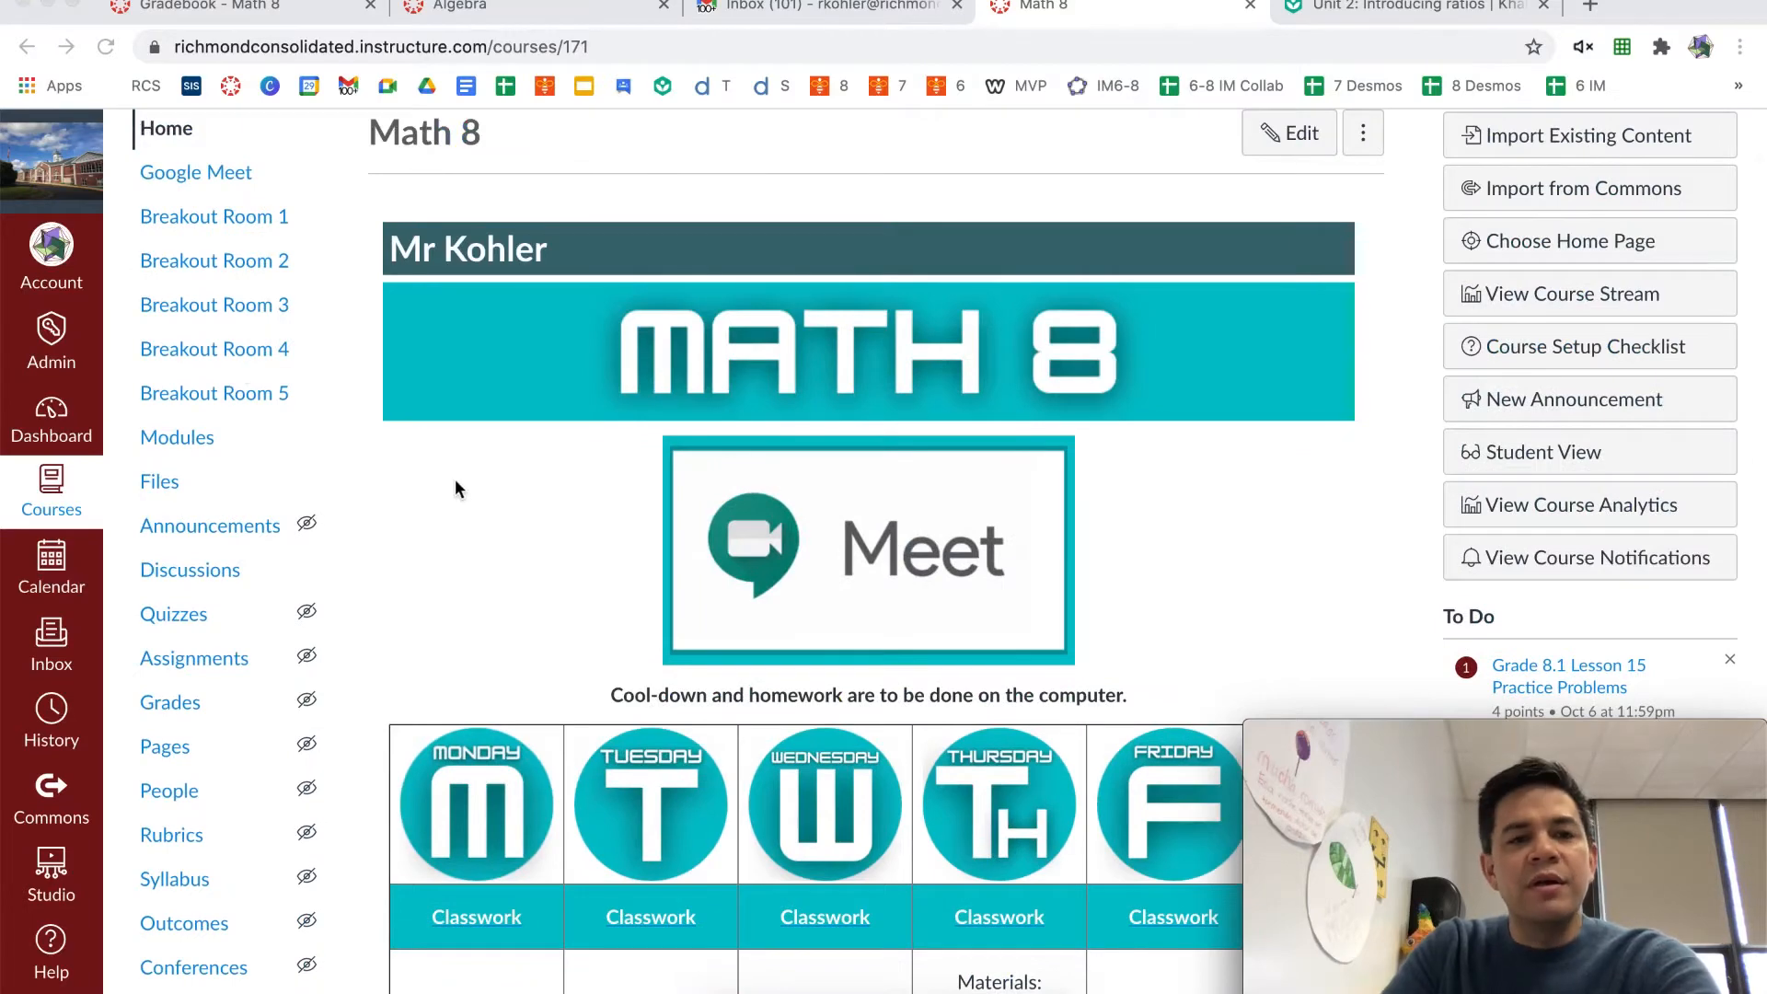
Sort the full list of course pages by last edit and duplicate the Week 7: 10/26-10/30 page
scroll(455, 479, "up", 2)
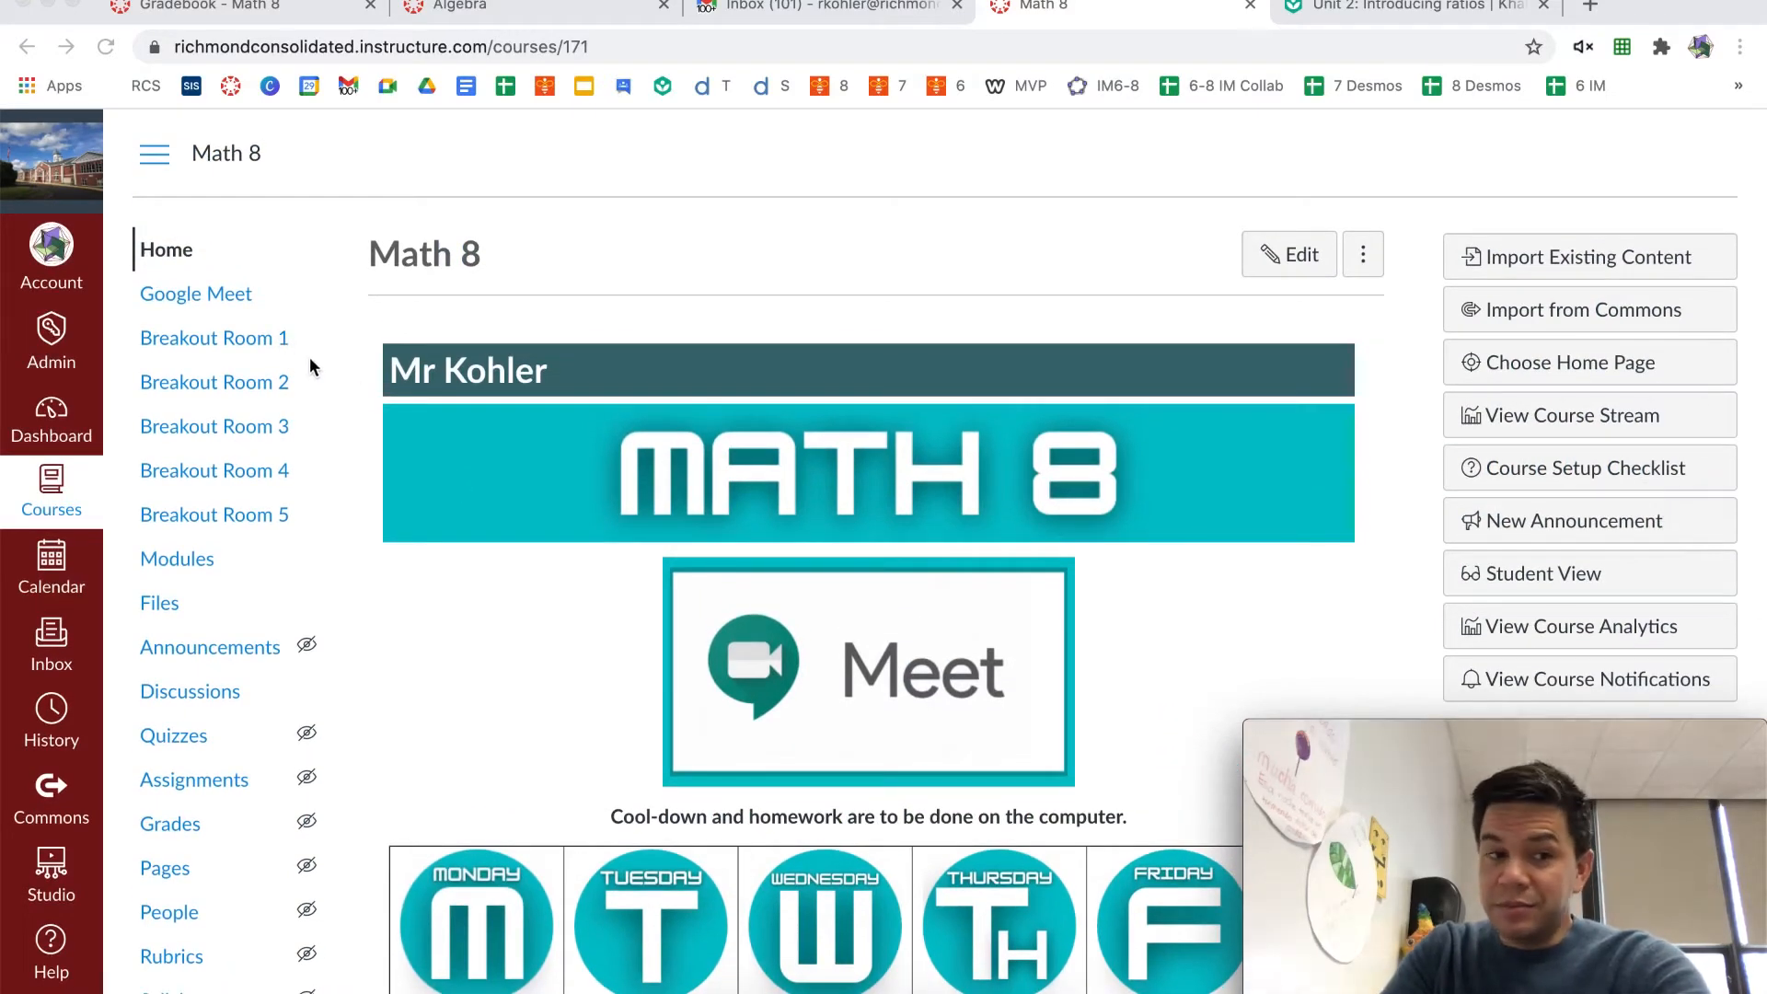
scroll(218, 773, "down", 1)
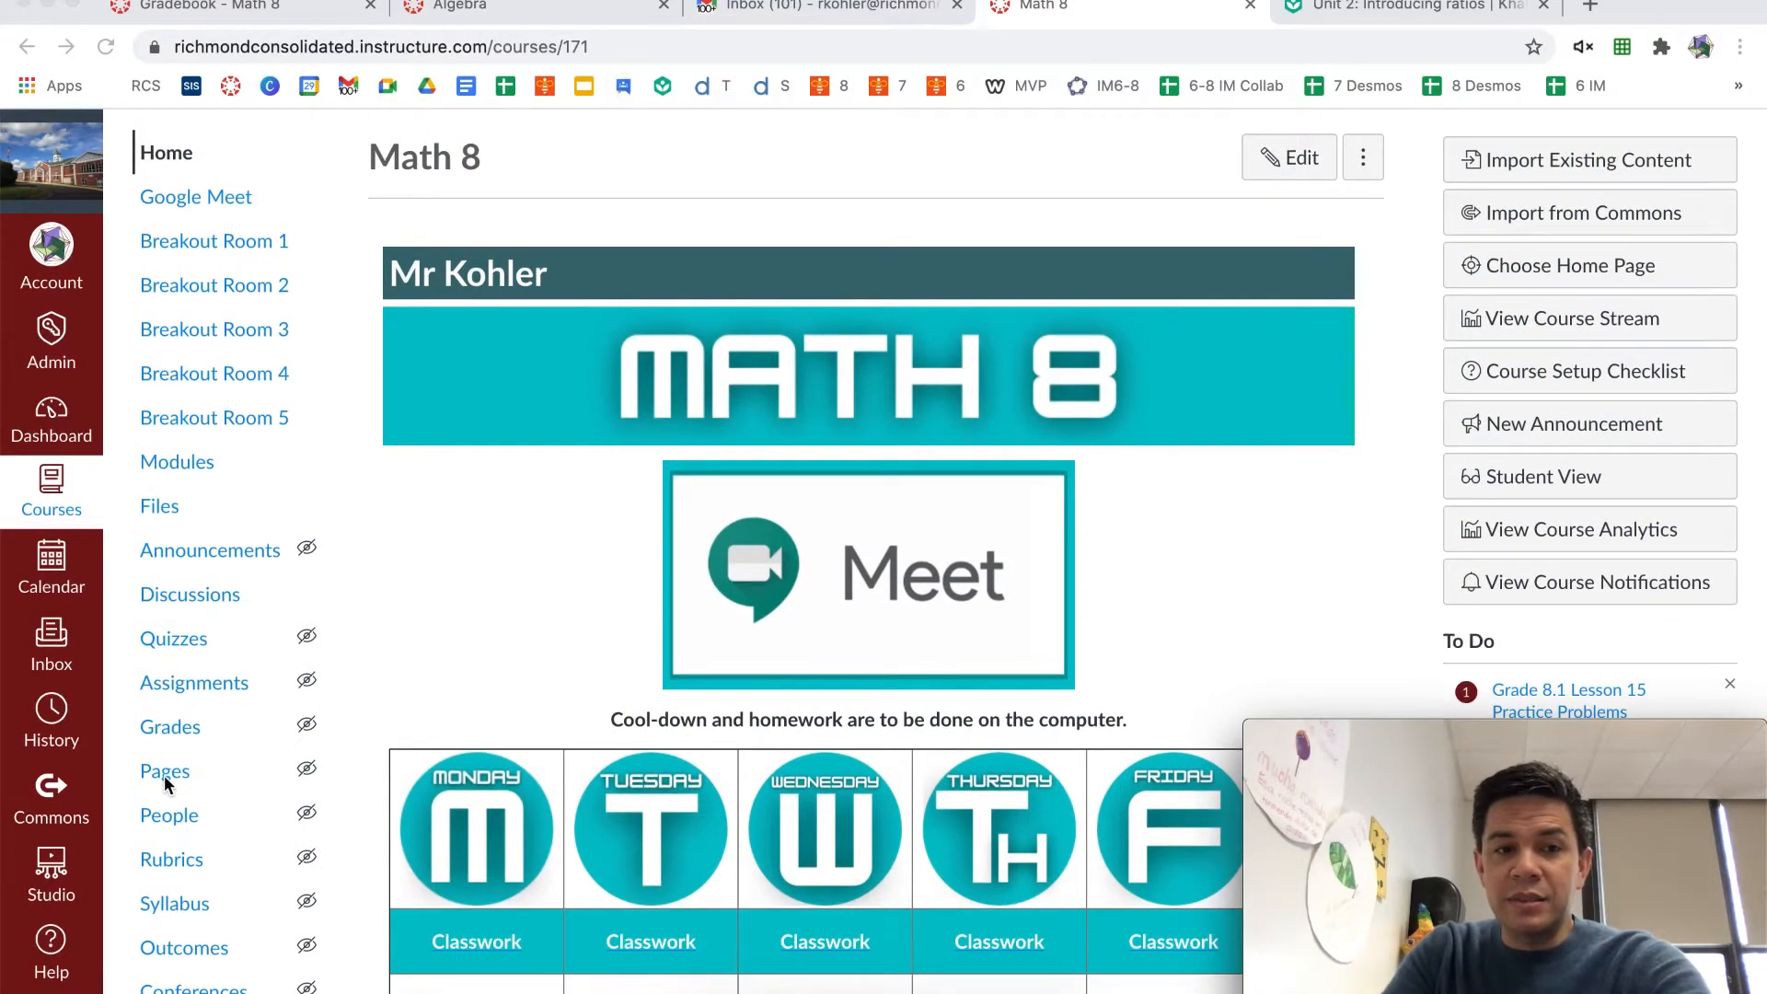
left_click(165, 771)
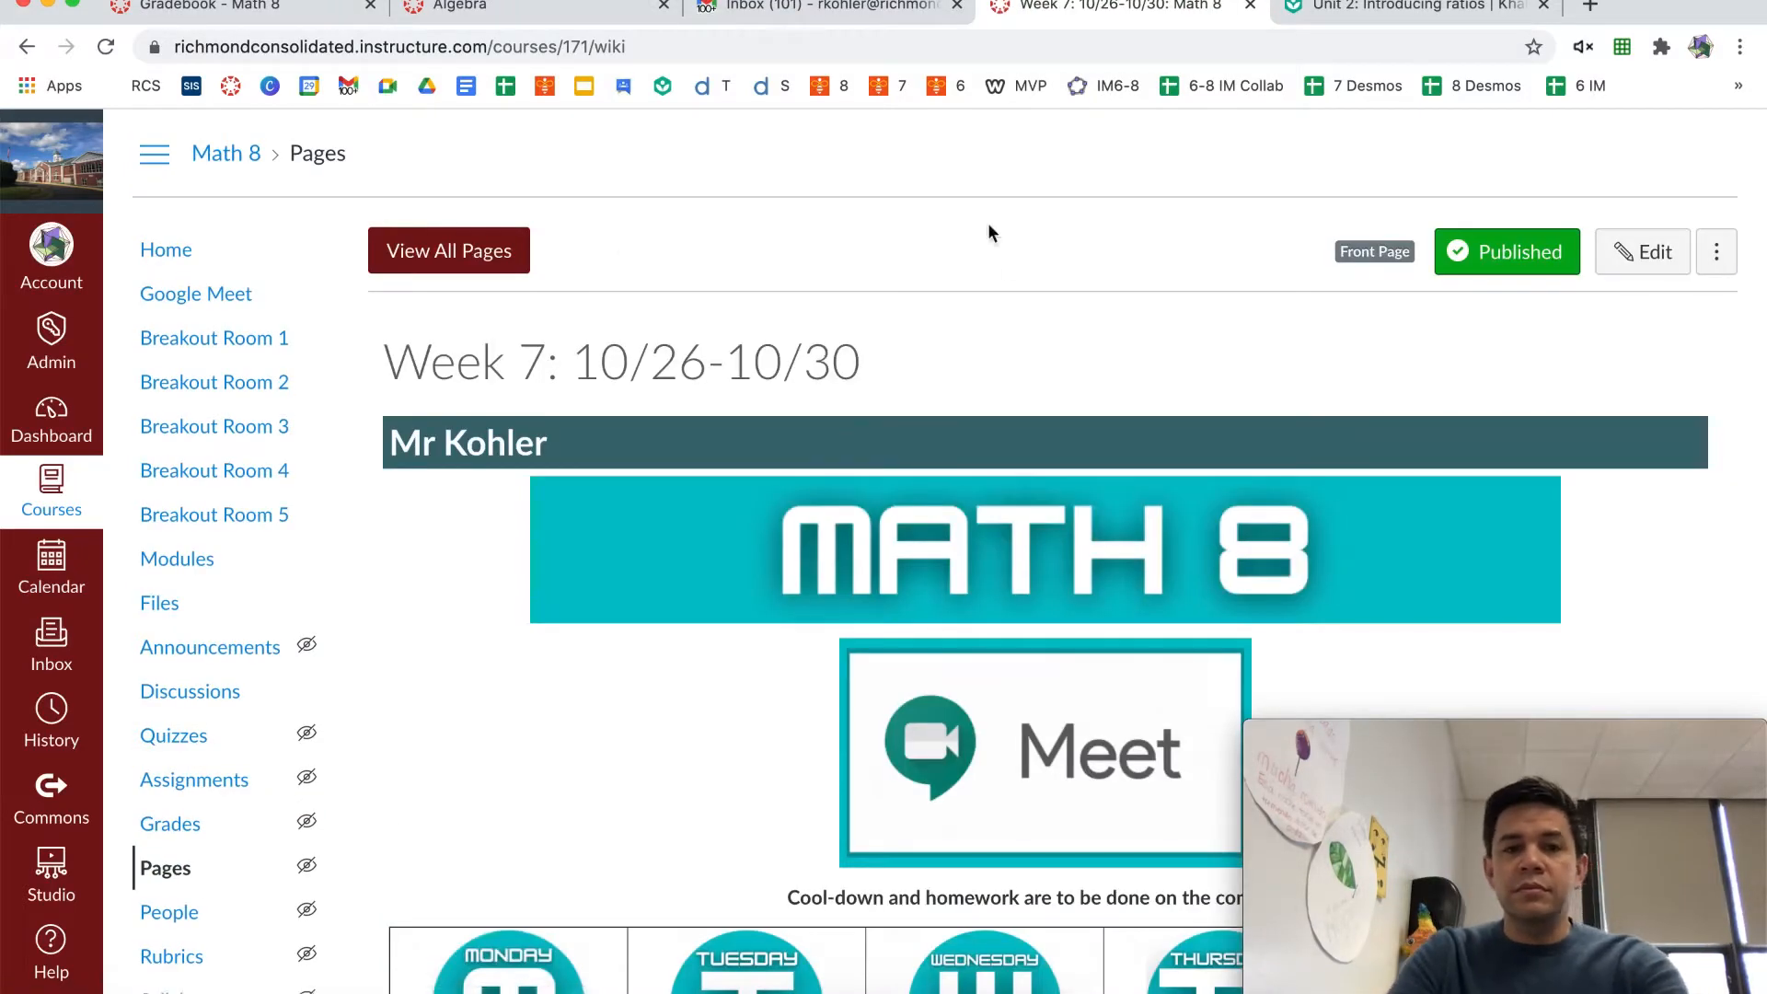
left_click(468, 261)
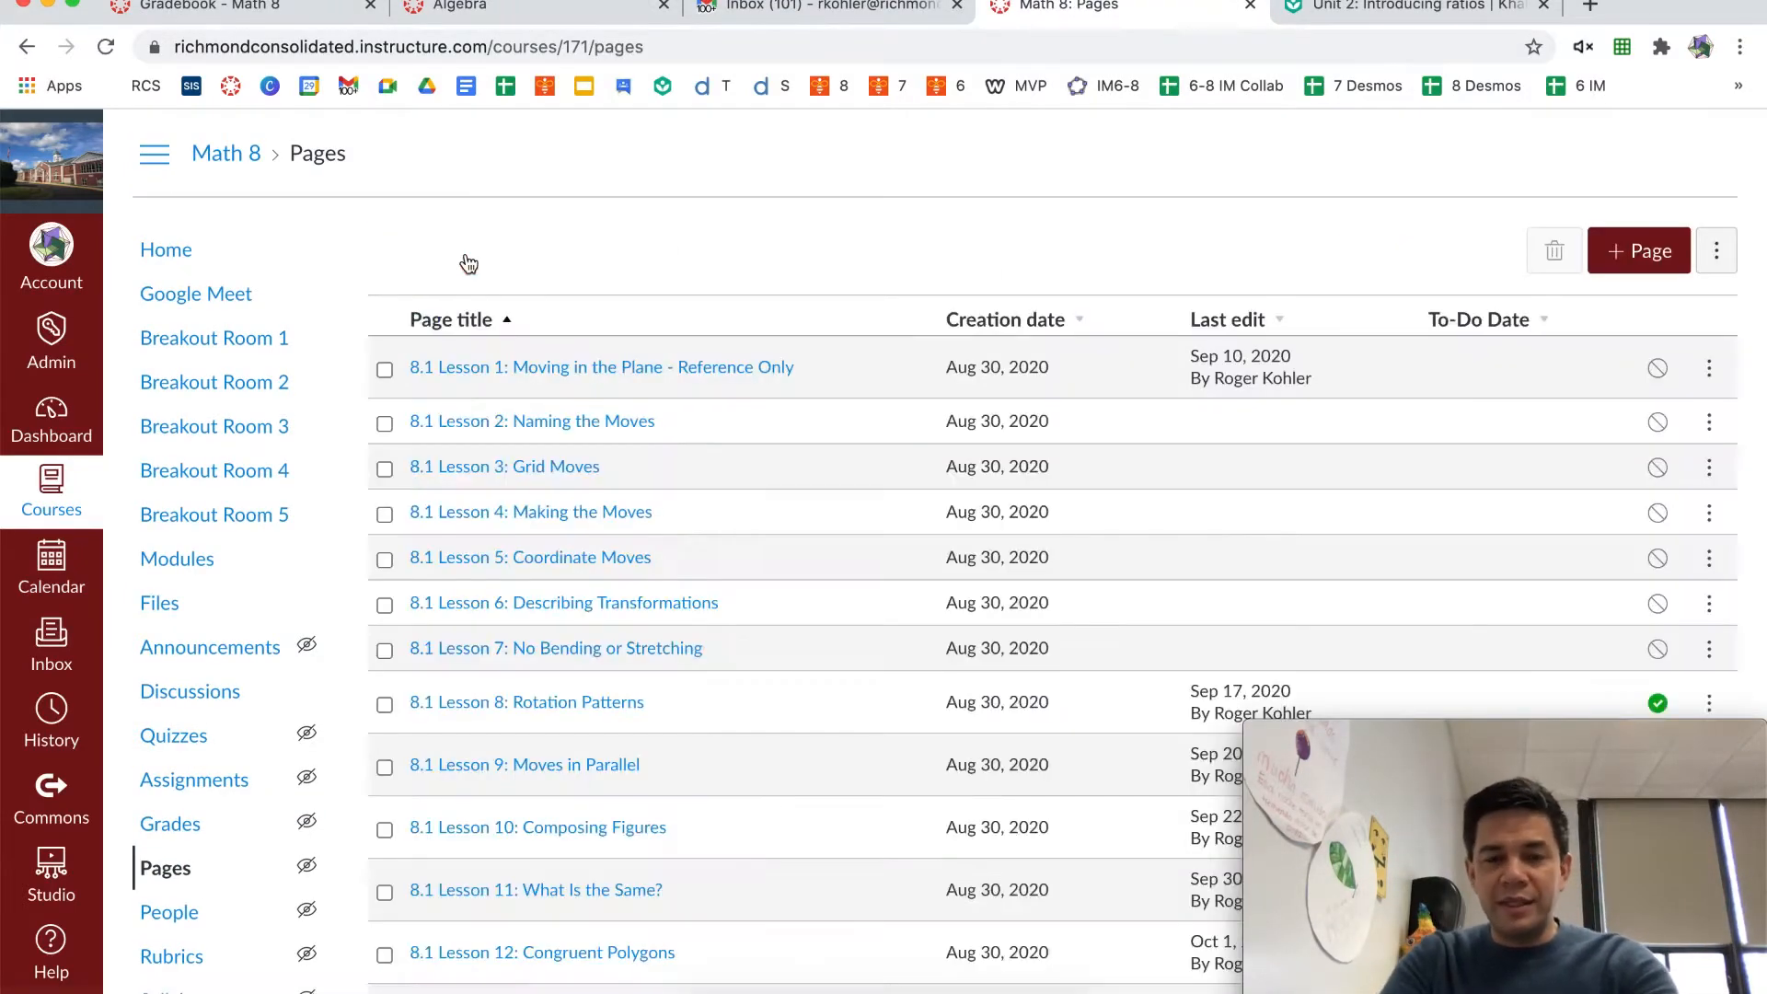
left_click(1249, 330)
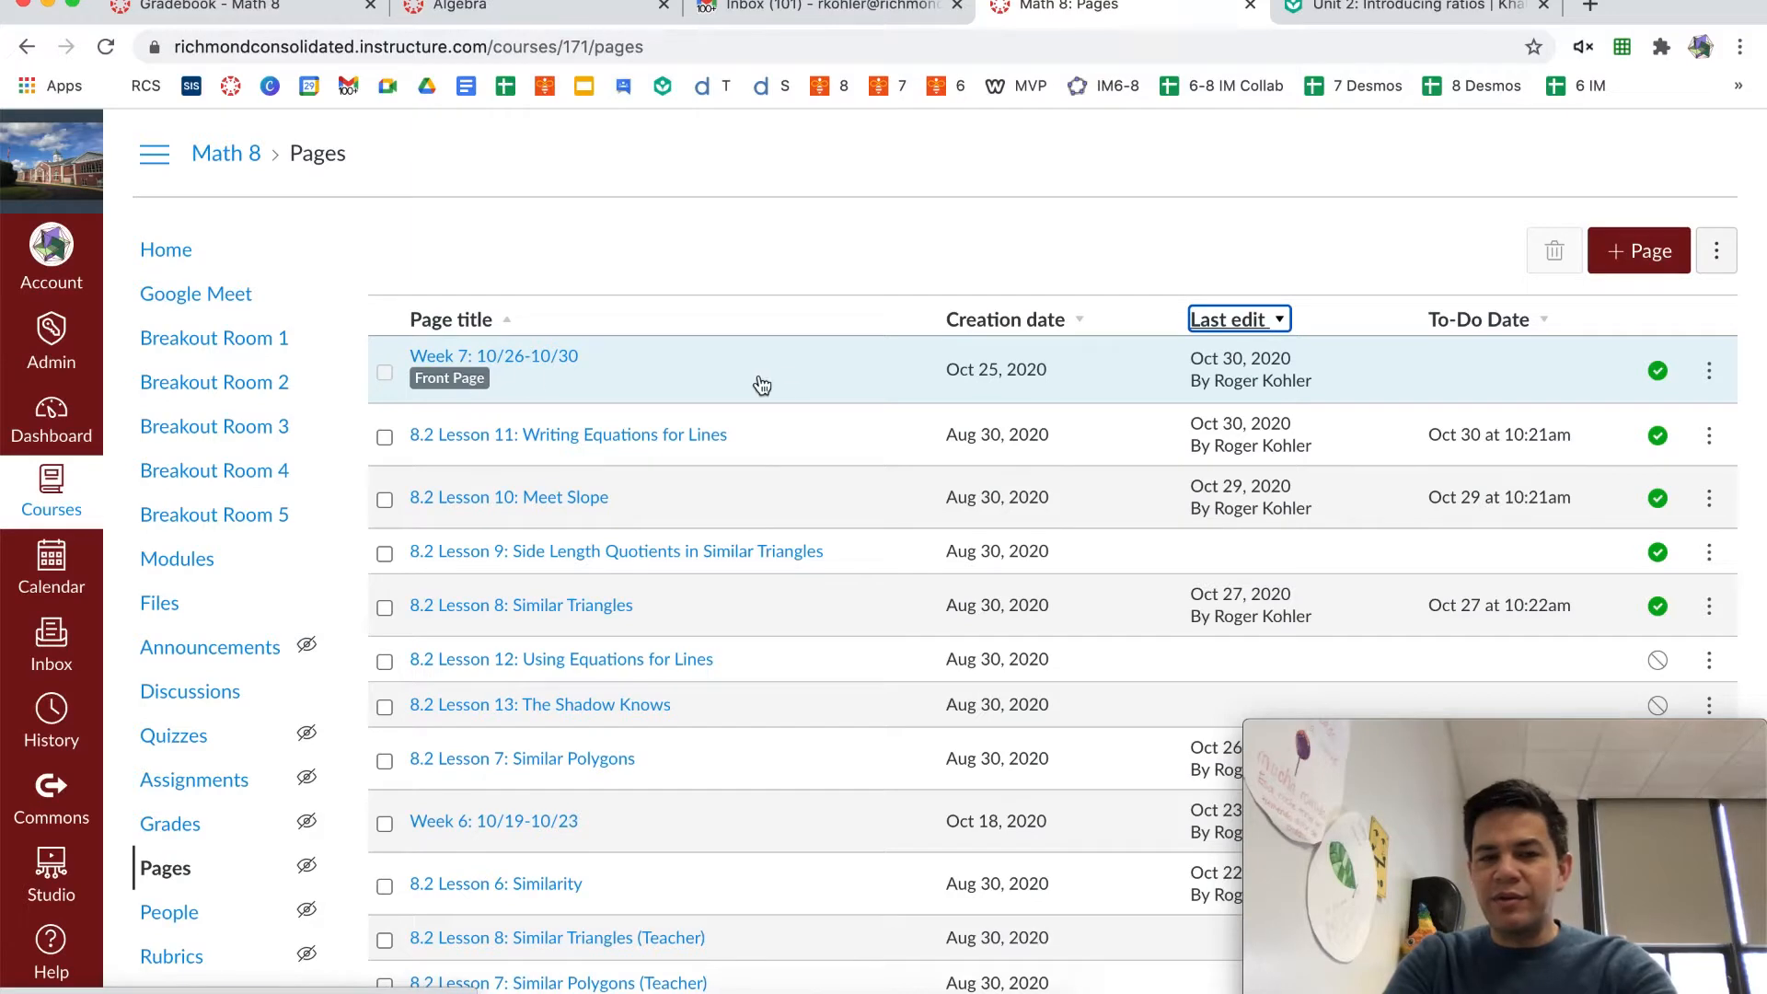
left_click(1709, 377)
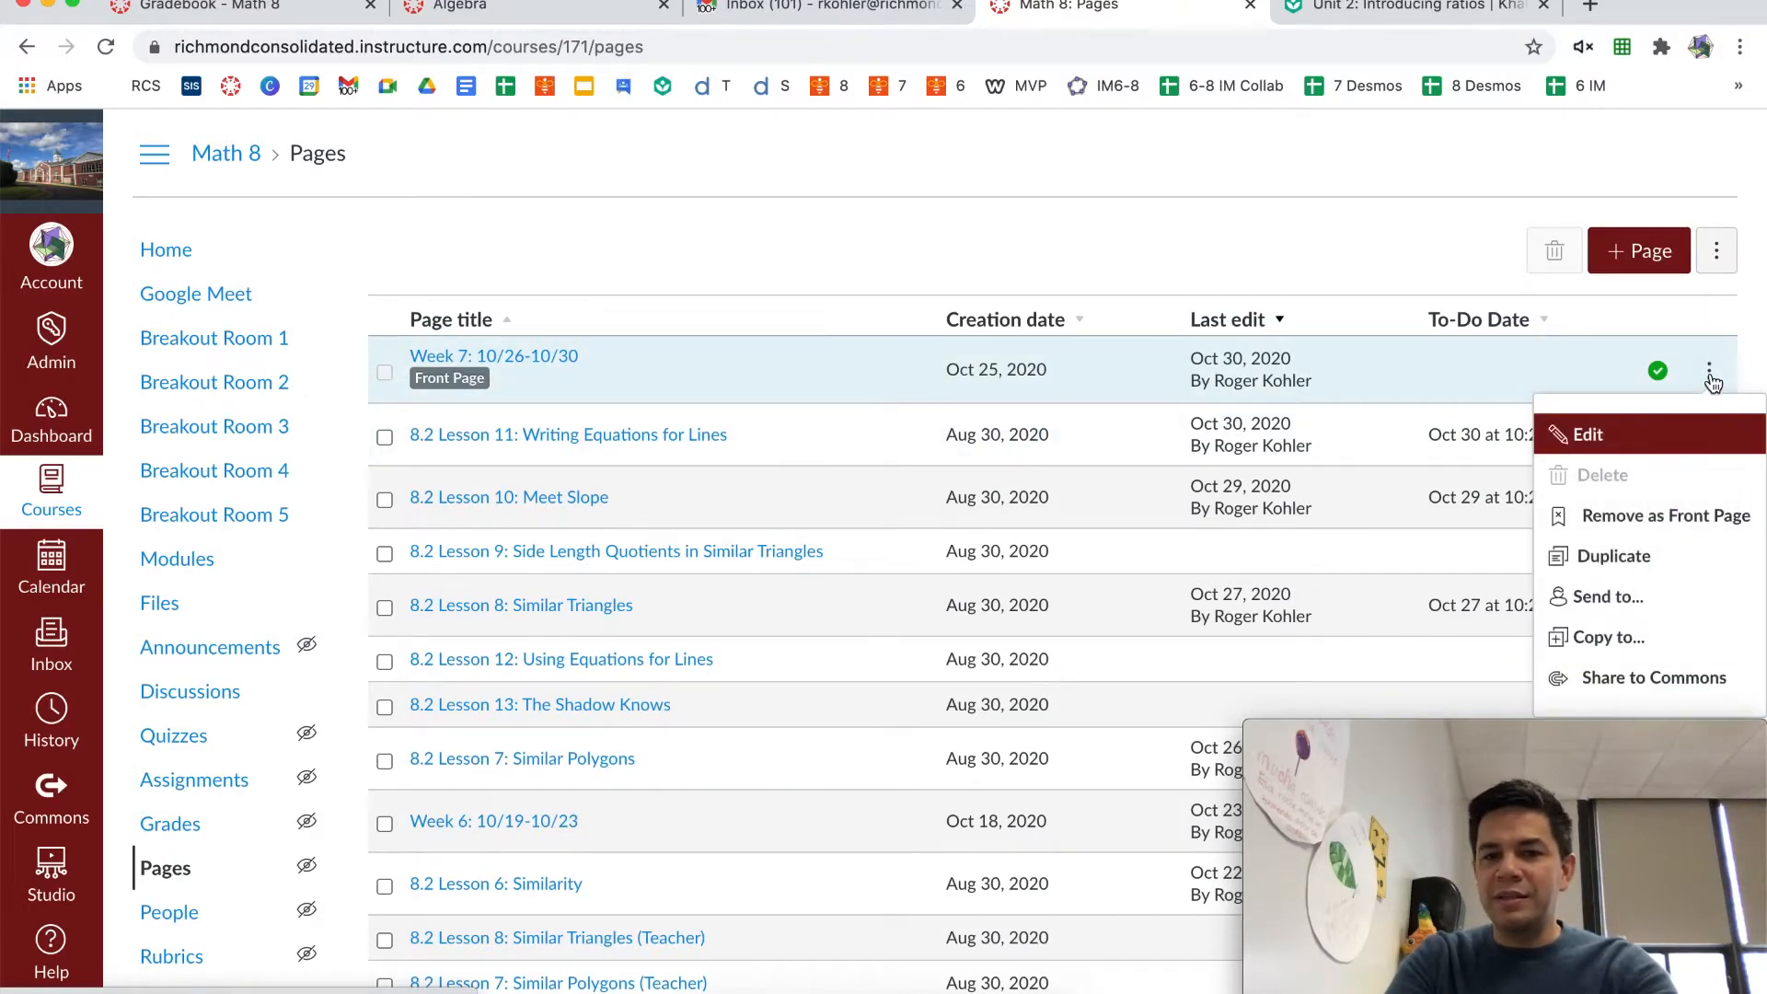
left_click(1613, 555)
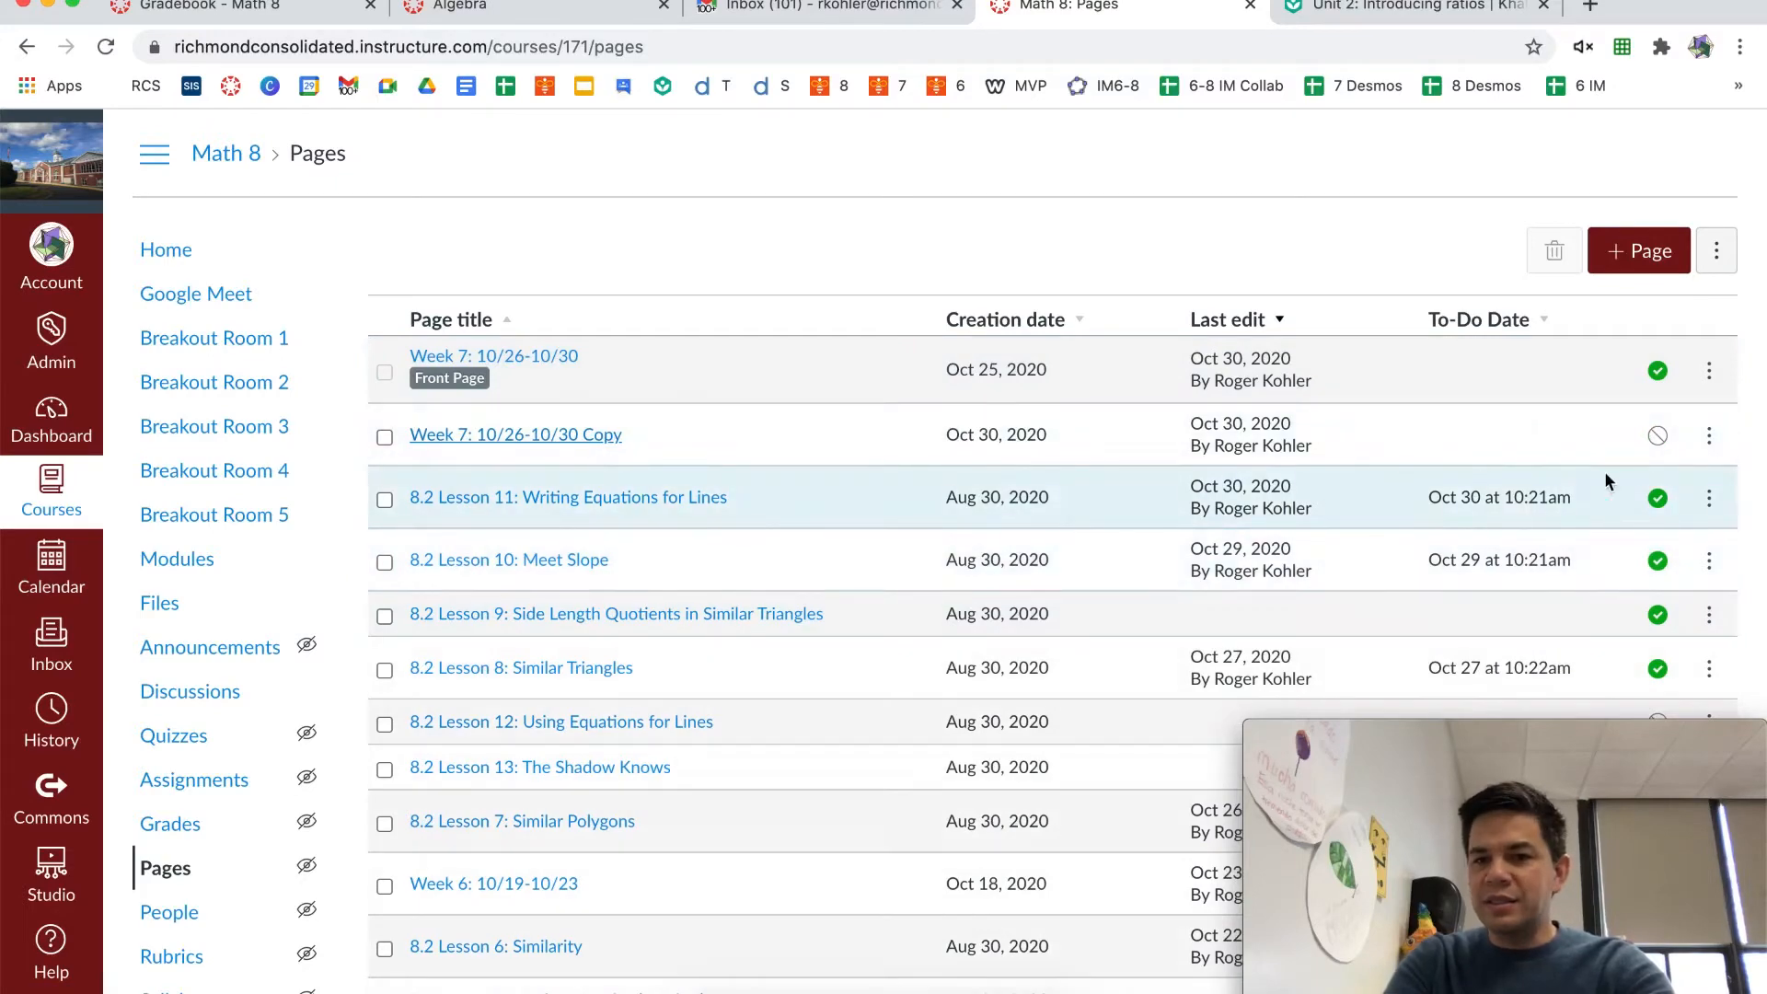
Rename the duplicated page as Week 8: 11/2-11/6 and publish it
left_click(1709, 438)
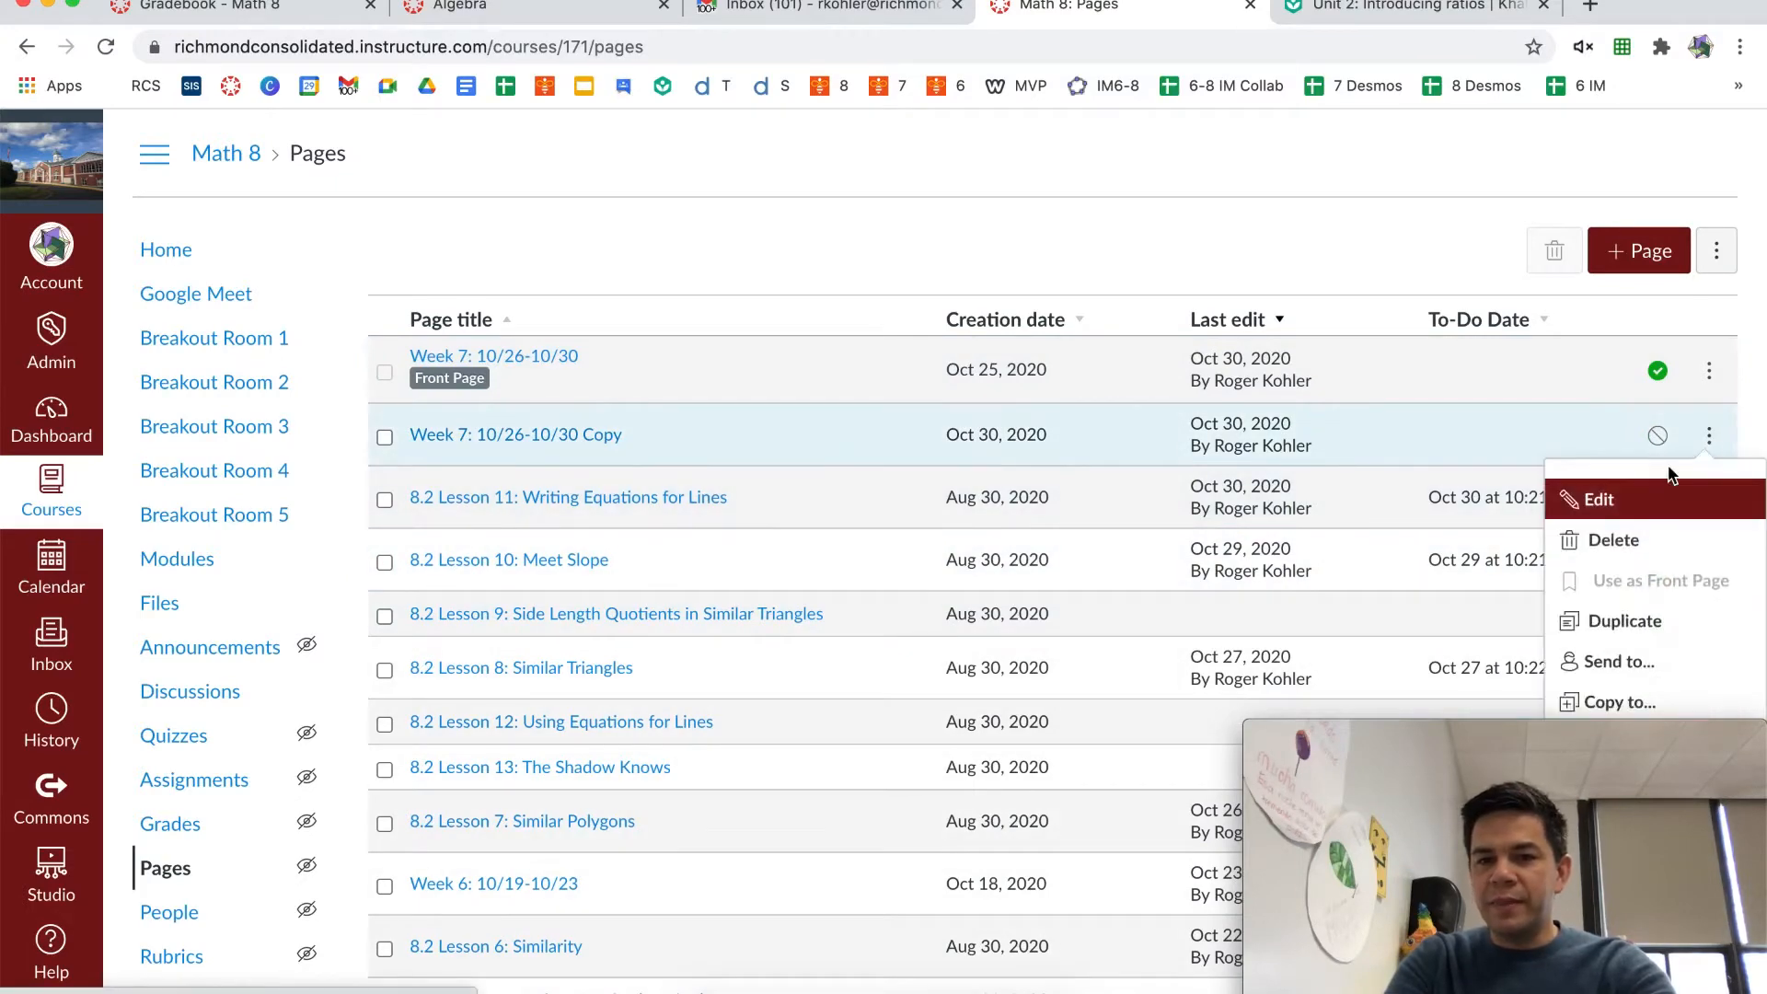
left_click(1612, 506)
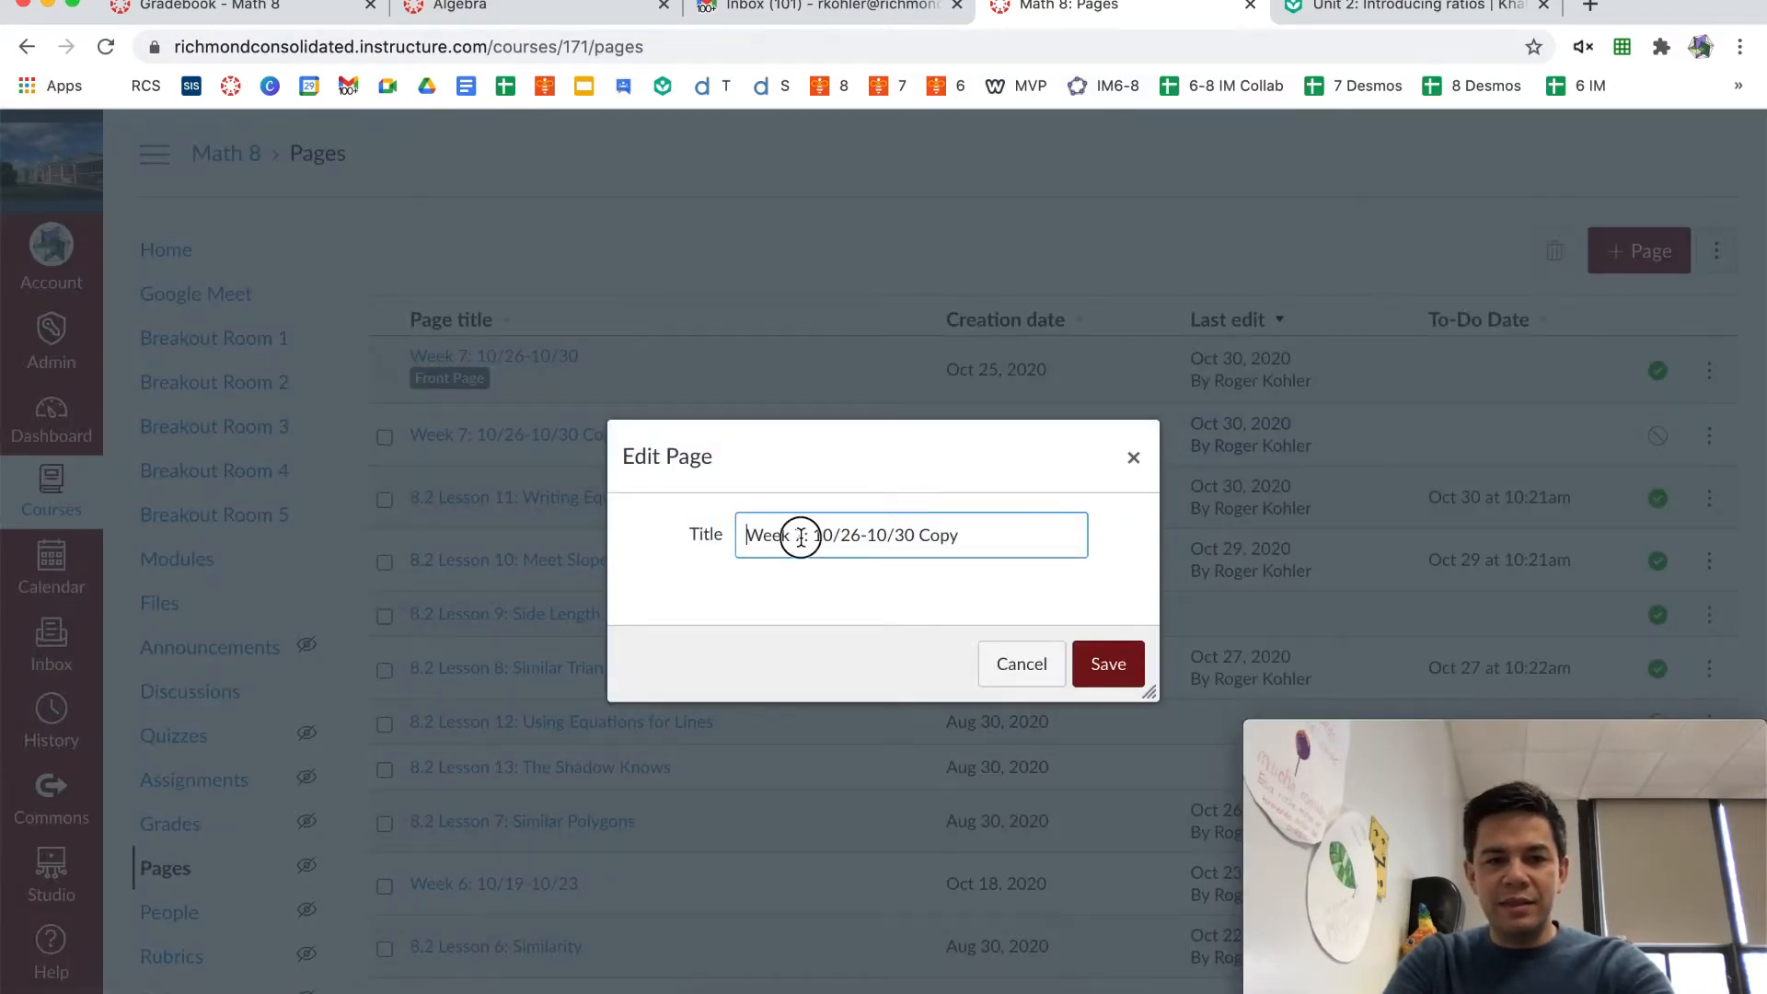
key("BackSpace")
type("8")
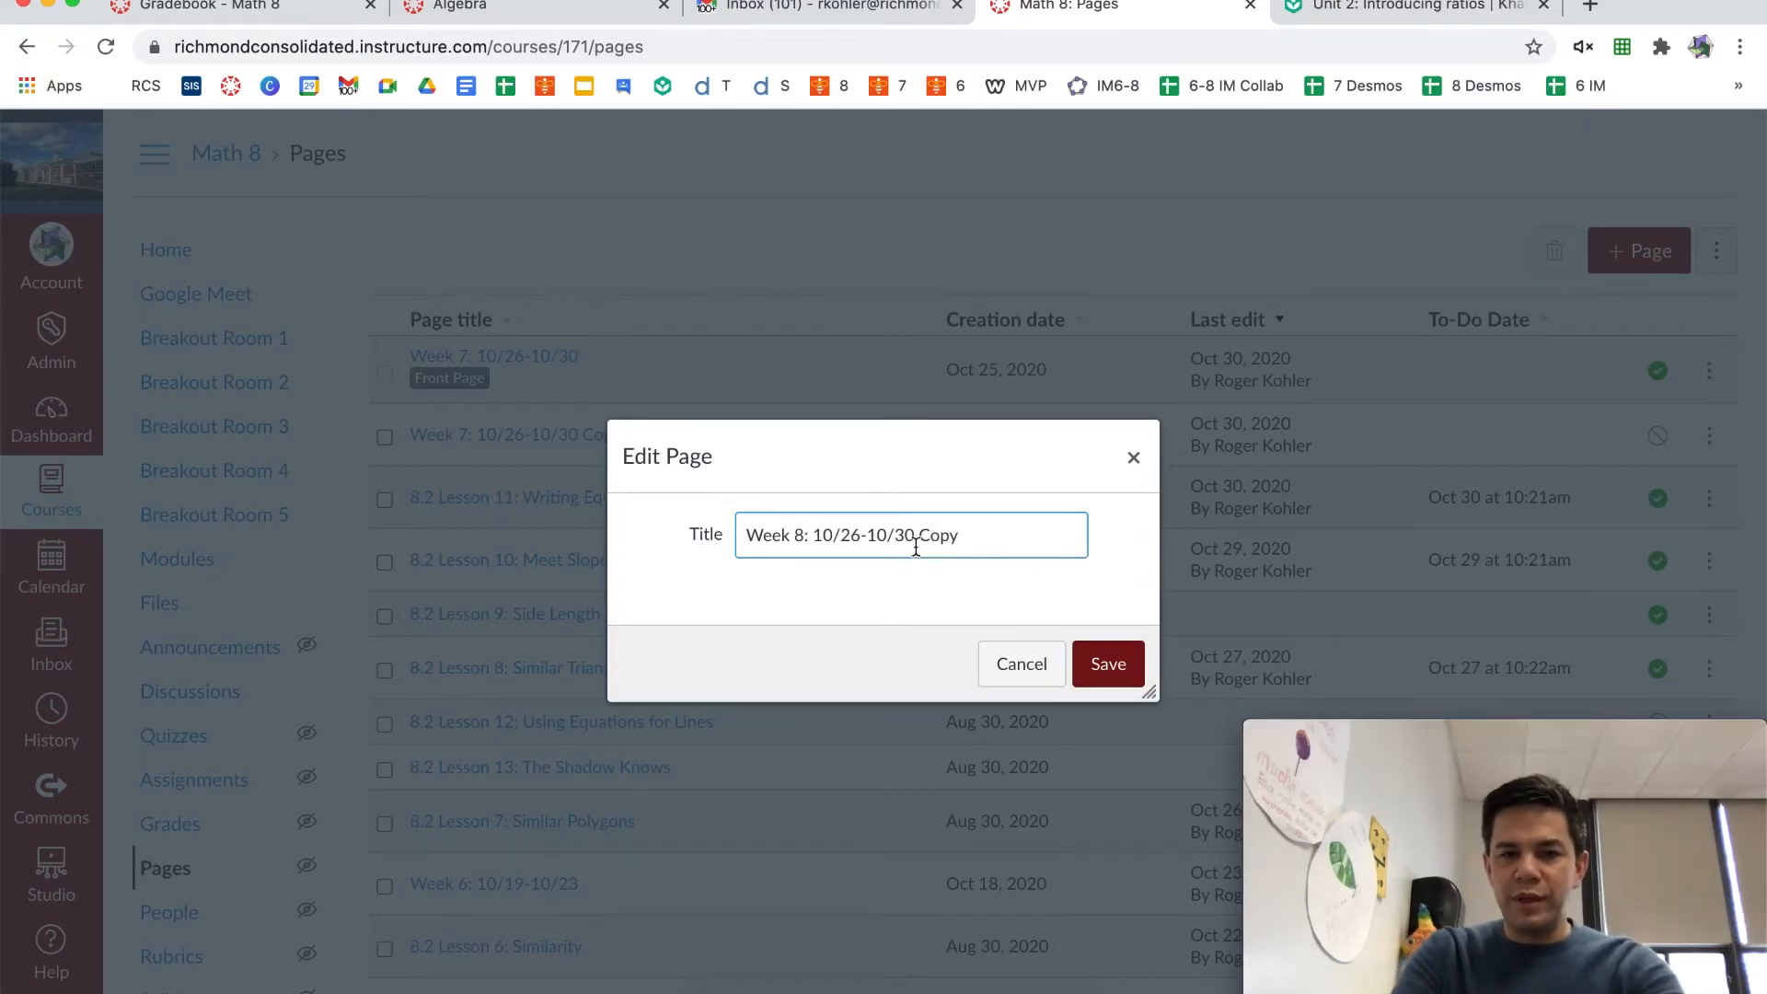
left_click(856, 536)
key("BackSpace")
key("BackSpace")
key("BackSpace")
key("BackSpace")
key("BackSpace")
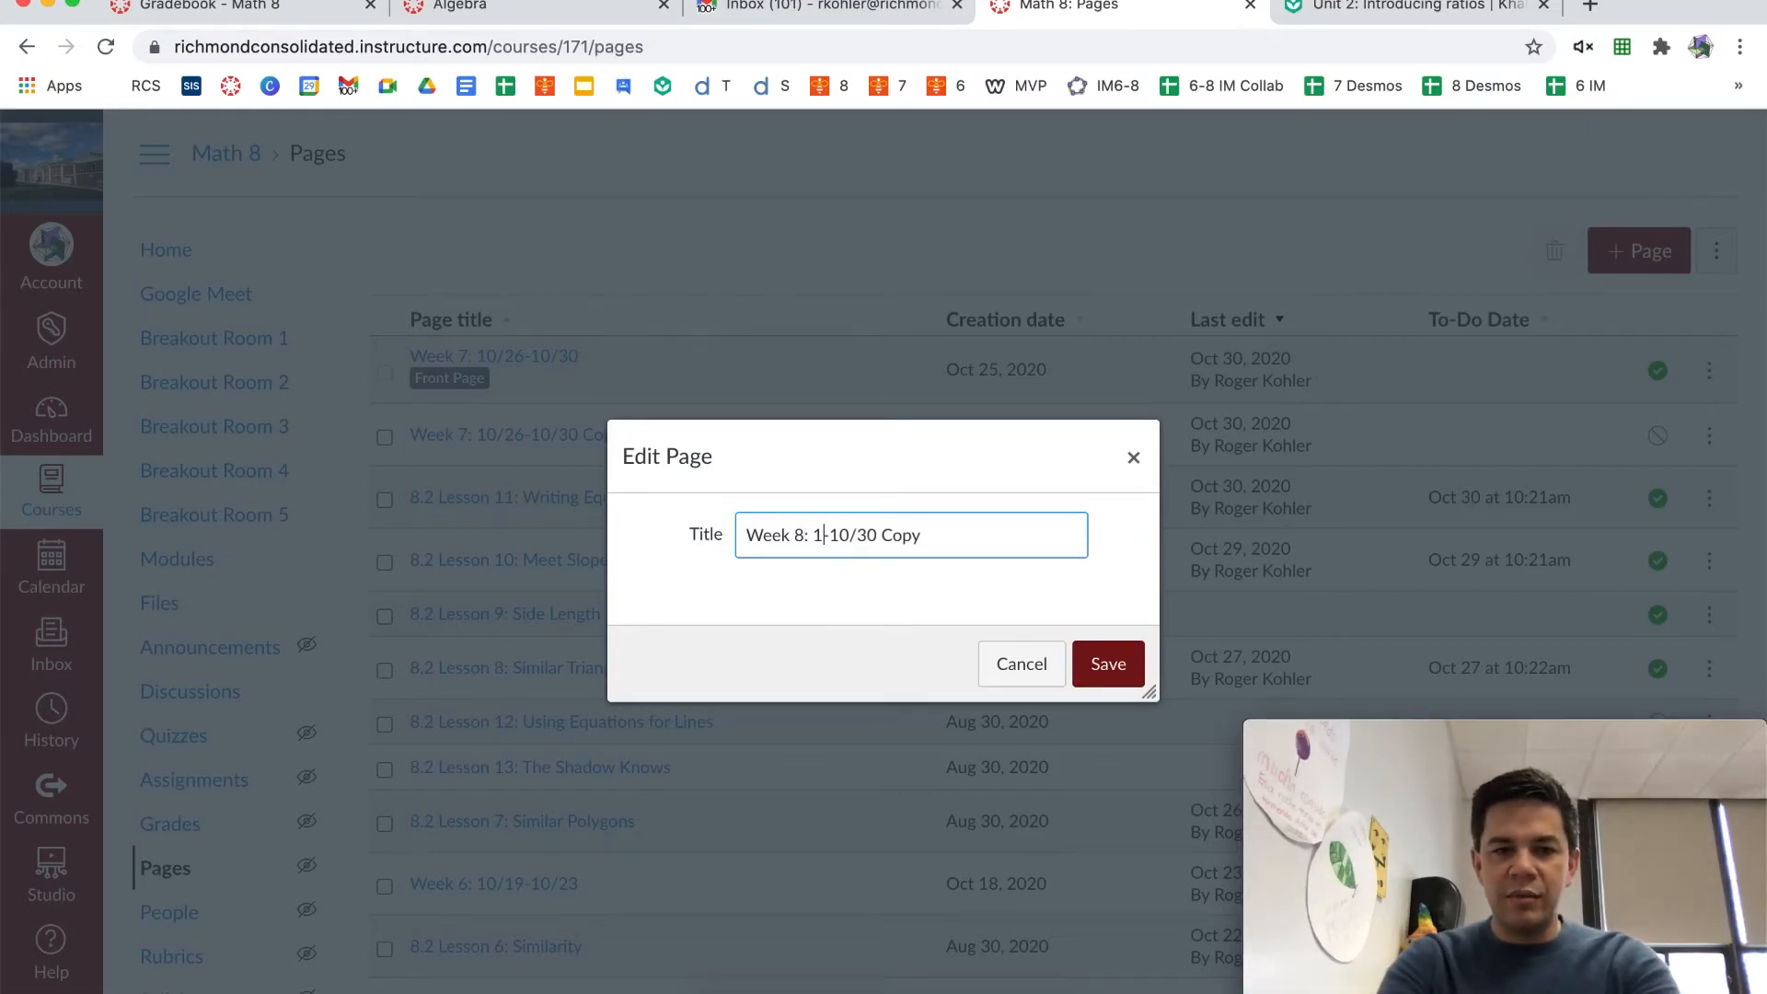
type("1/2")
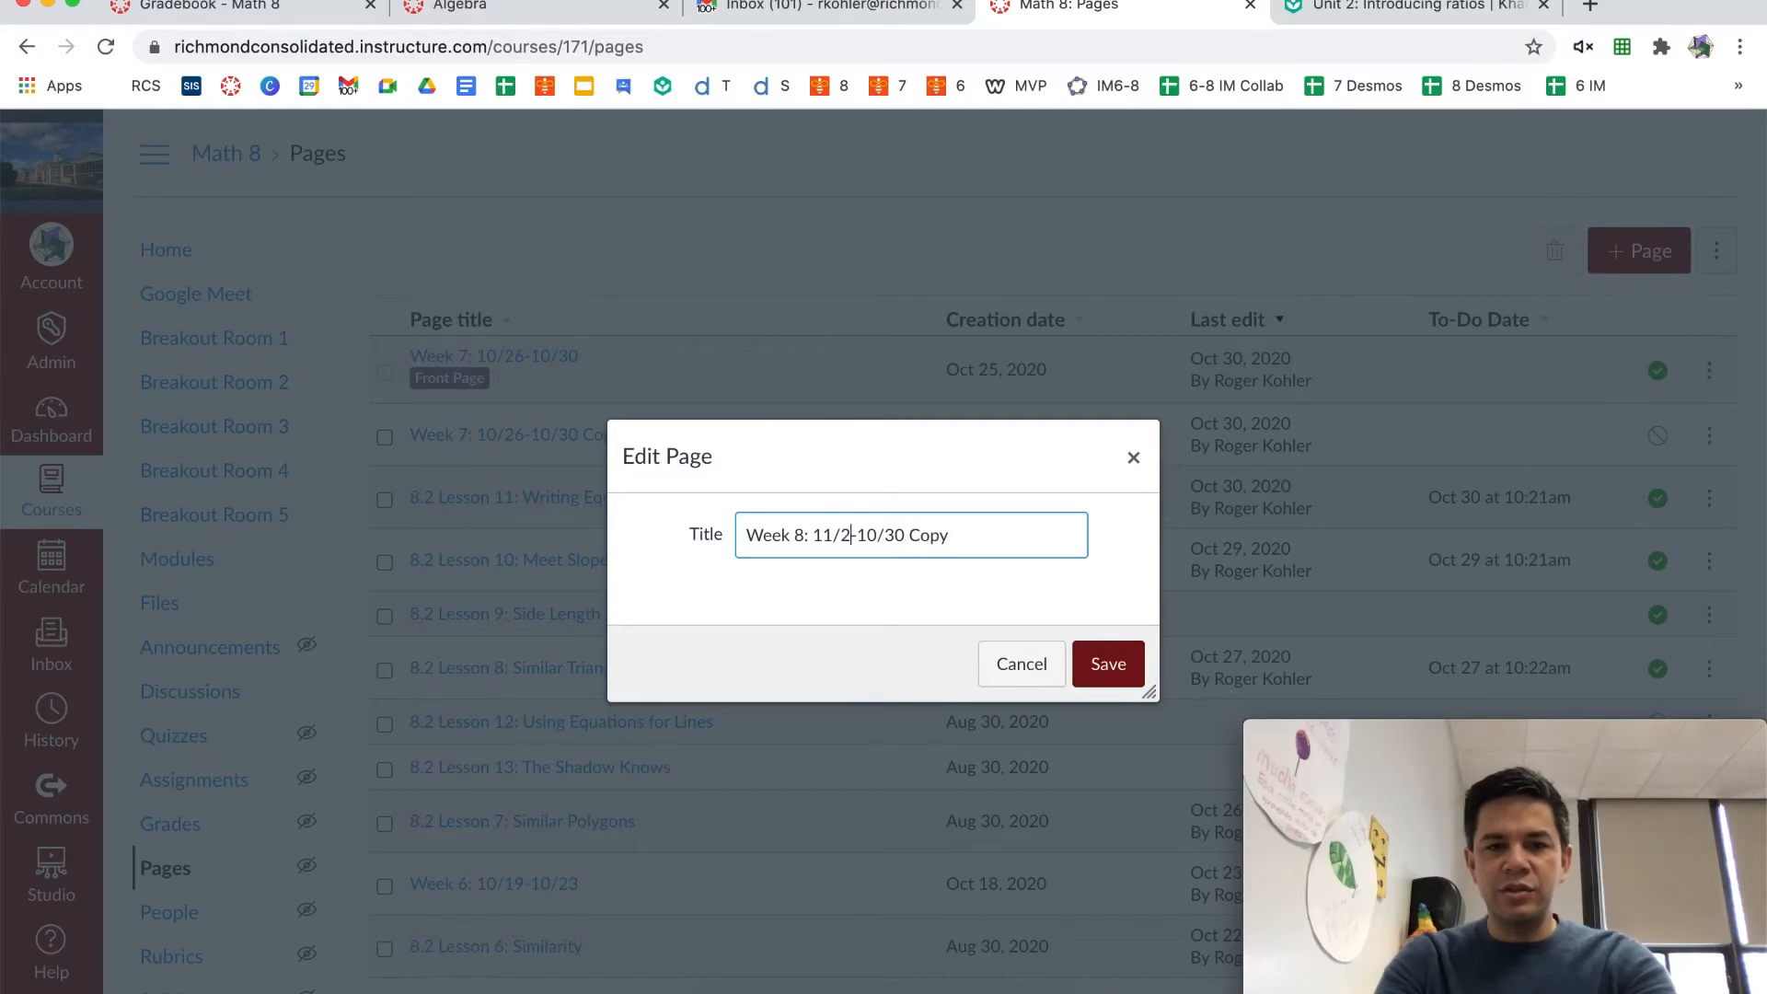
left_click_drag(948, 536, 872, 538)
type("1")
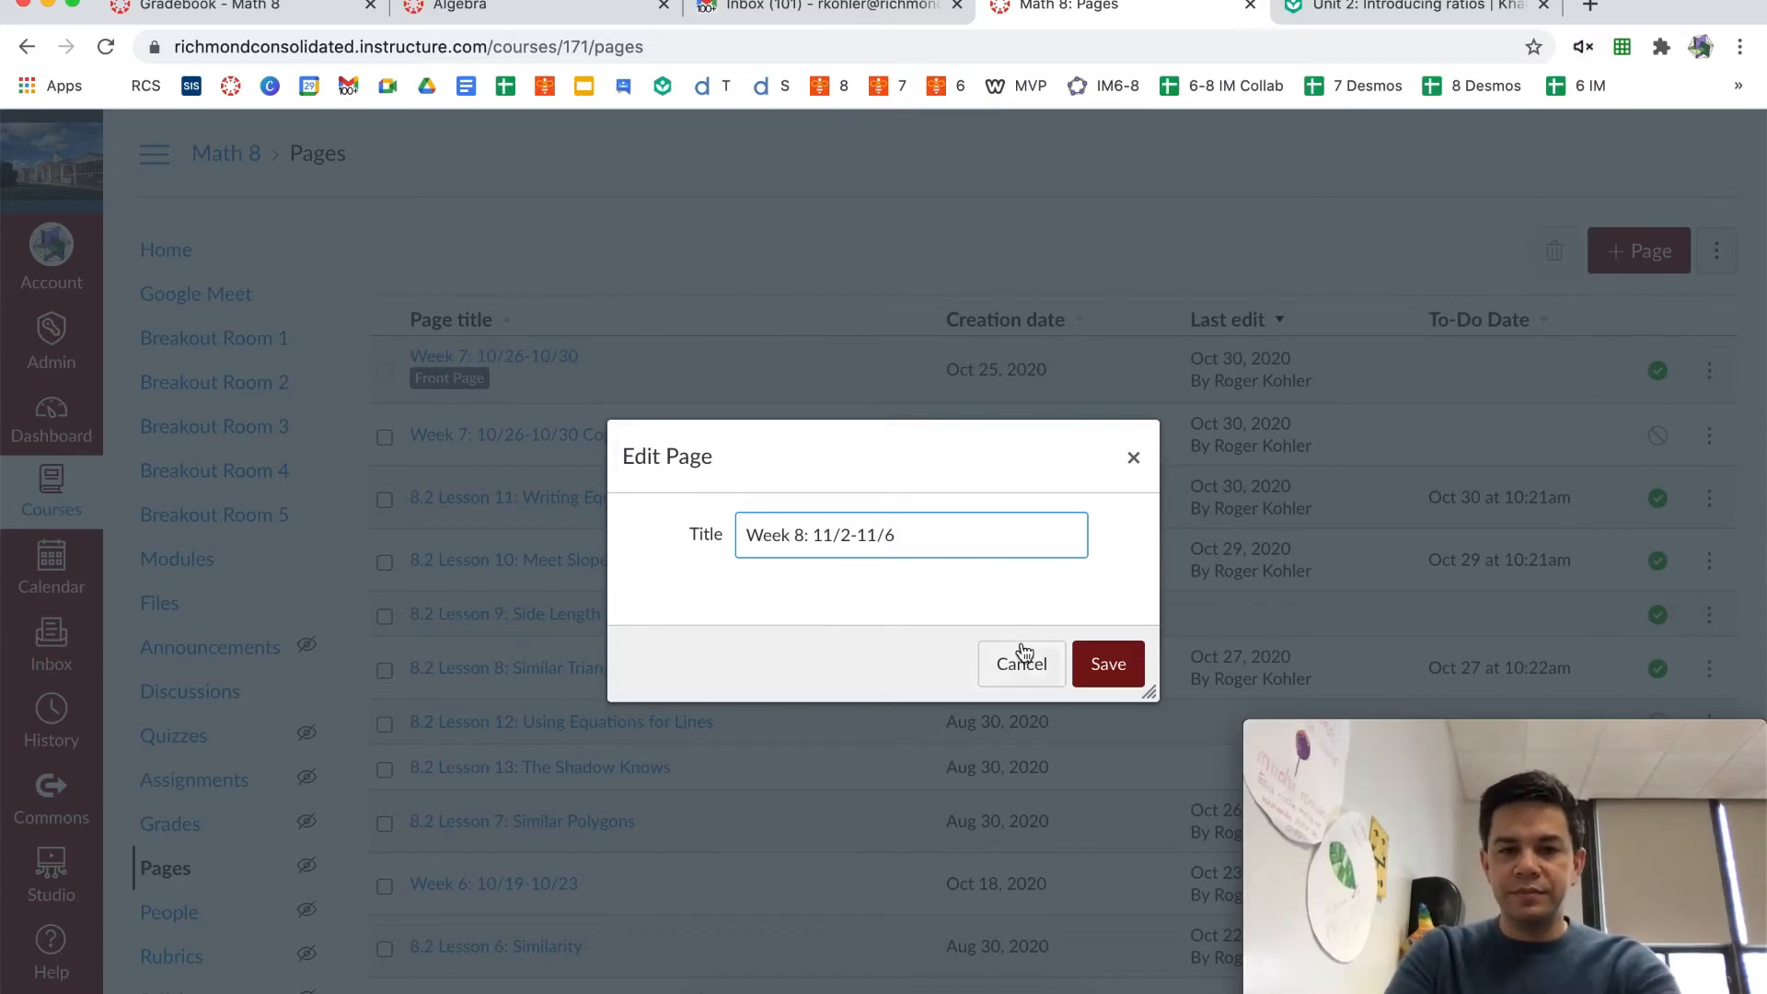
left_click(1108, 668)
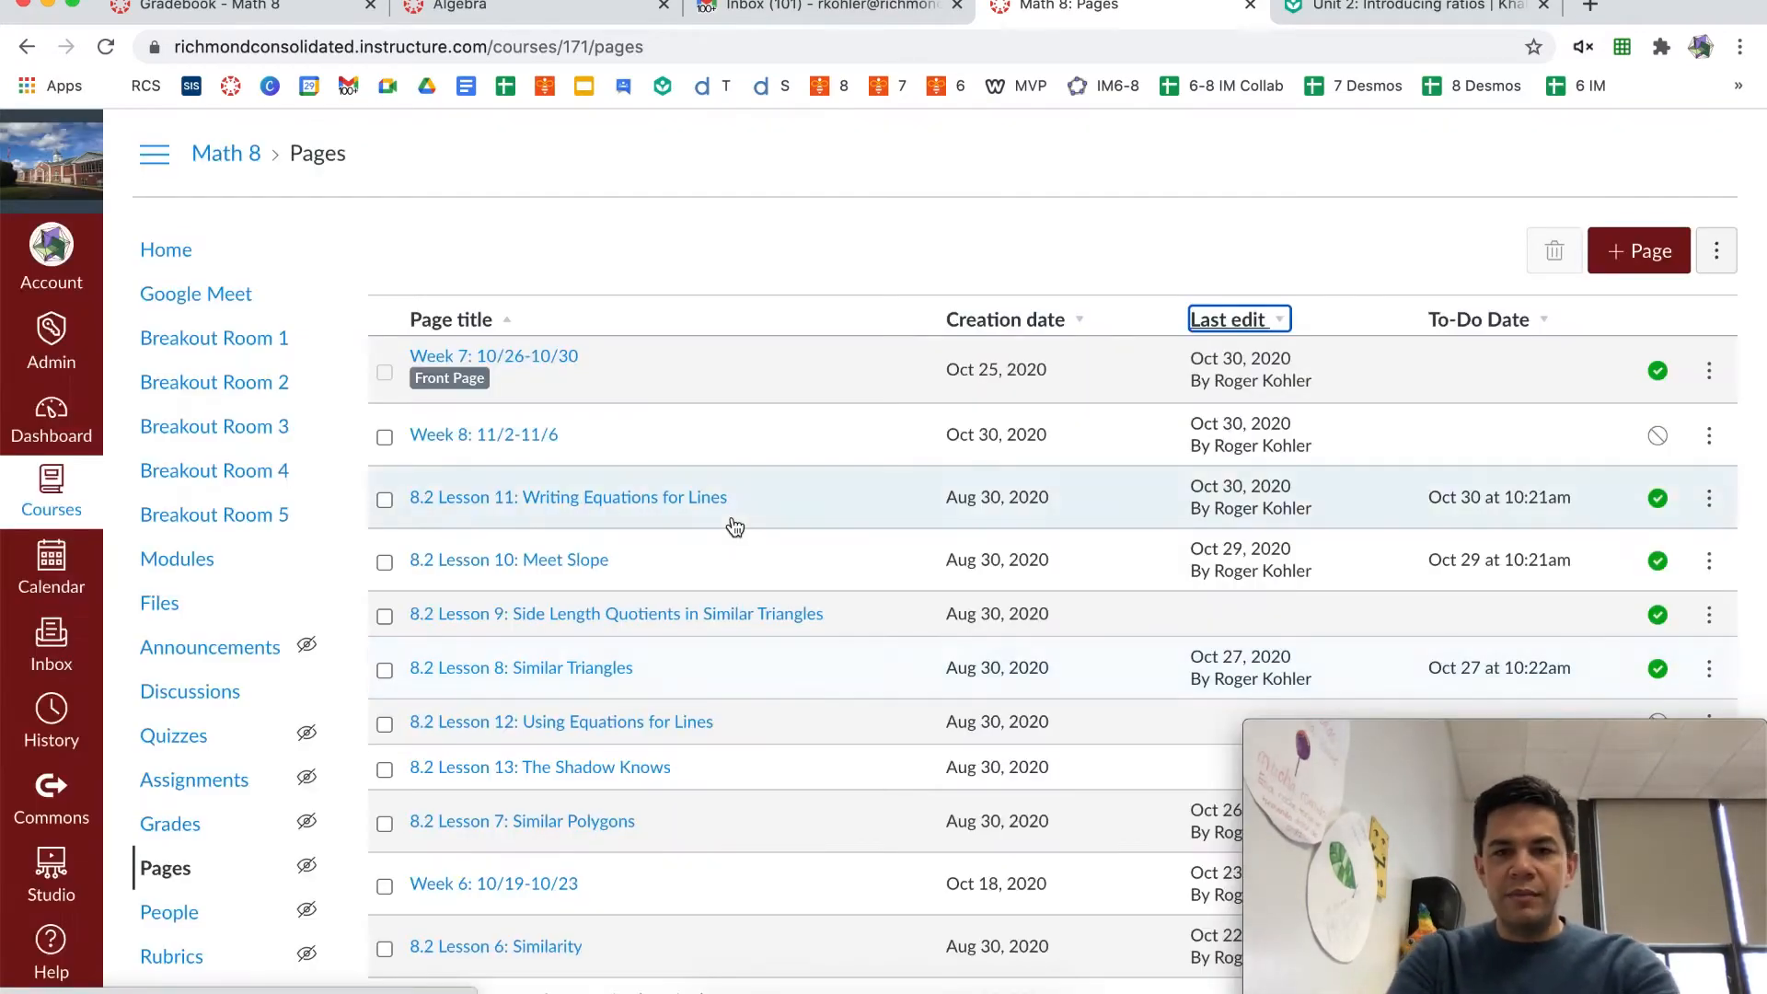
left_click(1658, 440)
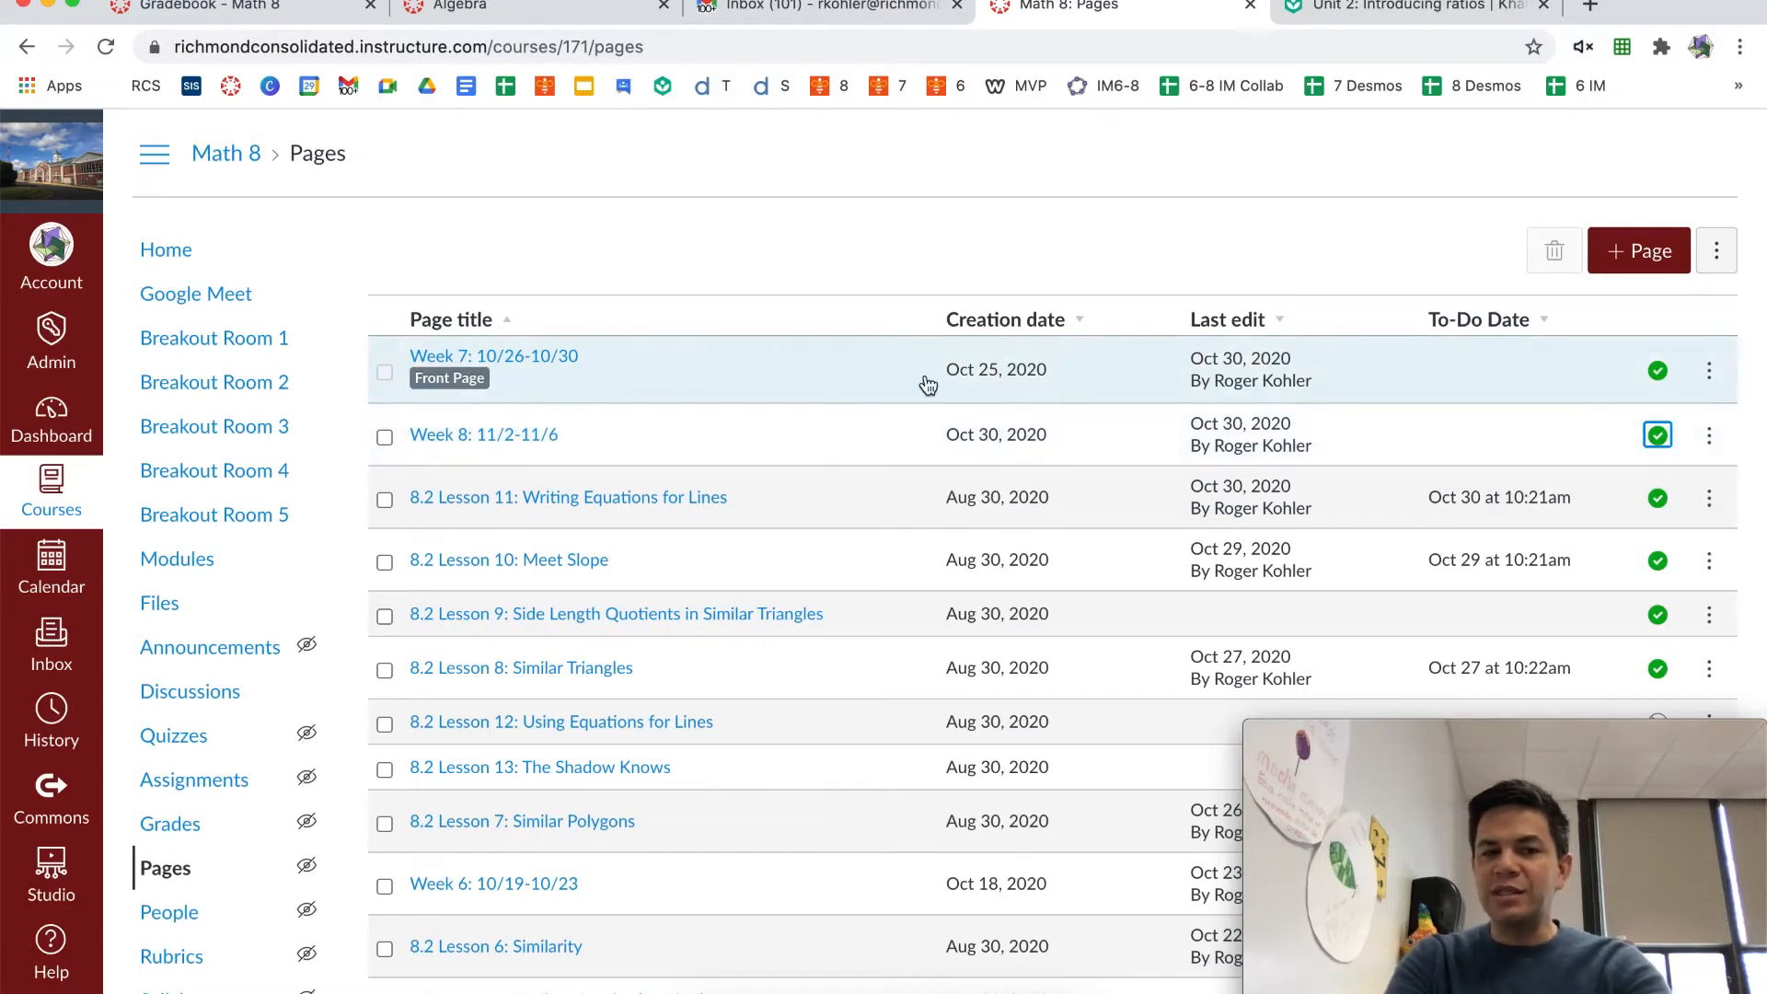
left_click(1709, 438)
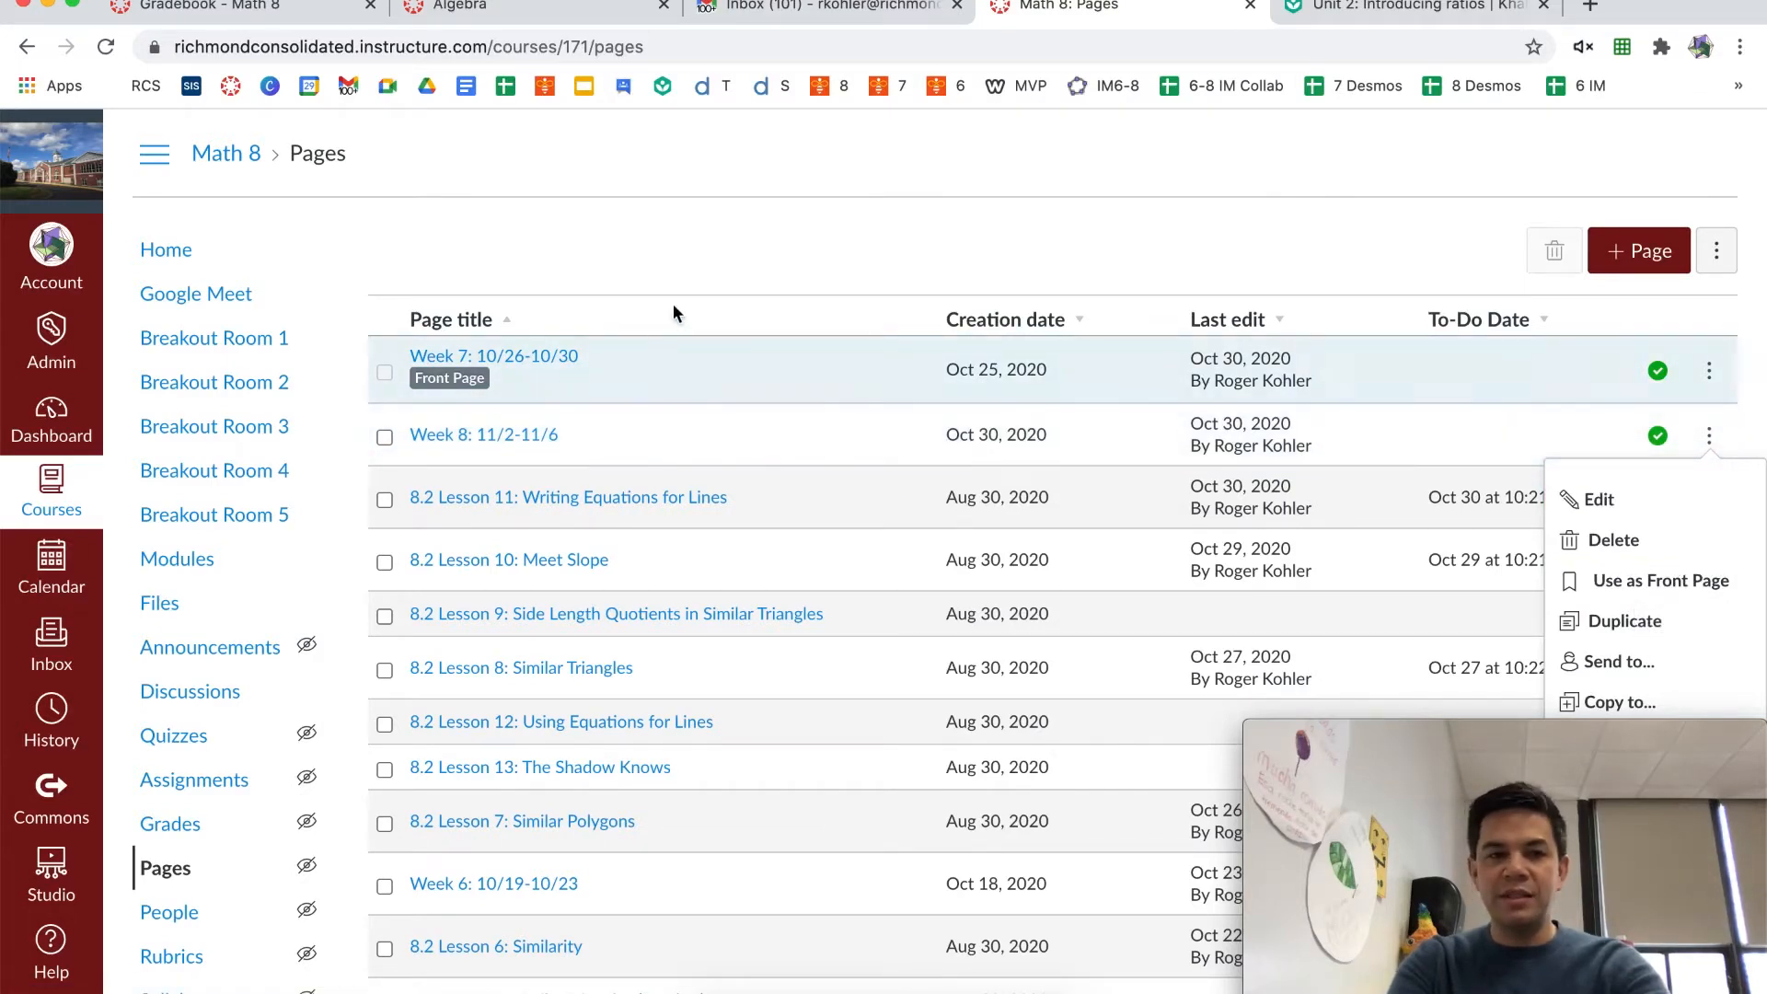
Open the Week 7: 10/26-10/30 page and copy its web address
left_click(541, 358)
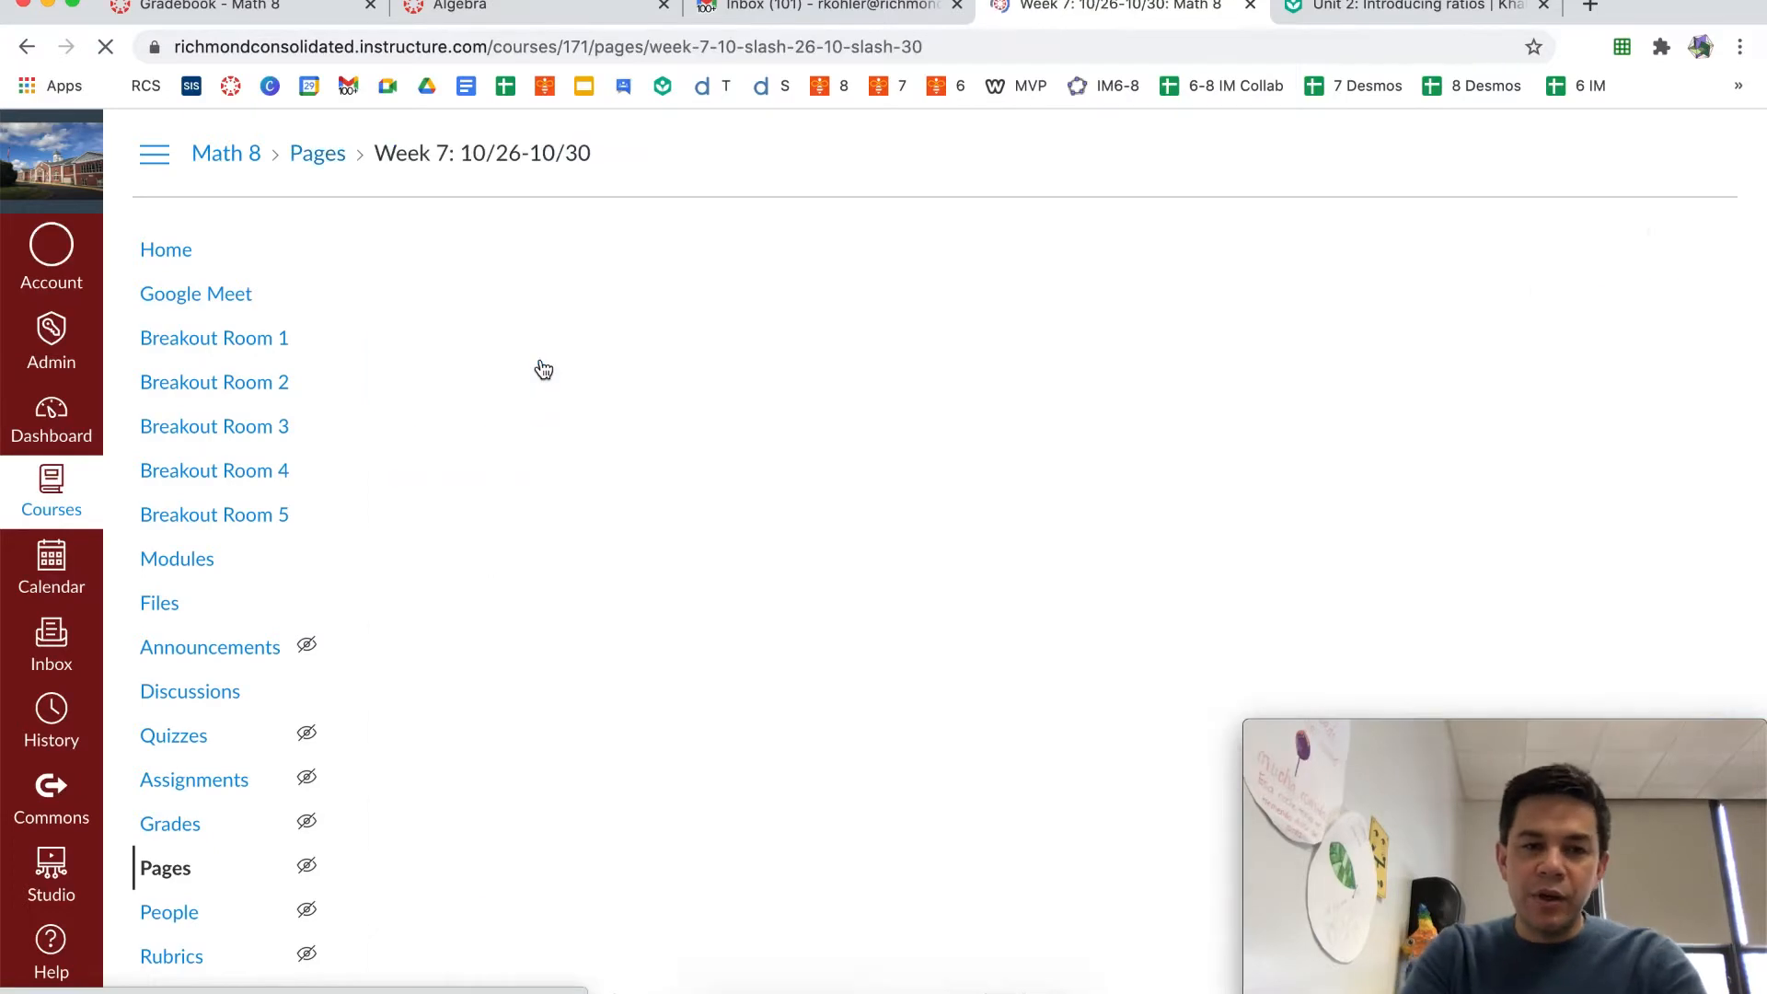
left_click(767, 51)
key("super+c")
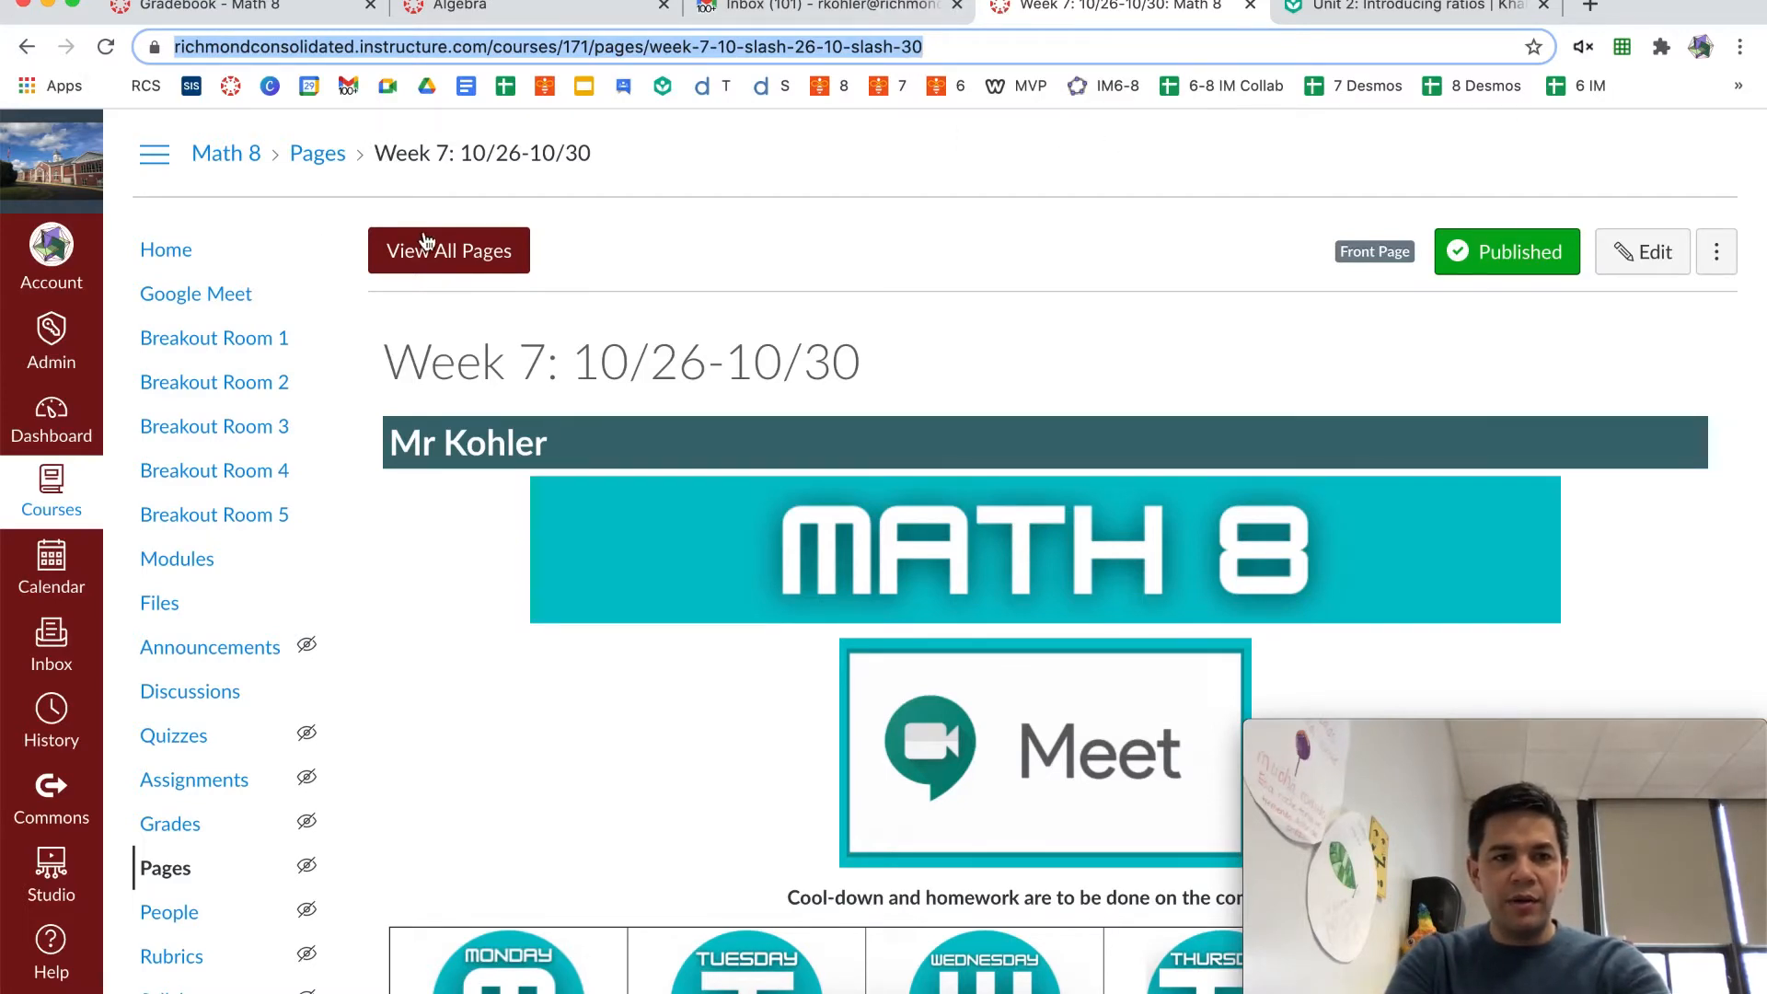
Return to the page list, sort it by last edit and open the Week 8: 11/2-11/6 page for editing
left_click(27, 46)
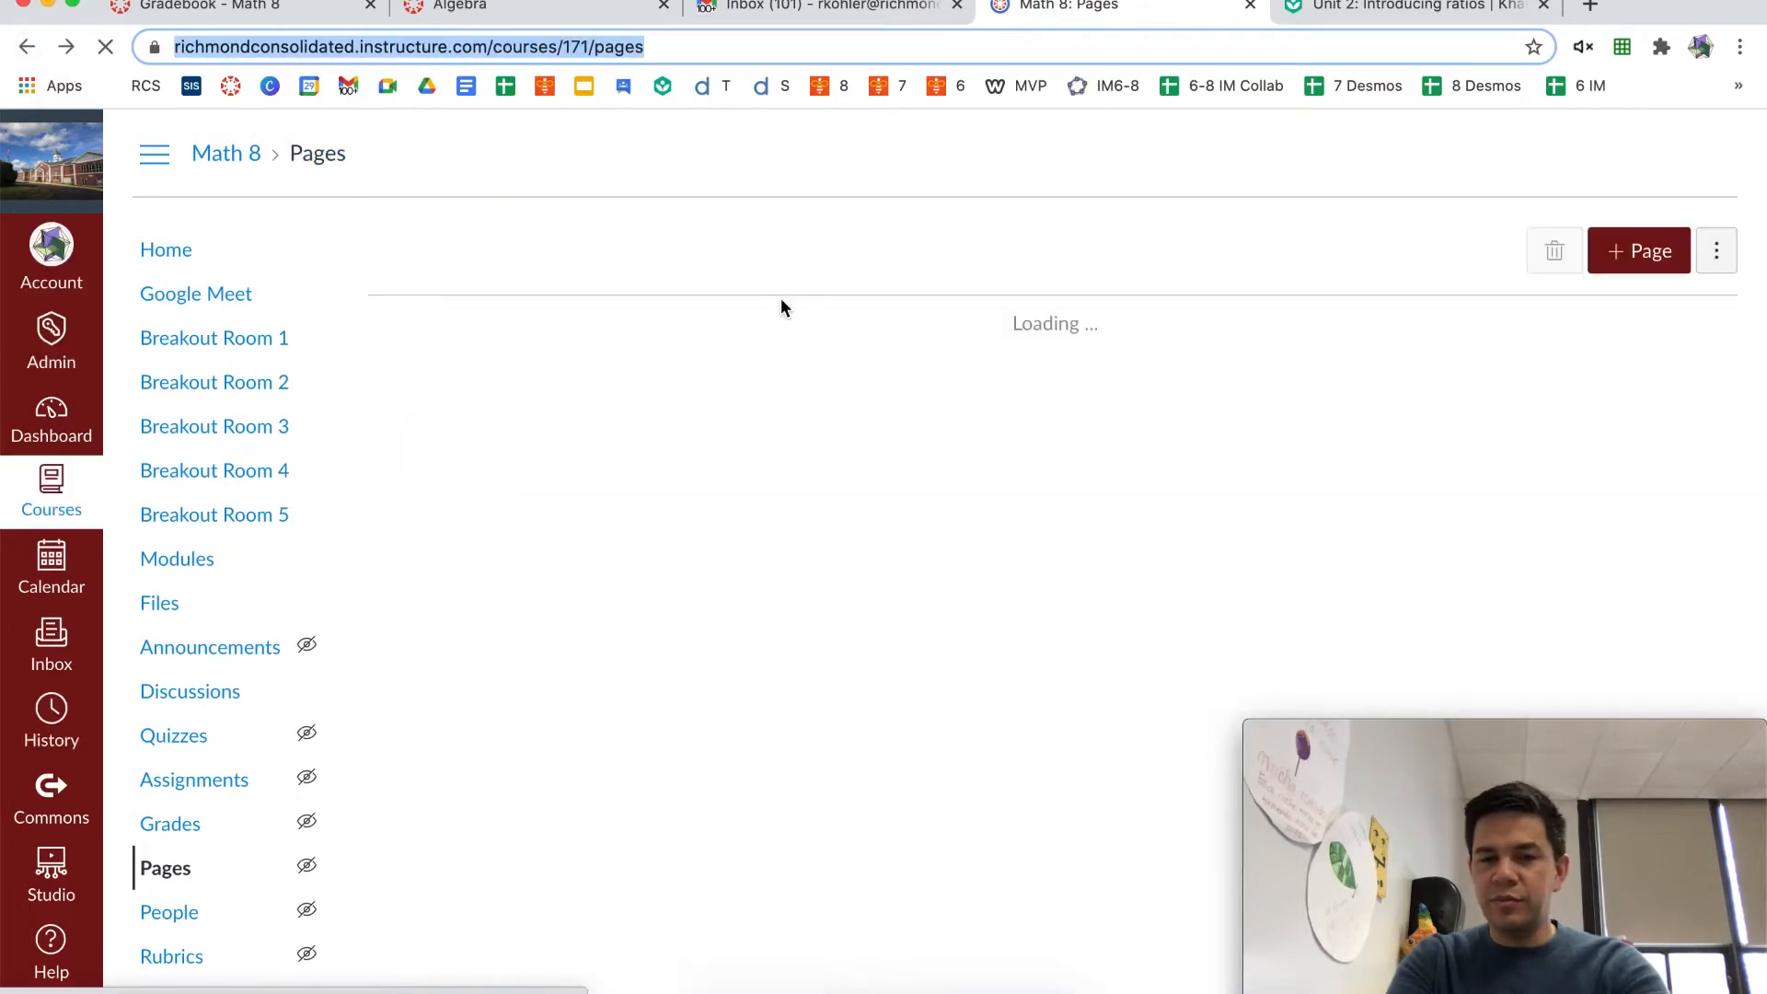
left_click(1275, 309)
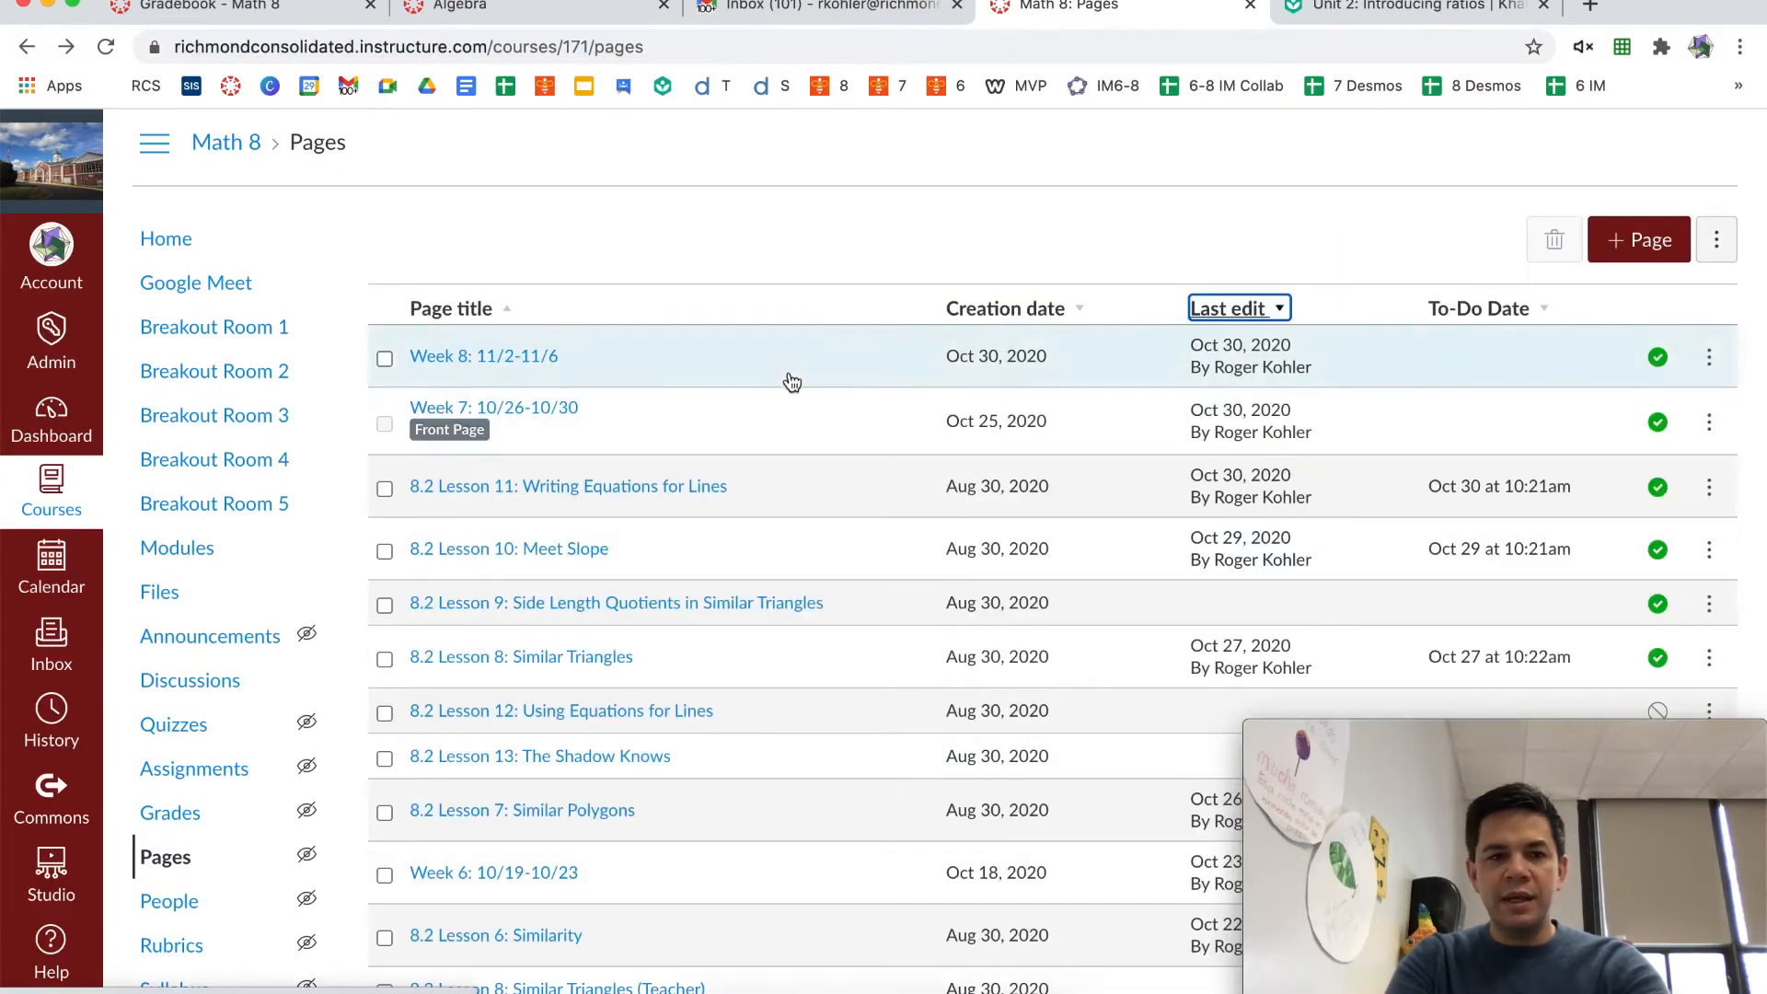
left_click(516, 363)
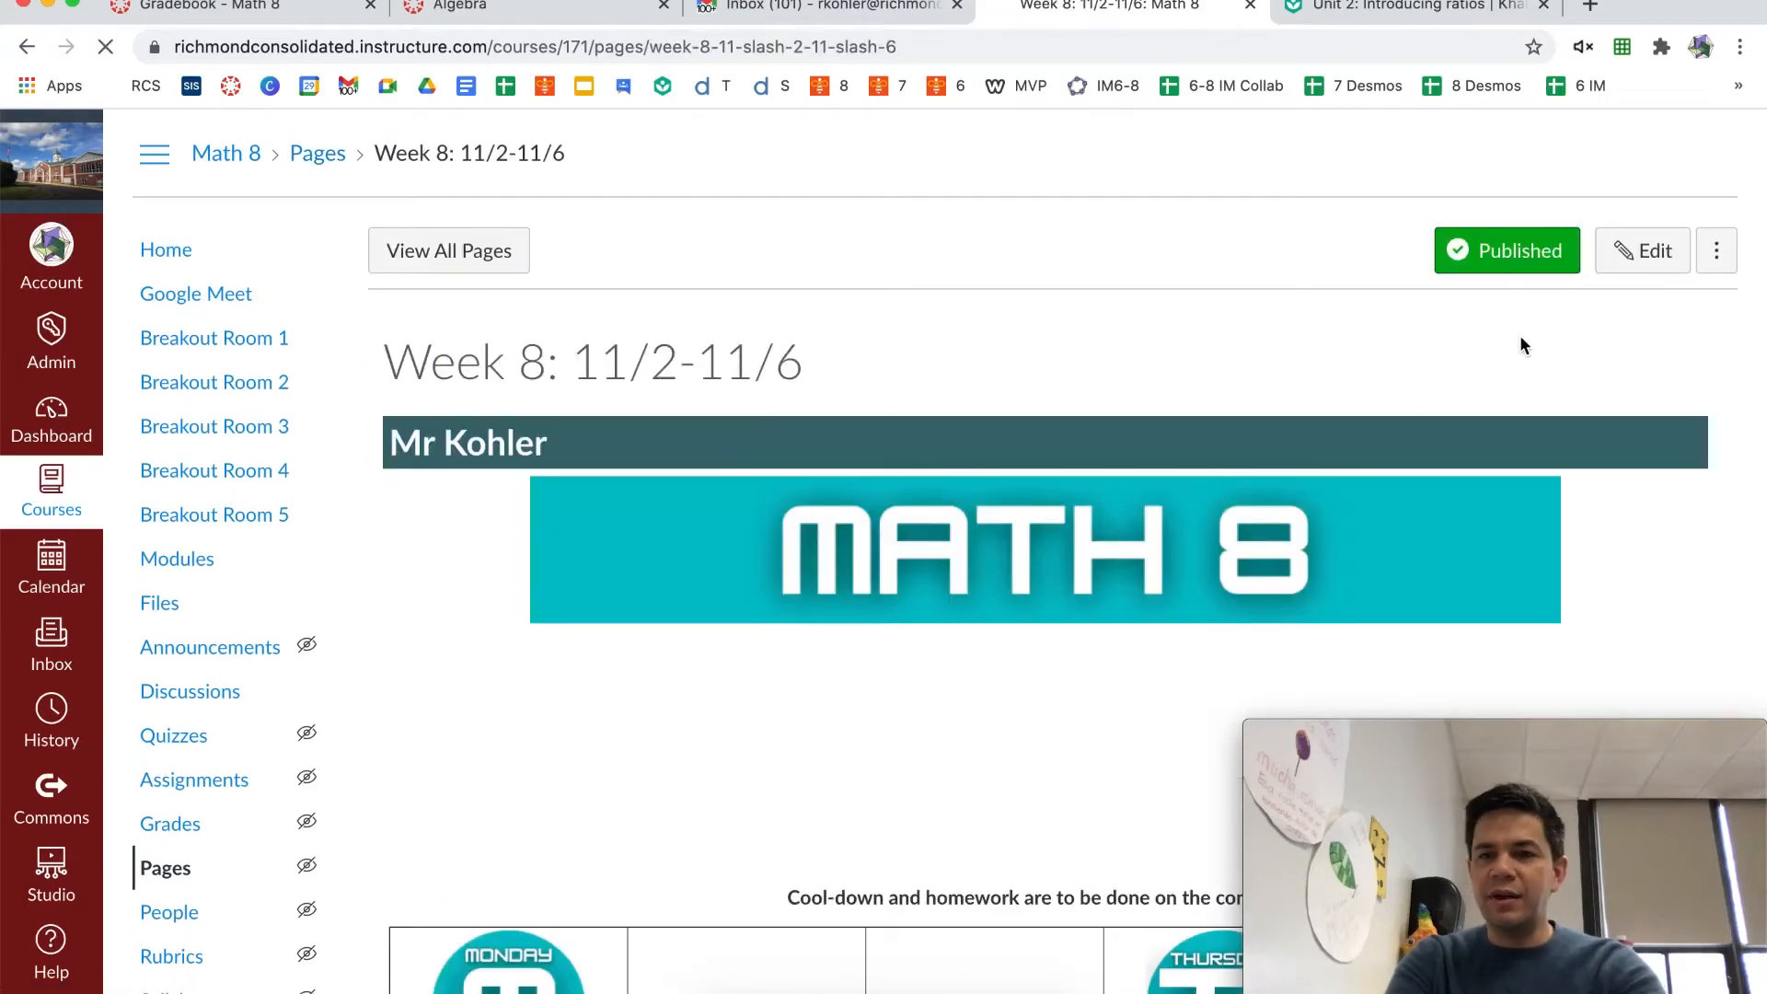
left_click(1649, 254)
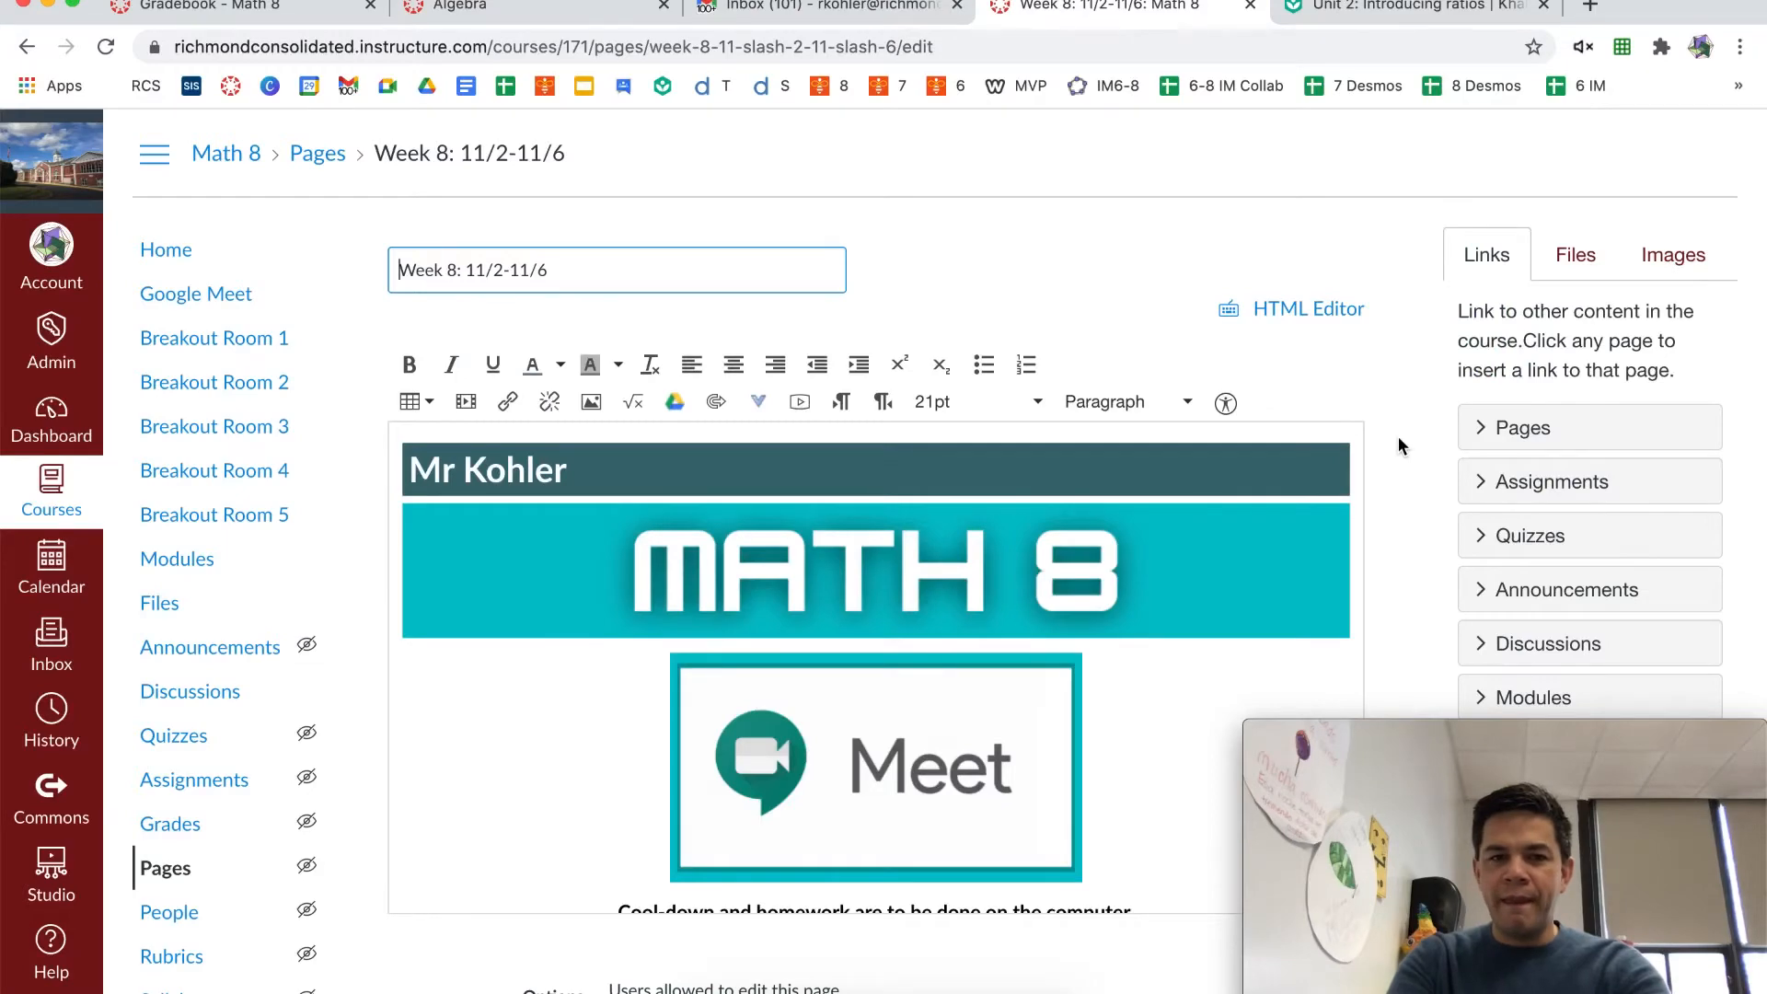
Add Week 7 after Week 6 in the Previous Weeks row and link it to the copied page address
scroll(1399, 436, "down", 3)
scroll(1204, 505, "down", 2)
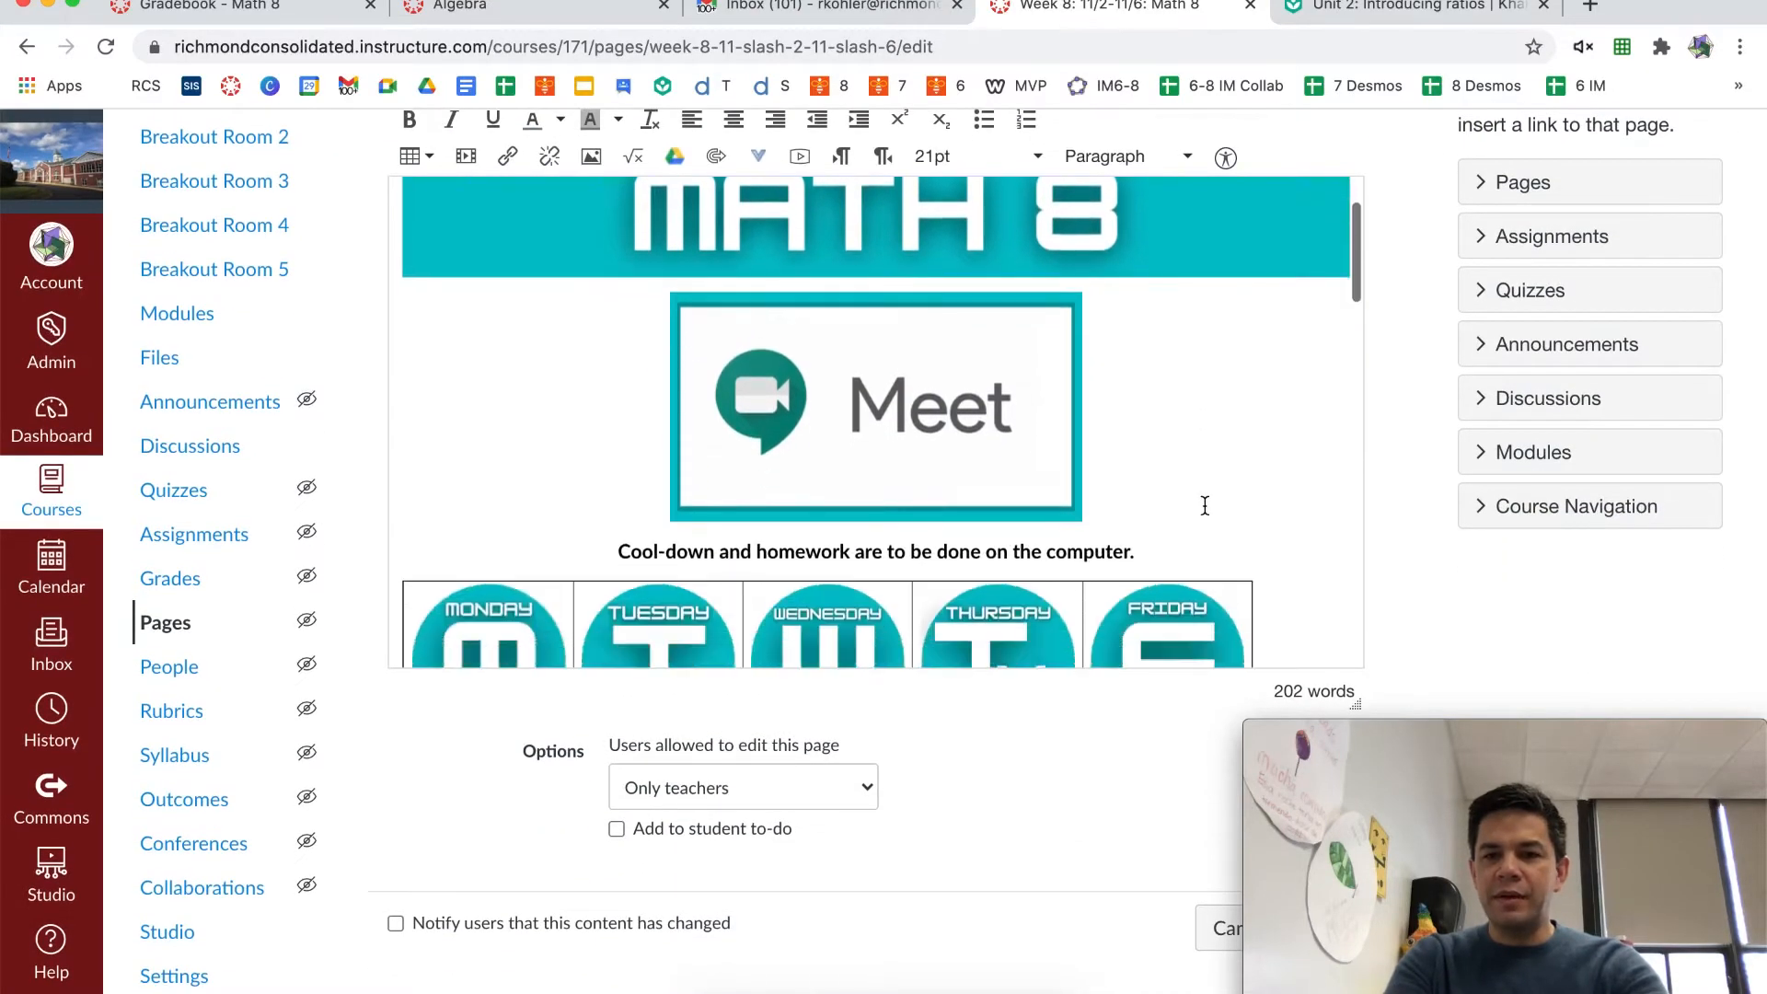
scroll(1204, 505, "down", 10)
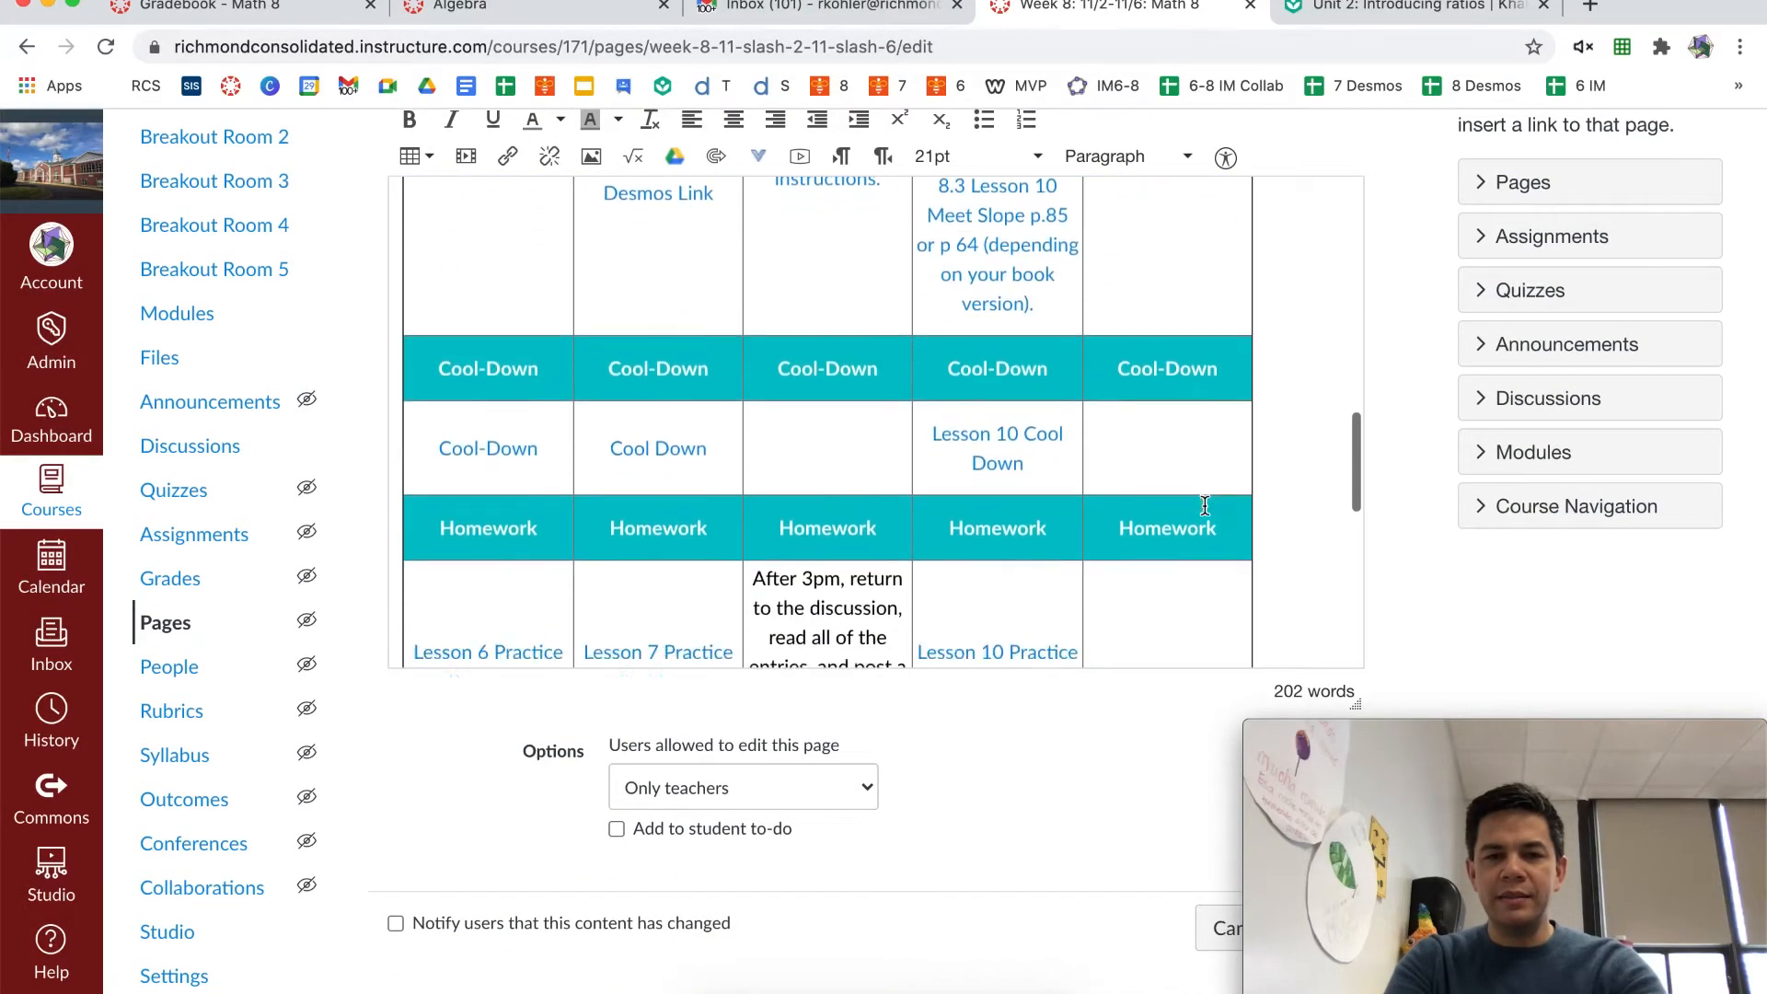
scroll(1205, 505, "down", 8)
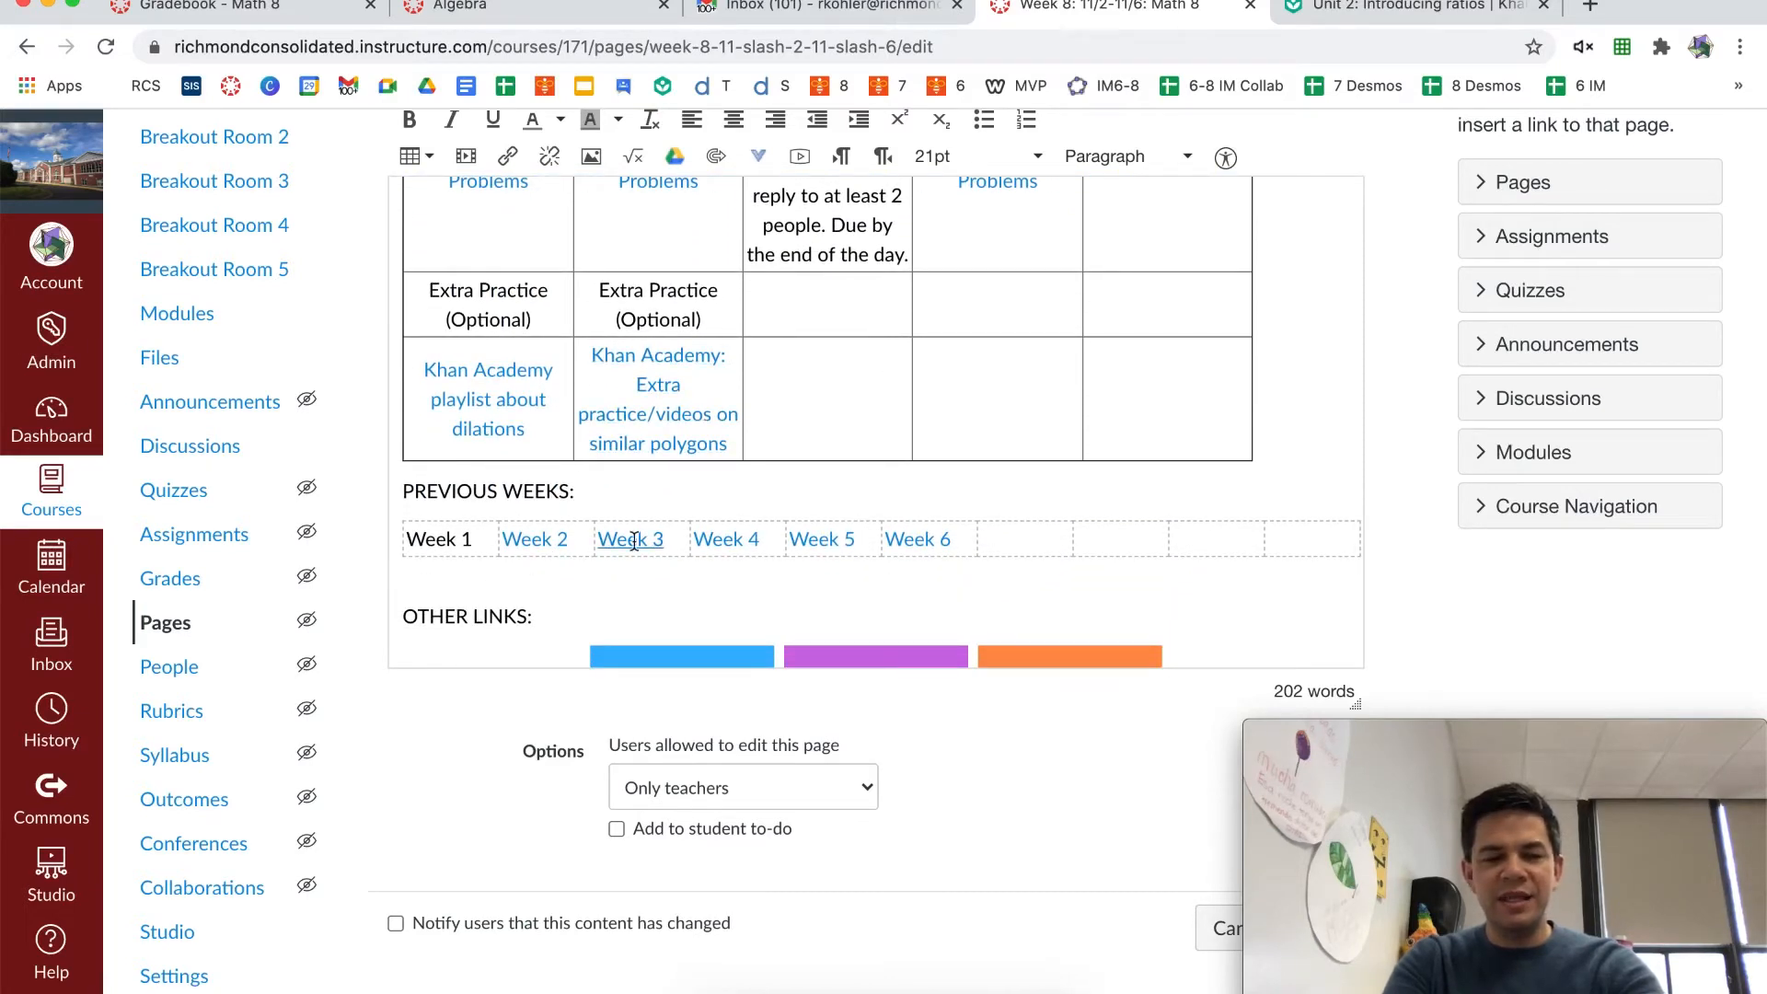
left_click(1042, 544)
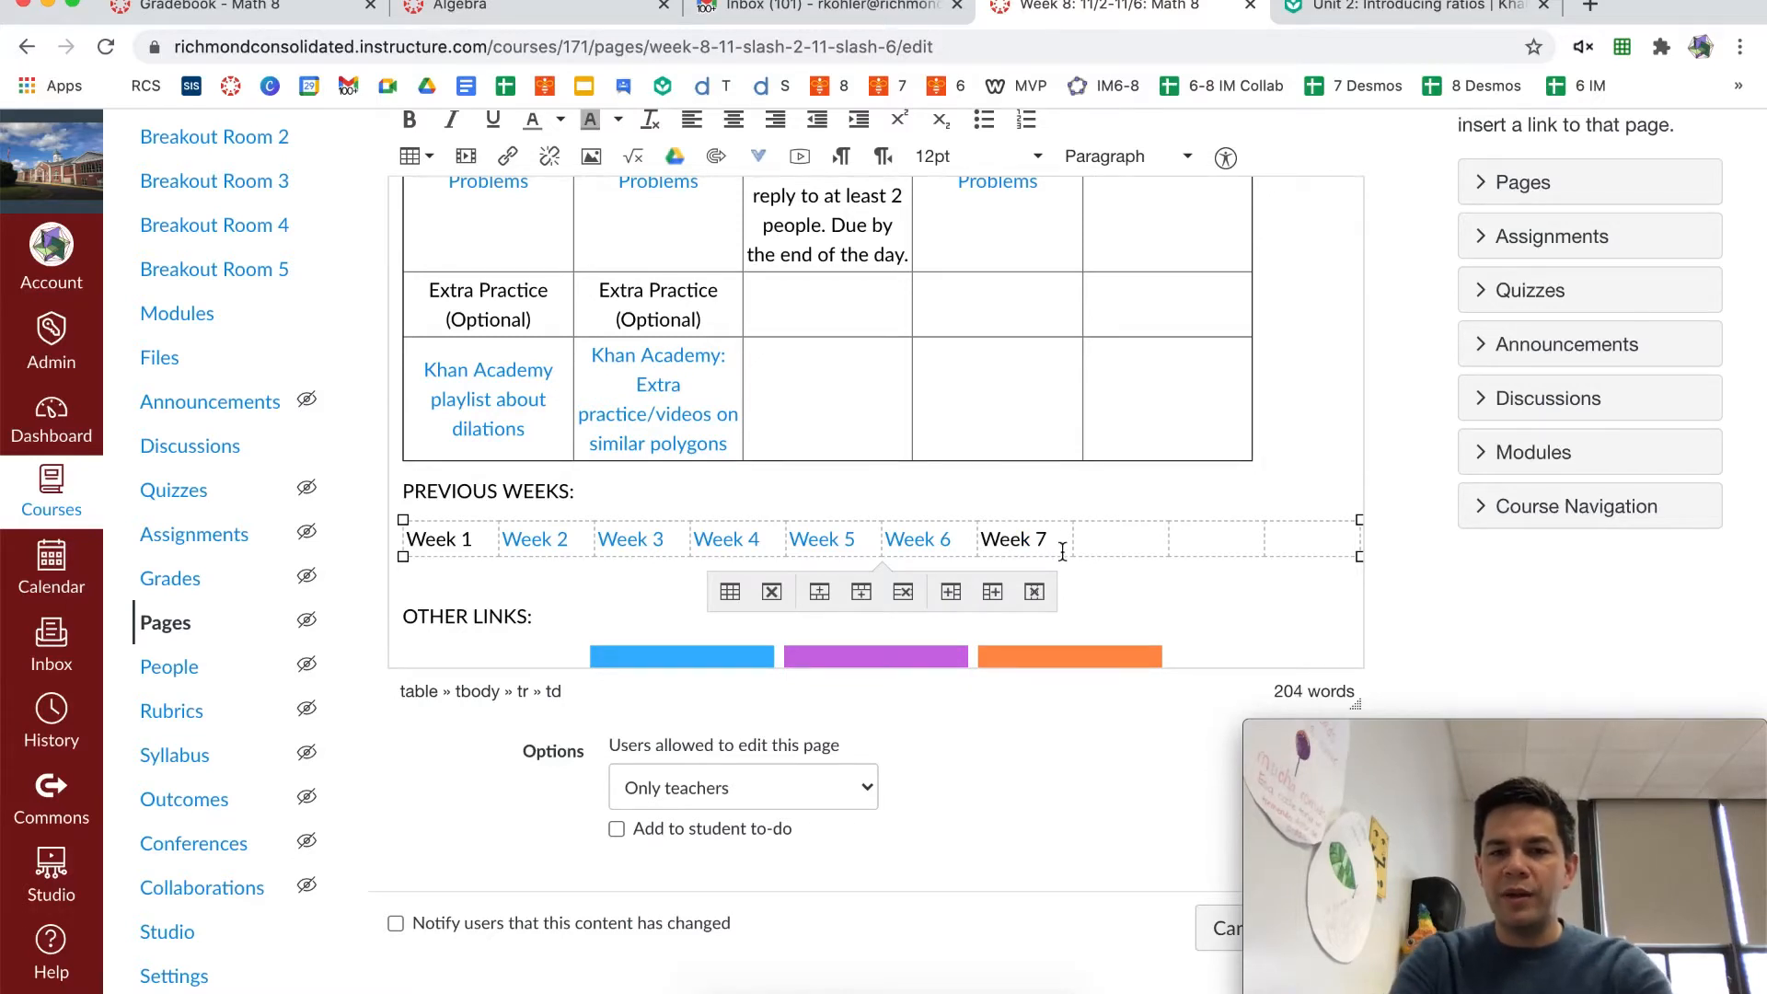
left_click_drag(1047, 538, 986, 542)
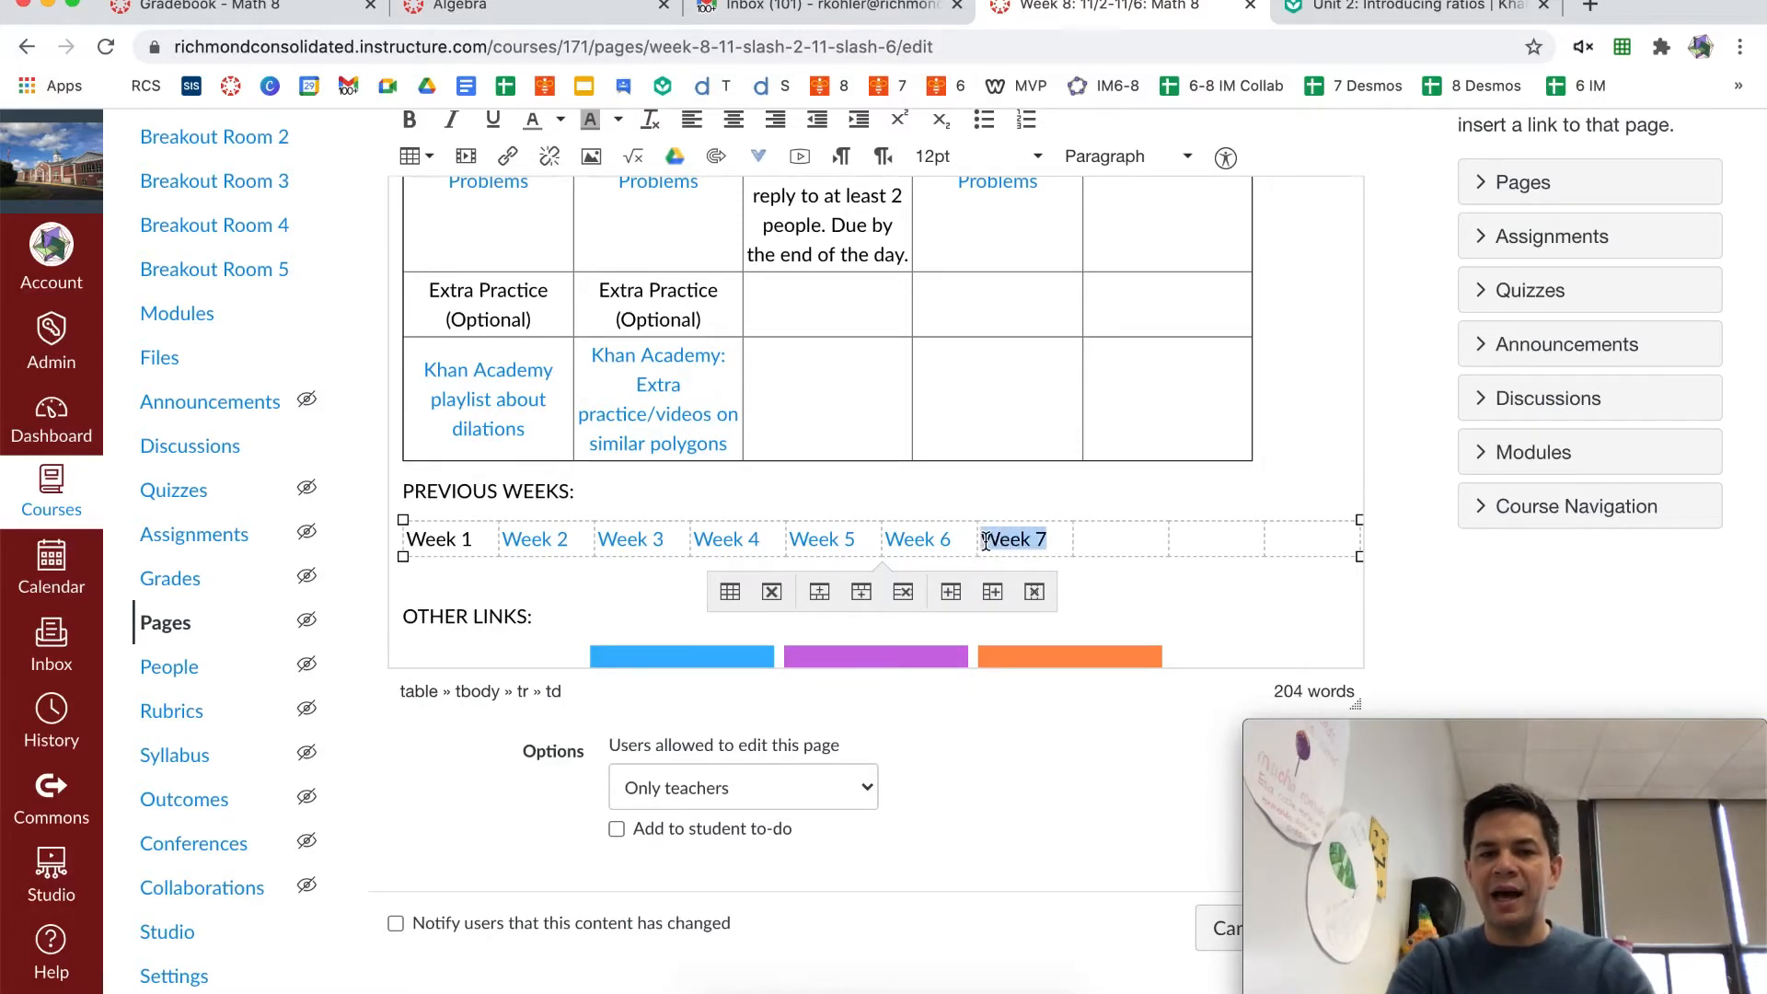
left_click(507, 156)
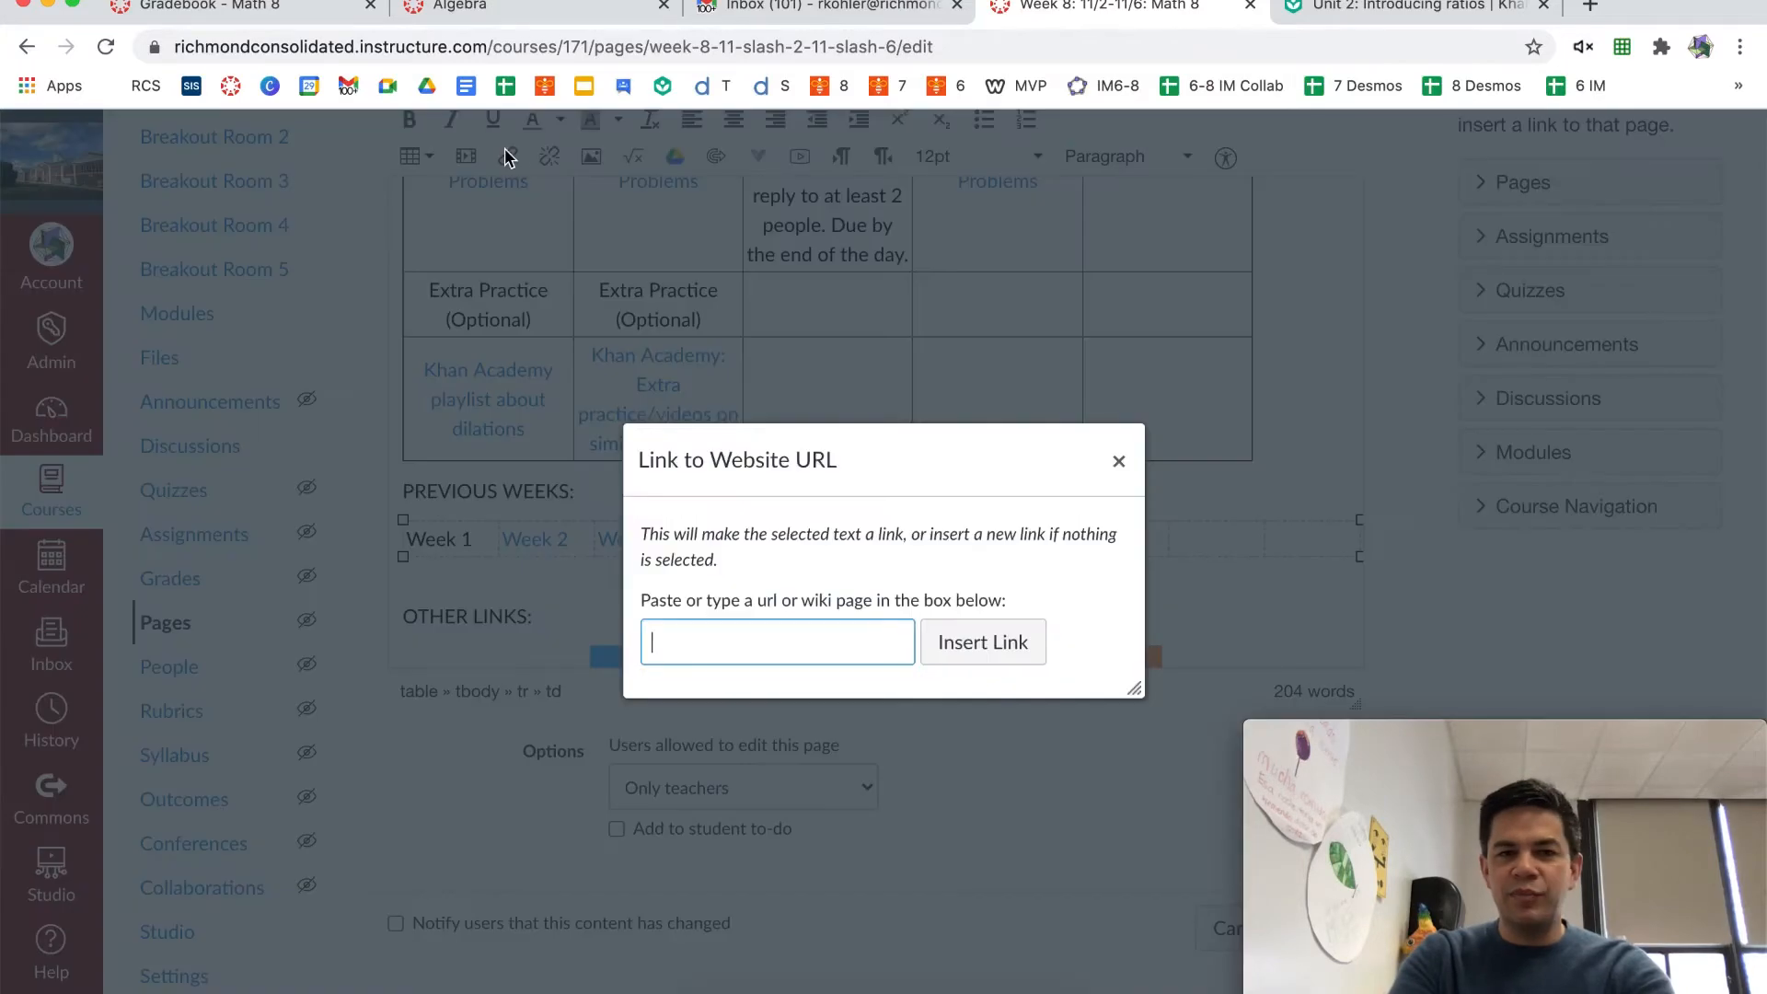
key("super+v")
left_click(979, 642)
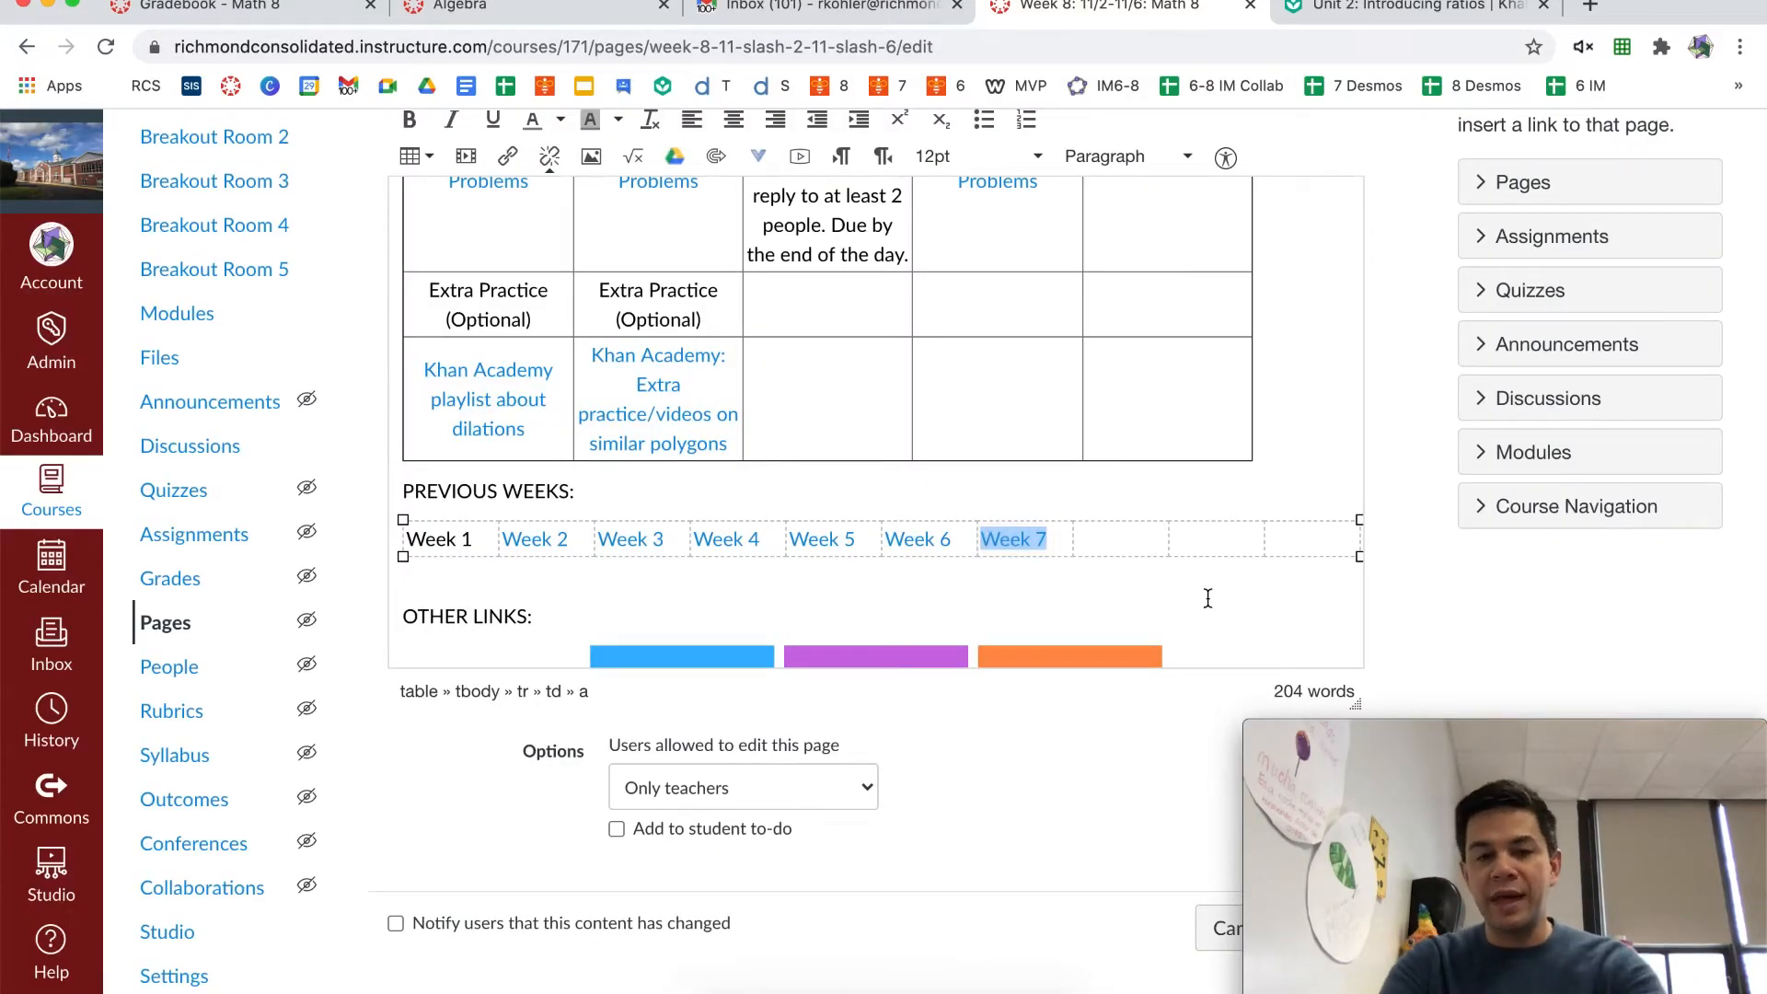
Clear the Classwork cells for Monday, Tuesday, Thursday and Friday in the weekly schedule table
scroll(1154, 598, "down", 3)
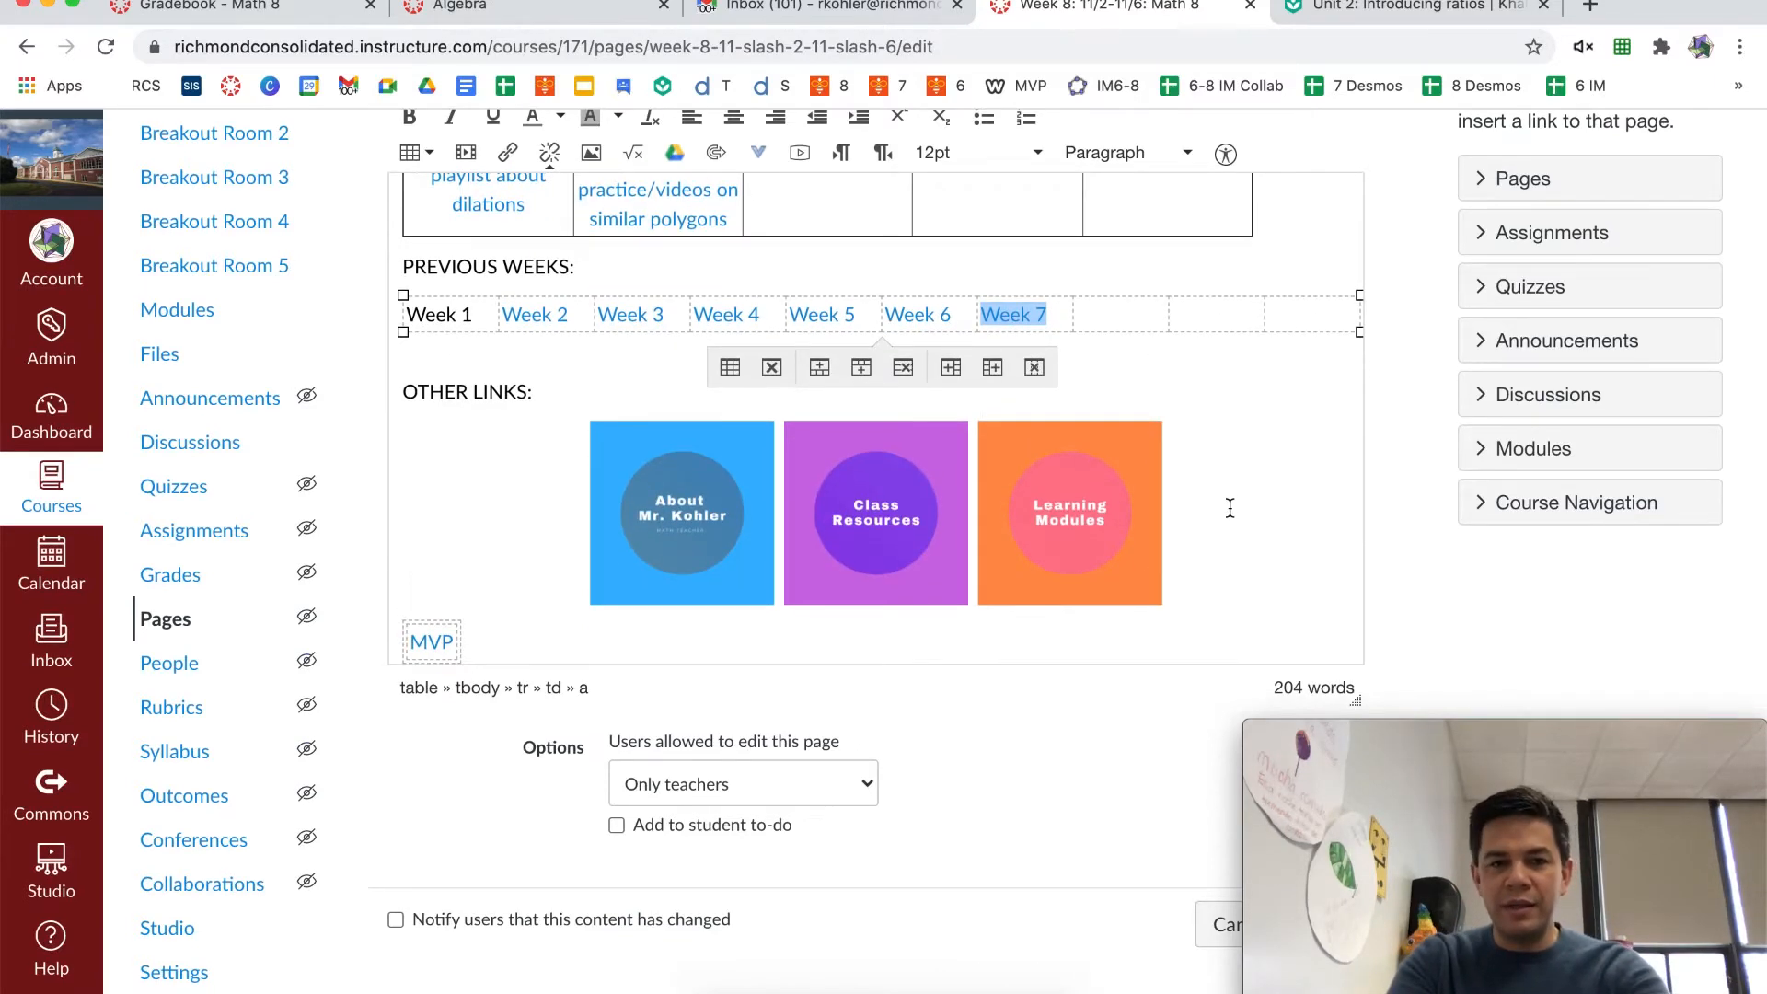
scroll(1229, 504, "up", 10)
scroll(1230, 508, "up", 5)
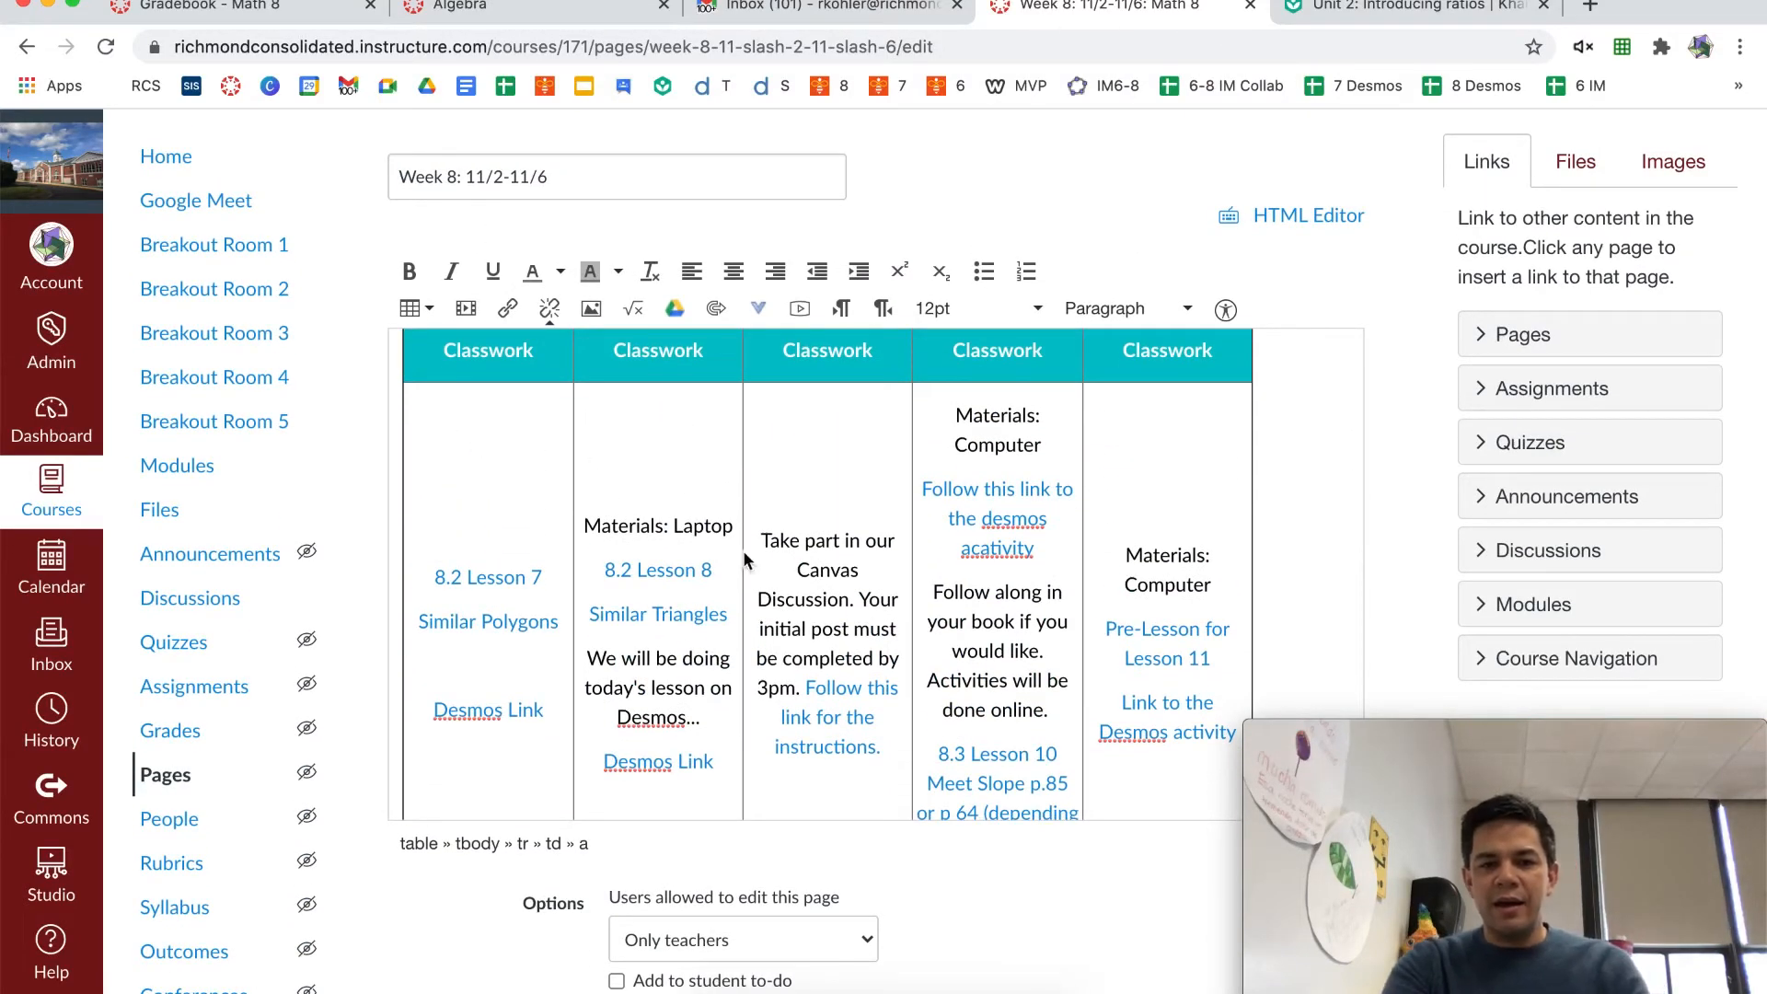
left_click_drag(464, 439, 654, 735)
key("BackSpace")
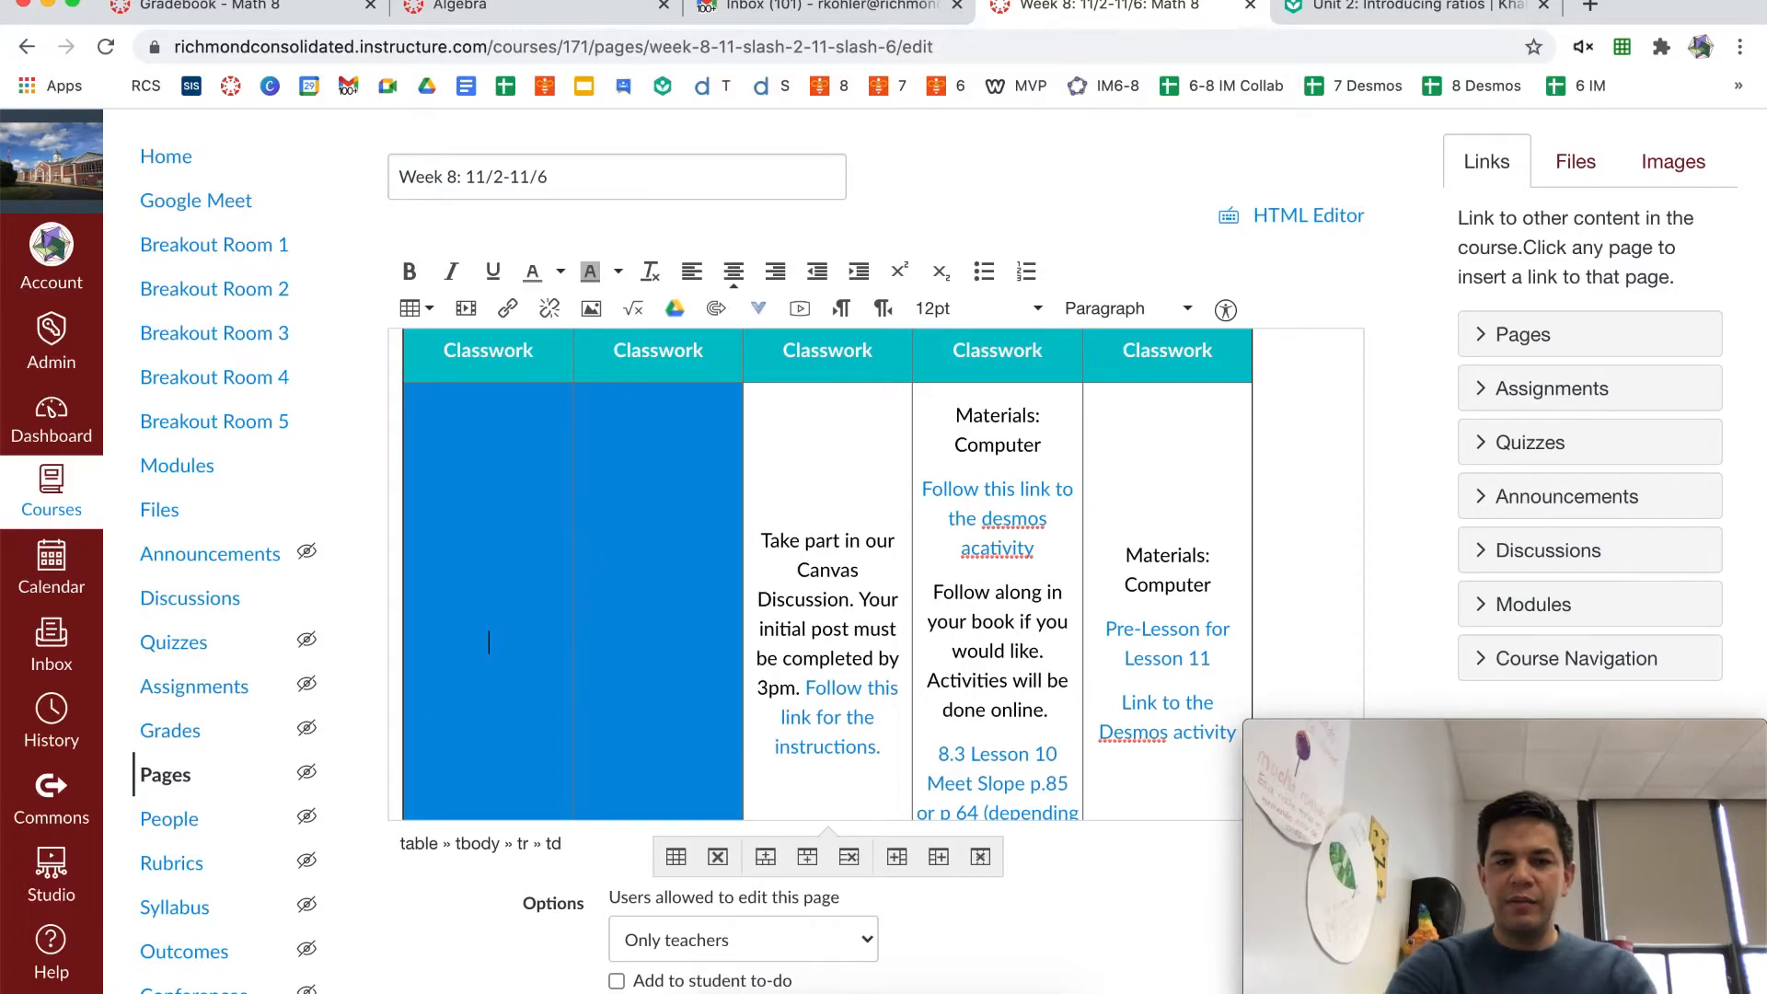
left_click_drag(960, 398, 1108, 714)
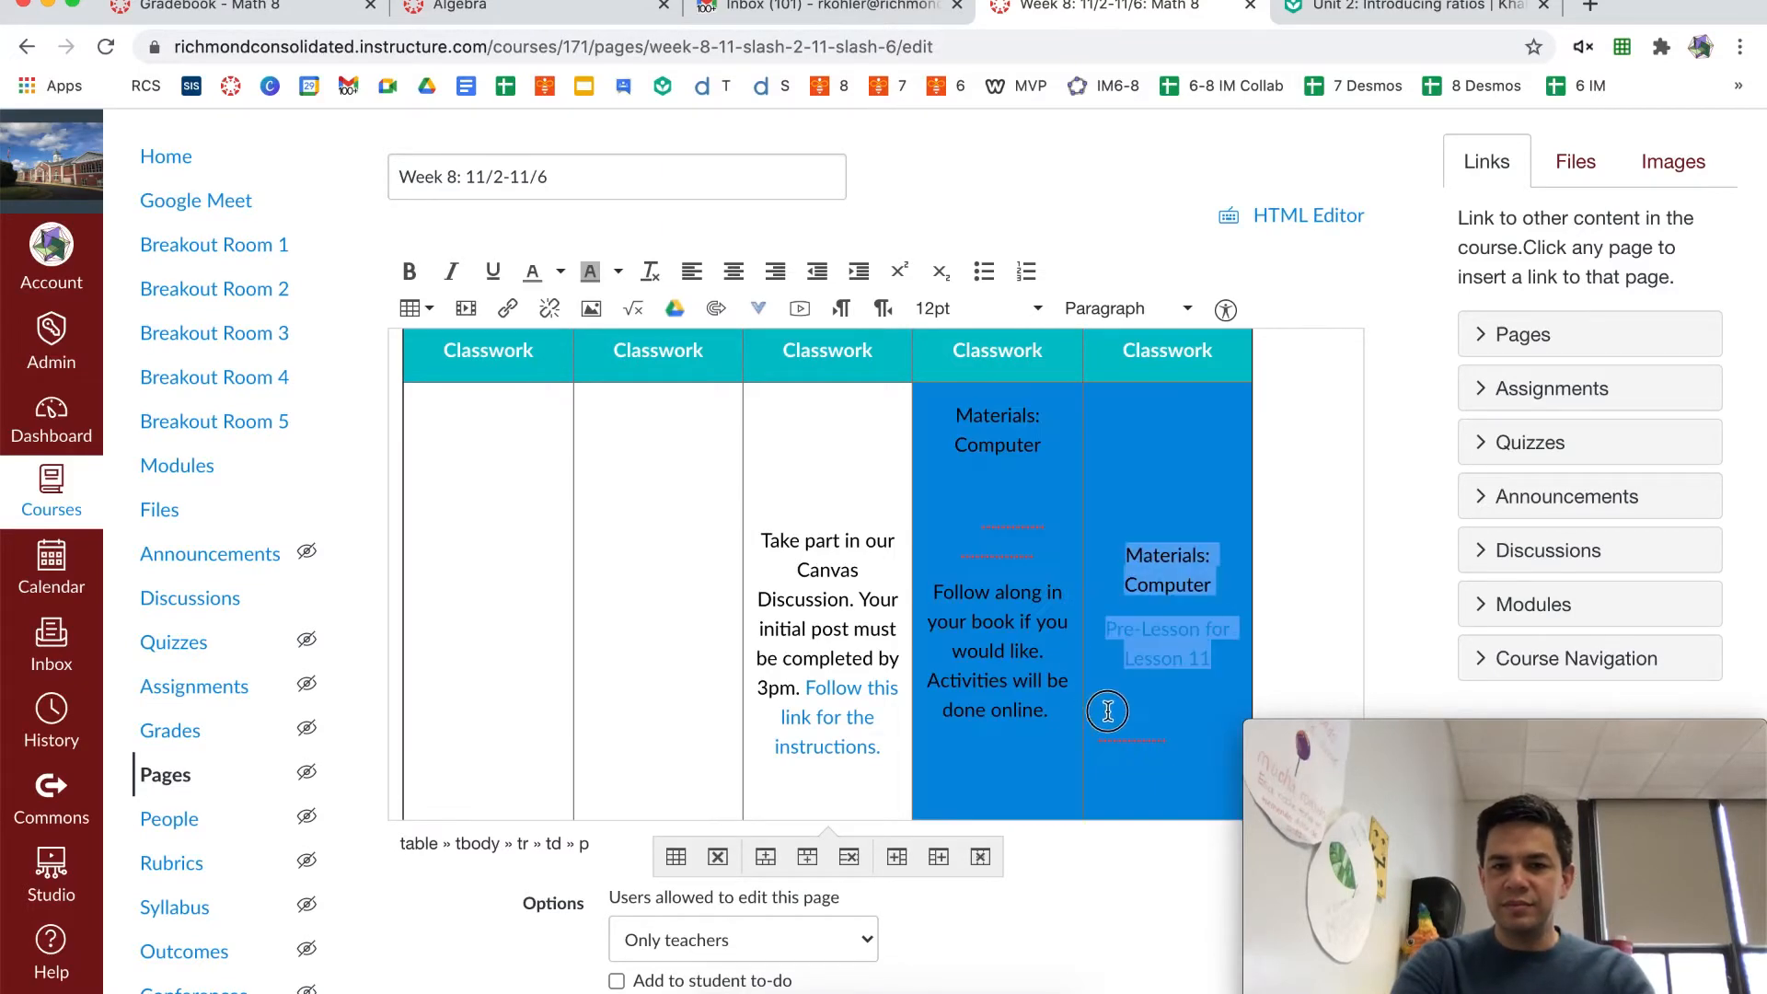
key("BackSpace")
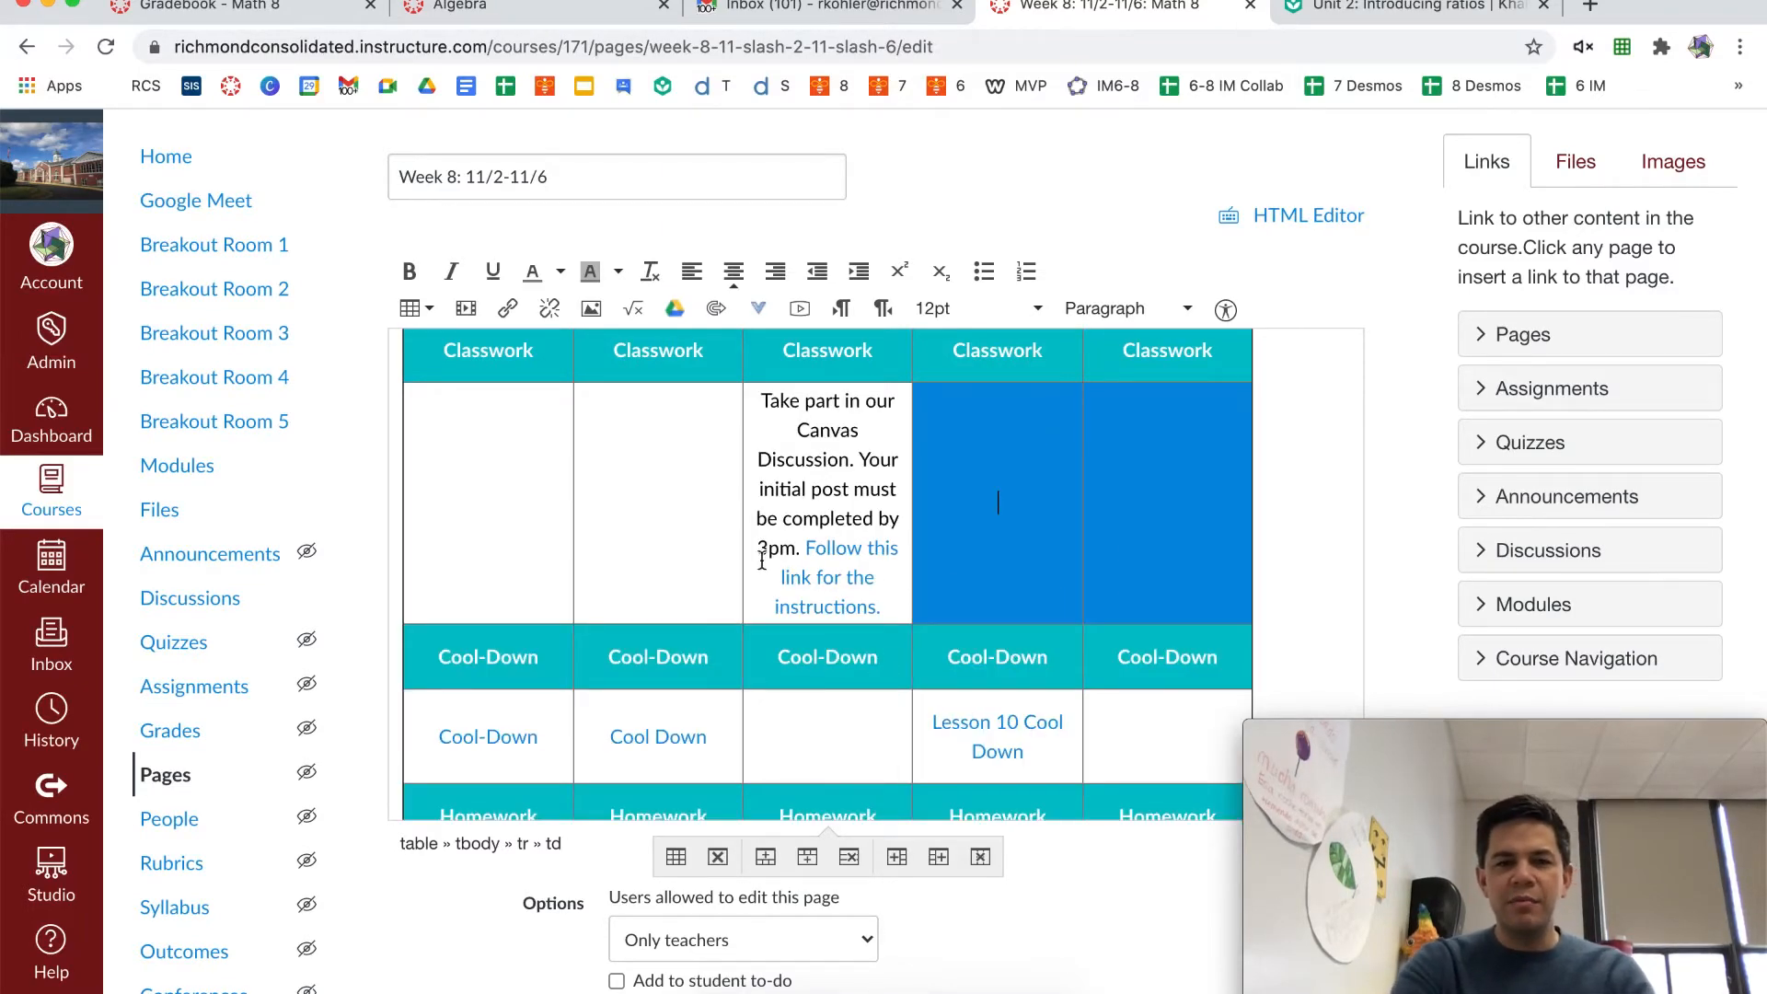
scroll(756, 559, "up", 3)
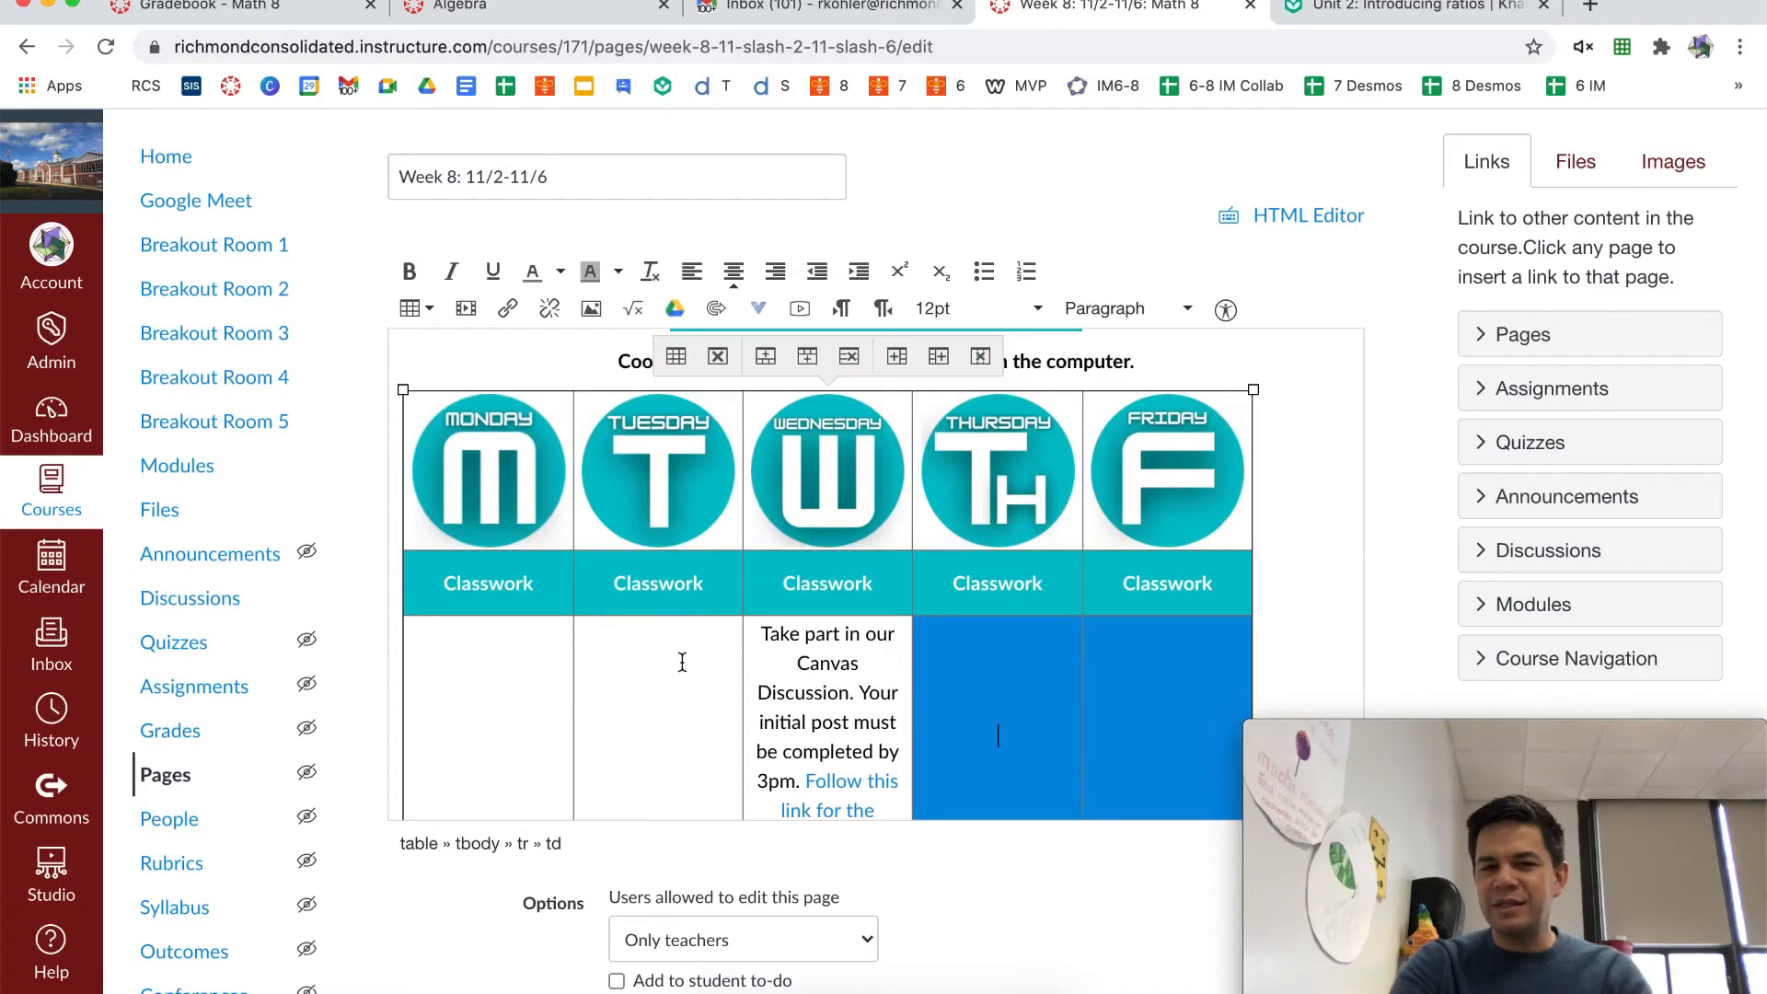
Clear the Cool-Down links for Monday, Tuesday and Thursday in the weekly schedule table
scroll(672, 667, "down", 3)
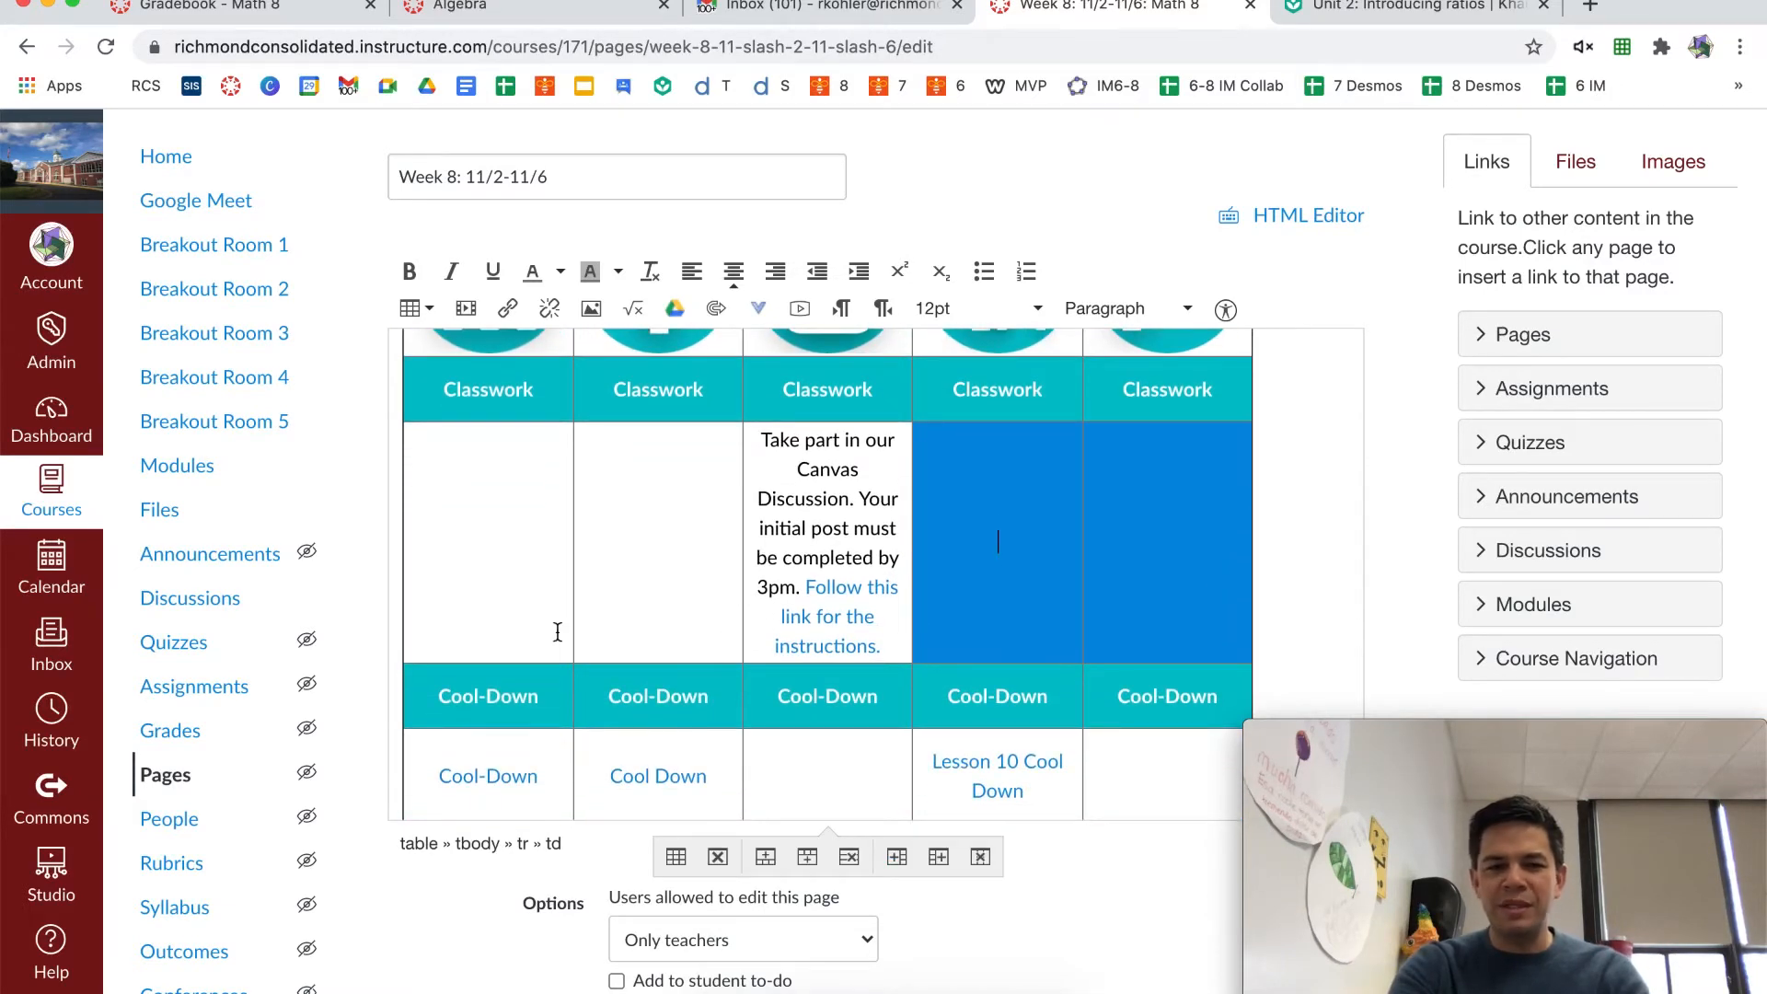
scroll(556, 632, "down", 3)
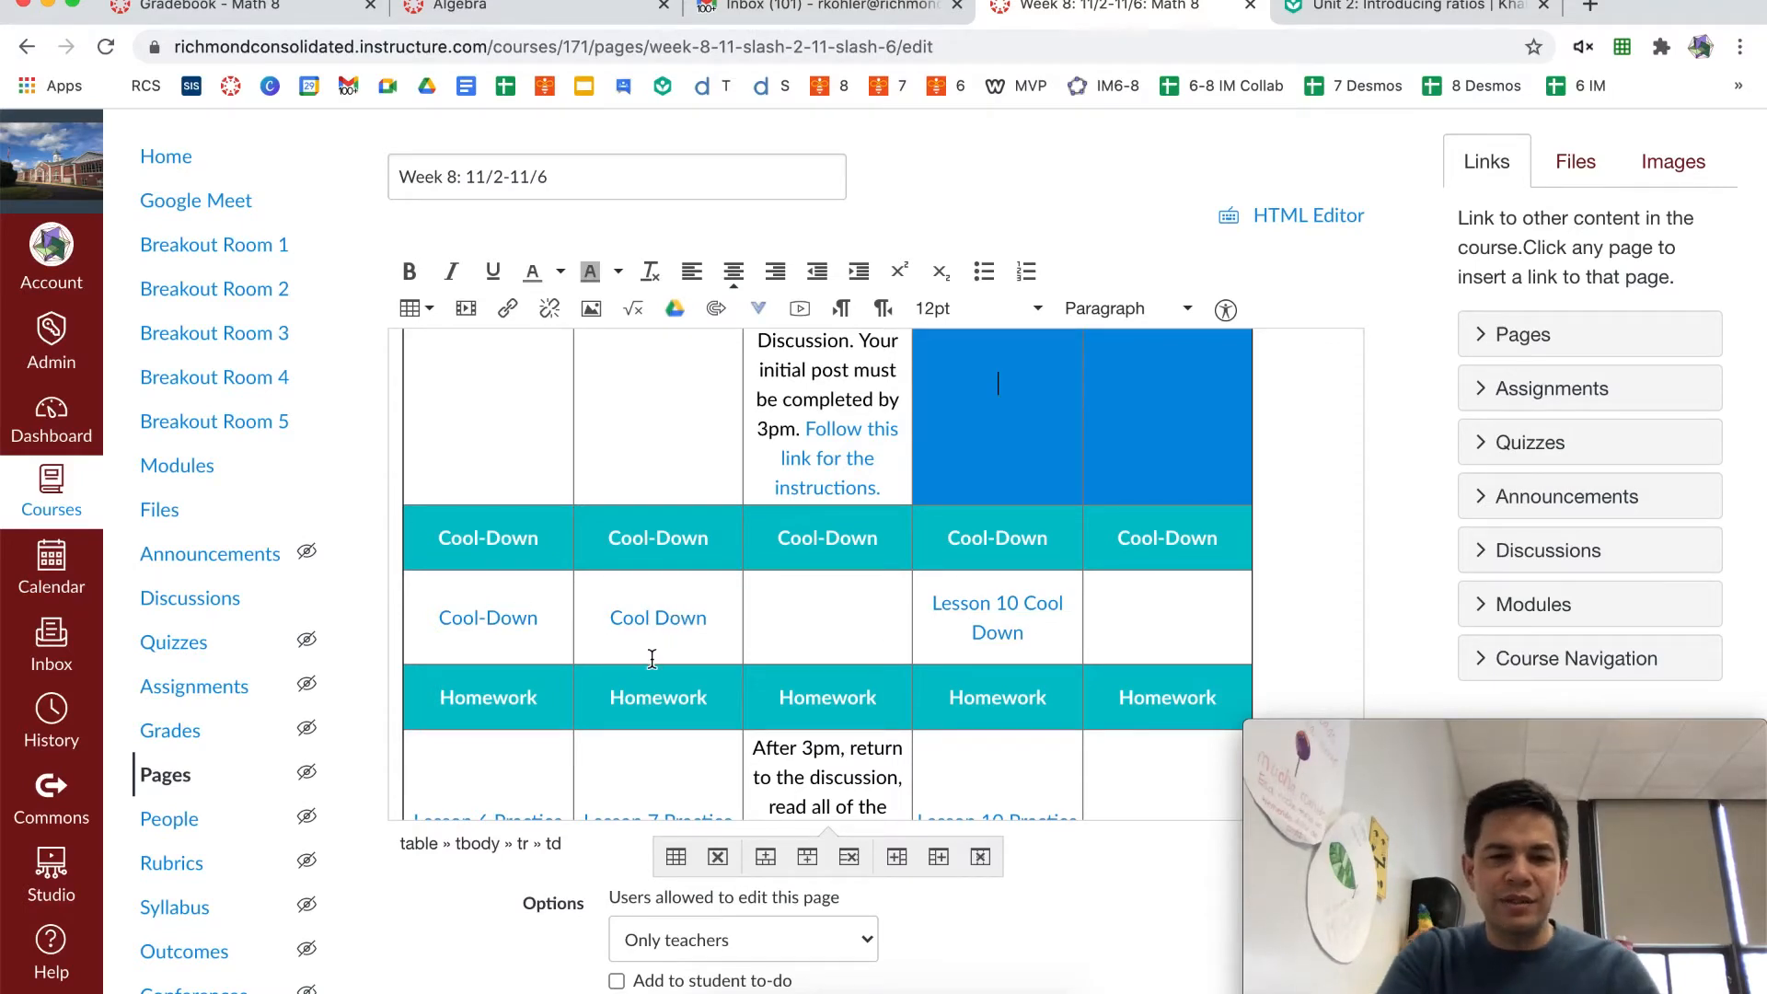
left_click(437, 603)
left_click_drag(436, 603, 1101, 620)
key("Delete")
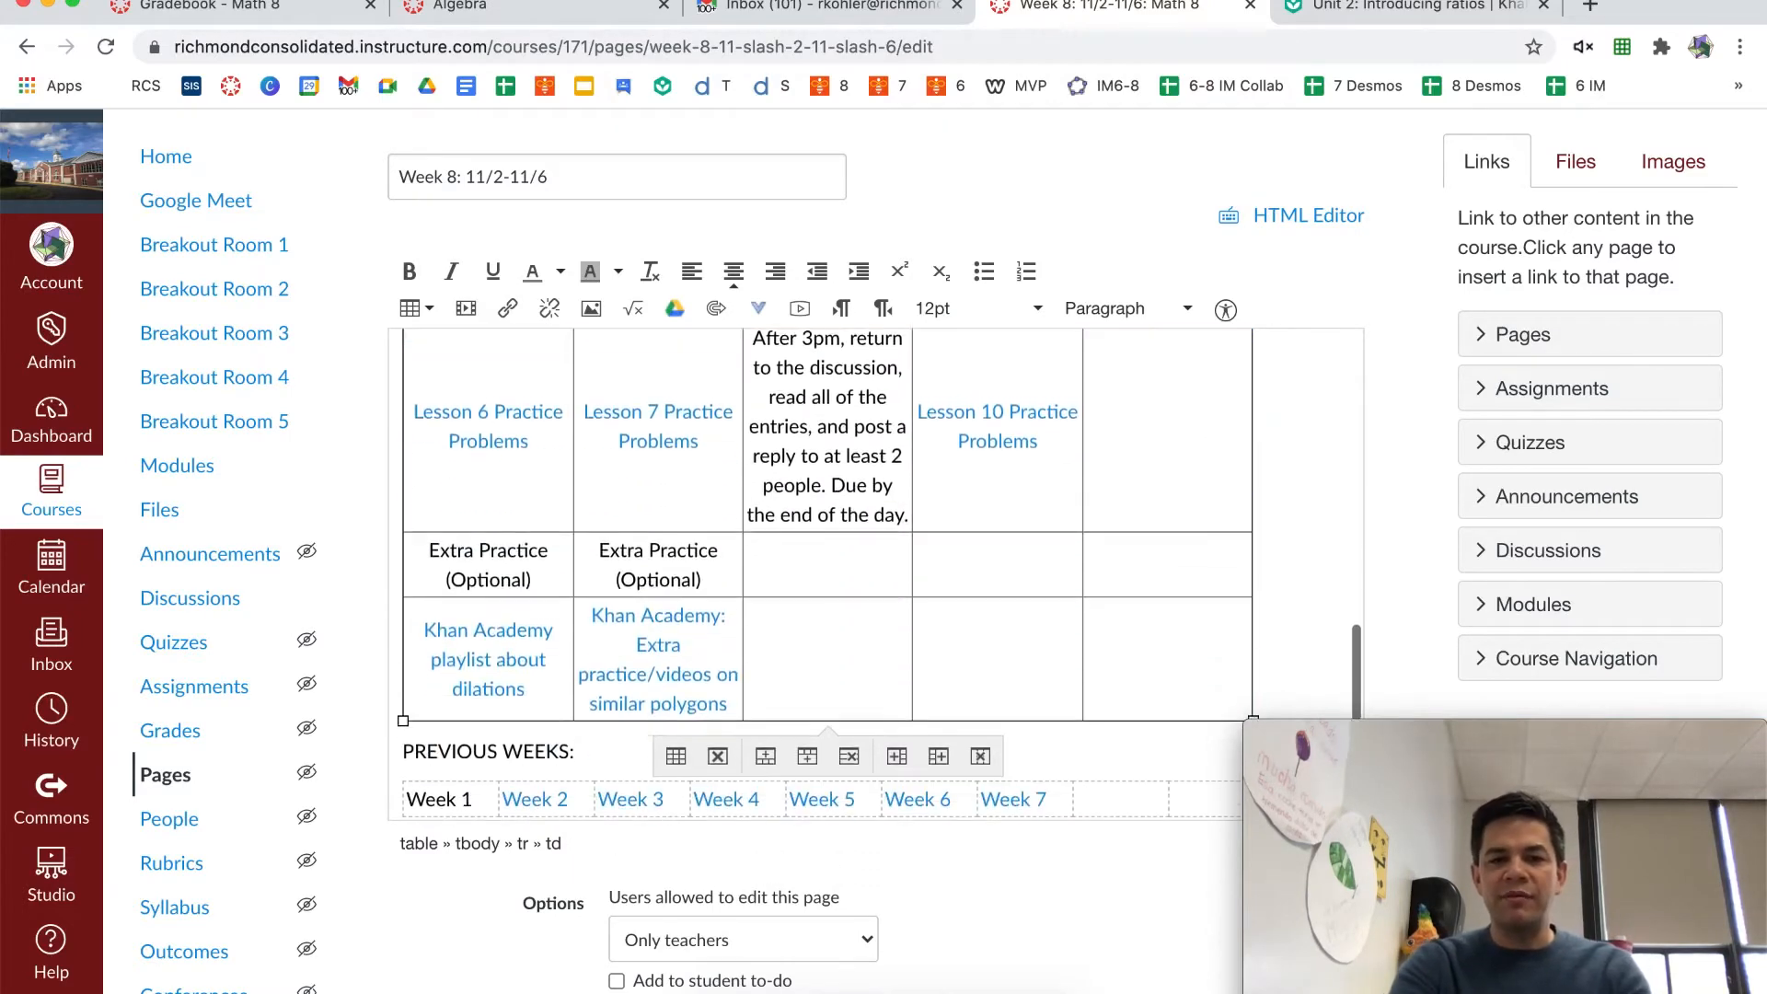
Clear the Homework practice problem links for Lessons 6, 7 and 10, keeping Wednesday's discussion instructions
left_click(420, 365)
left_click_drag(421, 366, 672, 404)
mouse_move(936, 347)
left_mouse_down()
mouse_move(1006, 393)
mouse_move(940, 358)
left_mouse_up()
left_click(1057, 446)
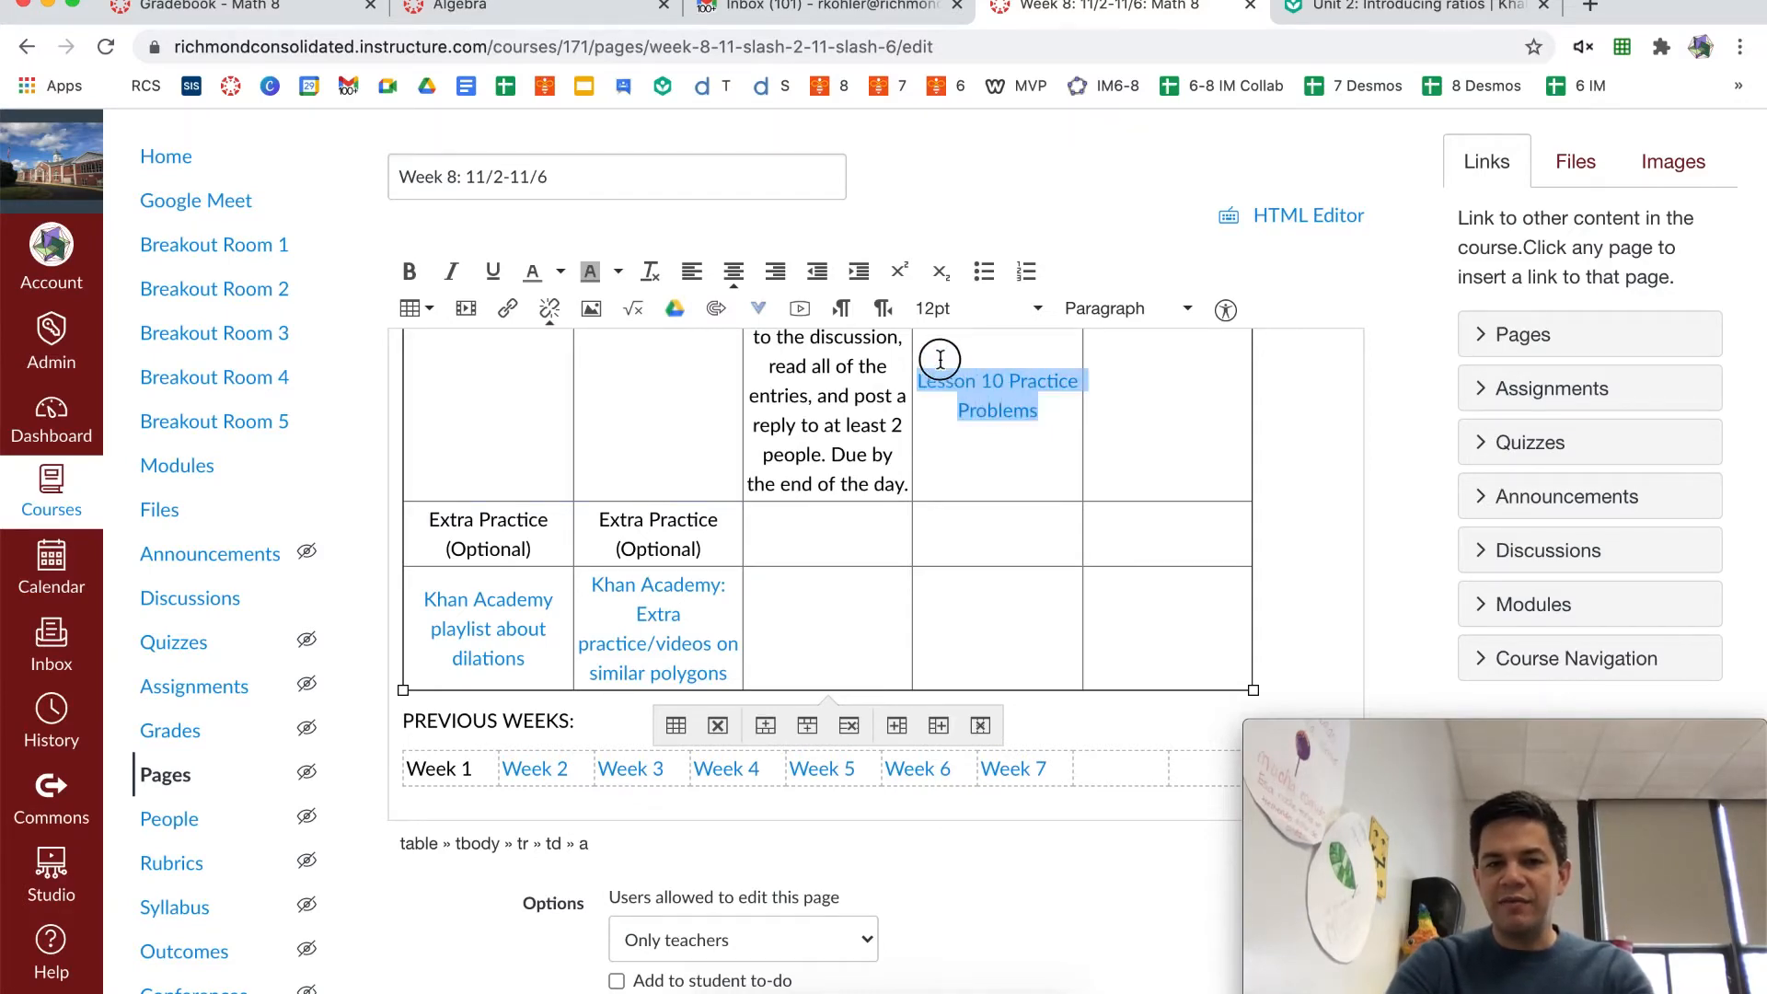
key("BackSpace")
Save the edited Week 8: 11/2-11/6 page in Math 8
scroll(1031, 378, "up", 8)
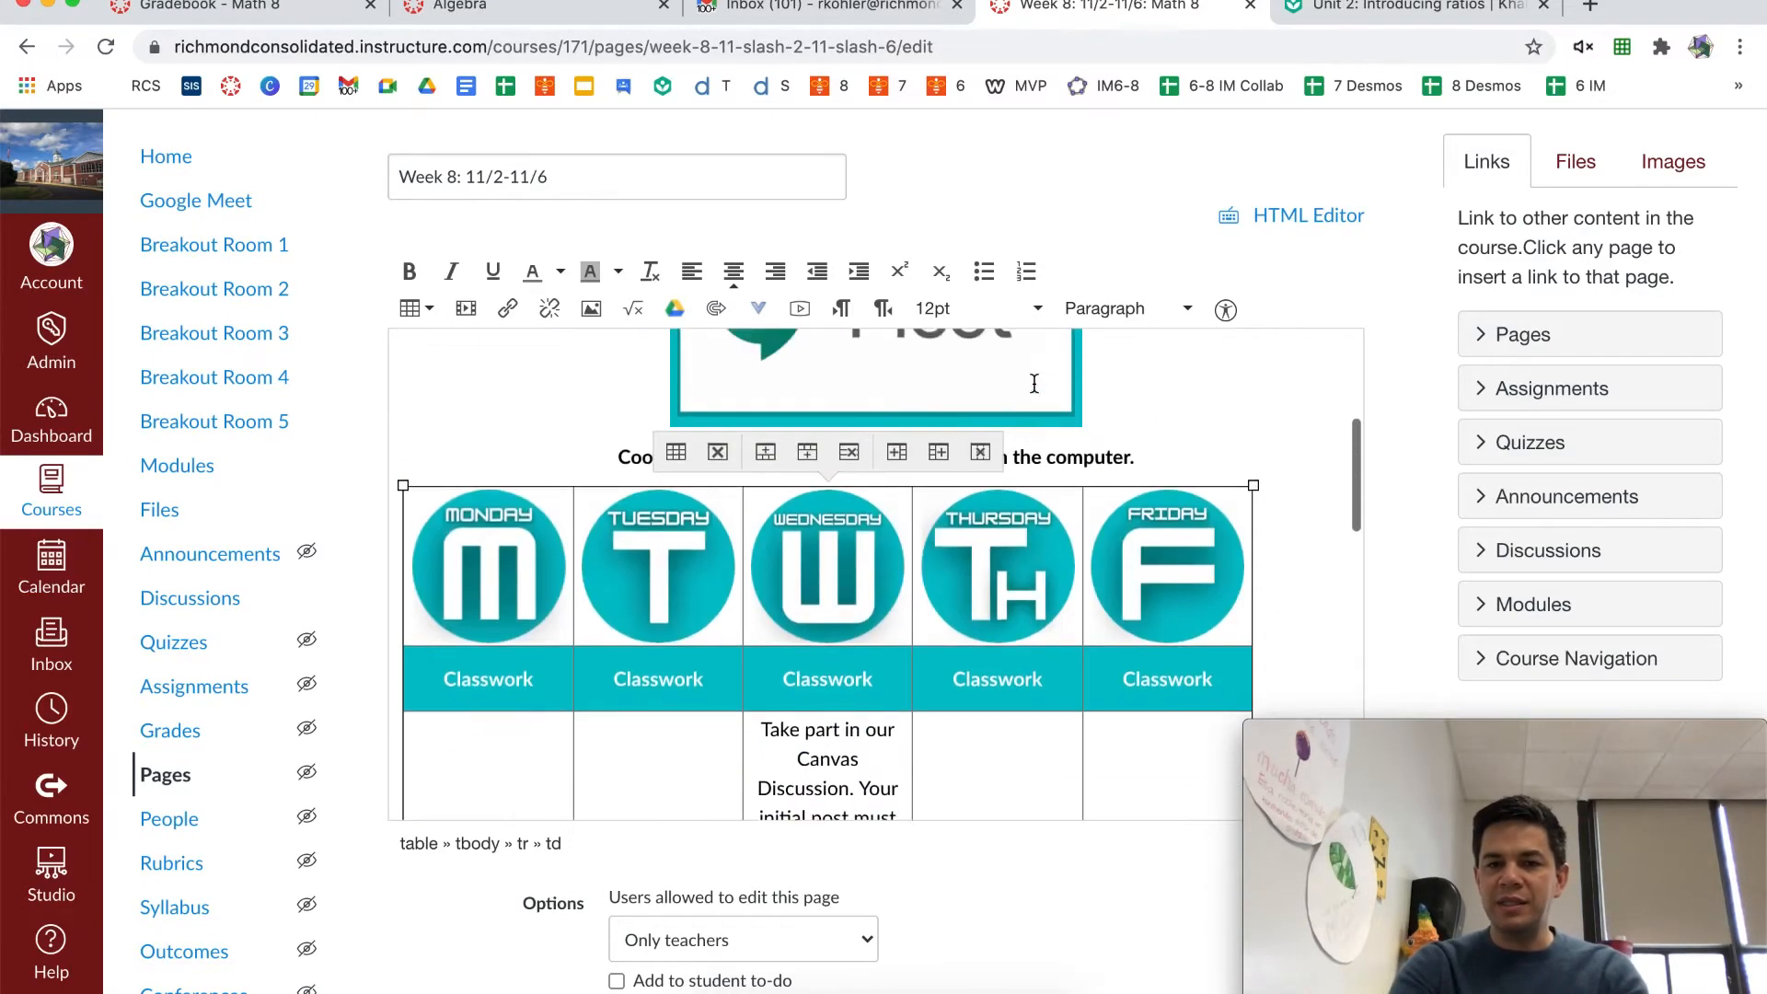
scroll(1288, 332, "up", 2)
scroll(1290, 273, "down", 2)
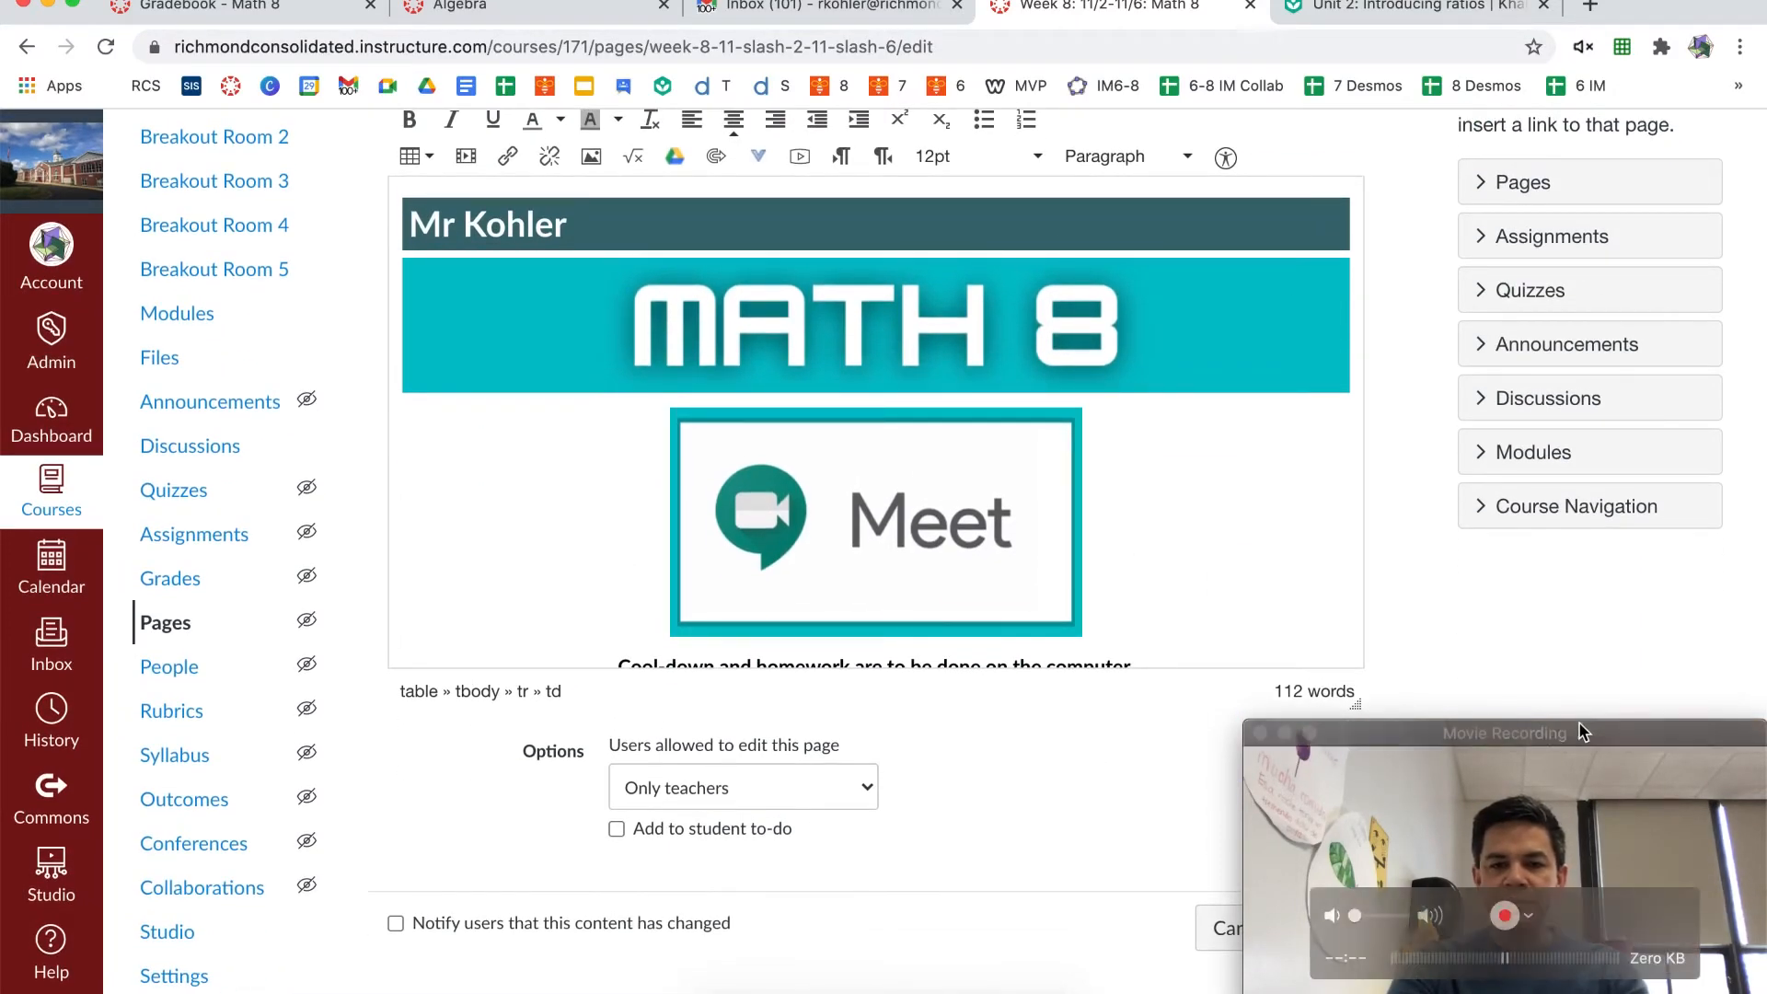
left_click_drag(1613, 743, 808, 747)
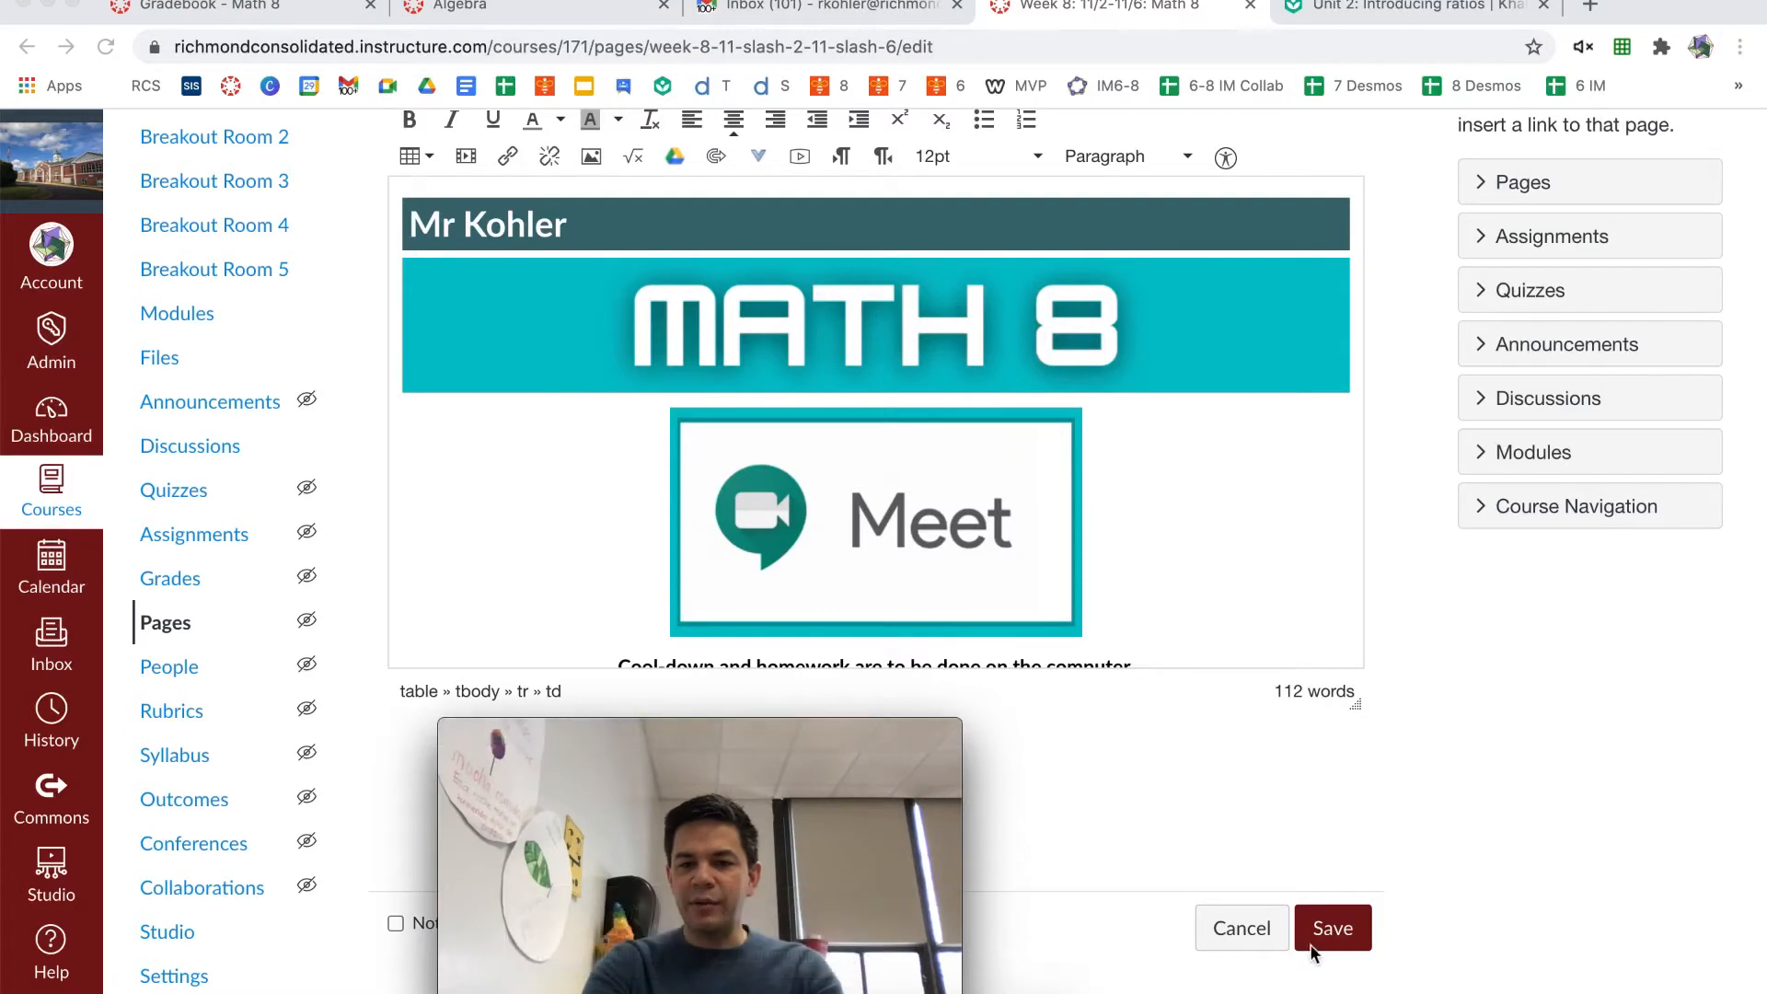
left_click(1334, 929)
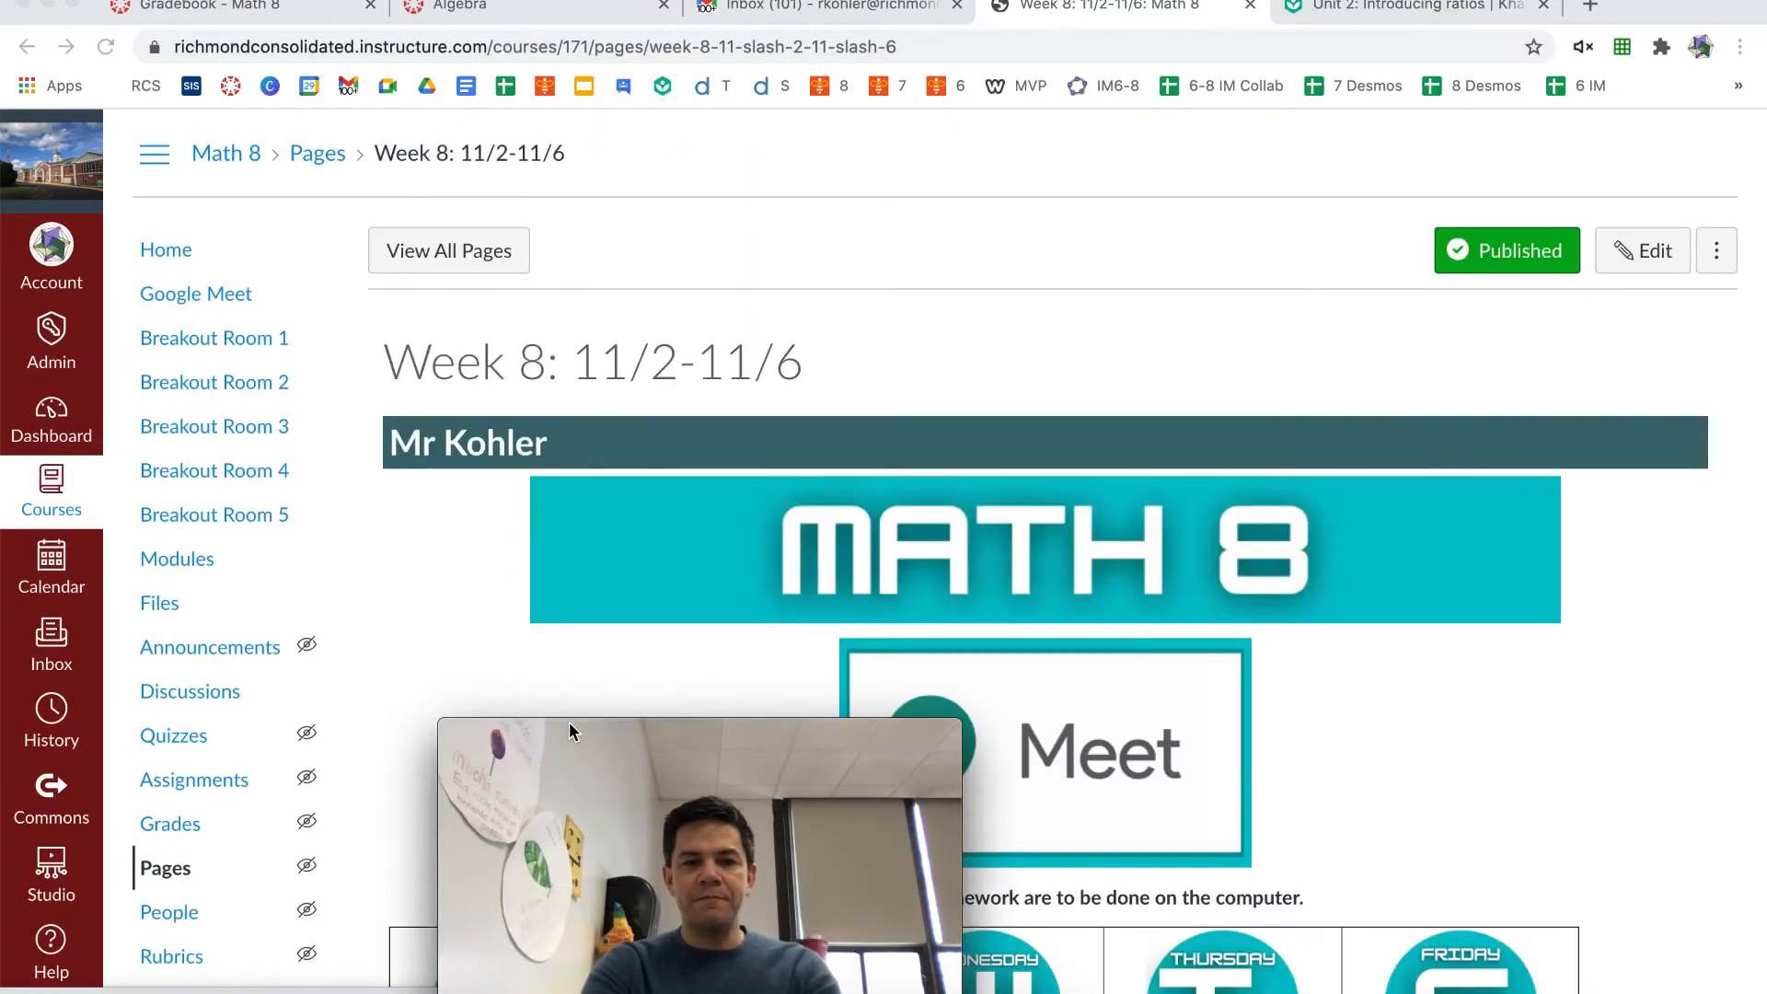
left_click_drag(556, 733, 1350, 731)
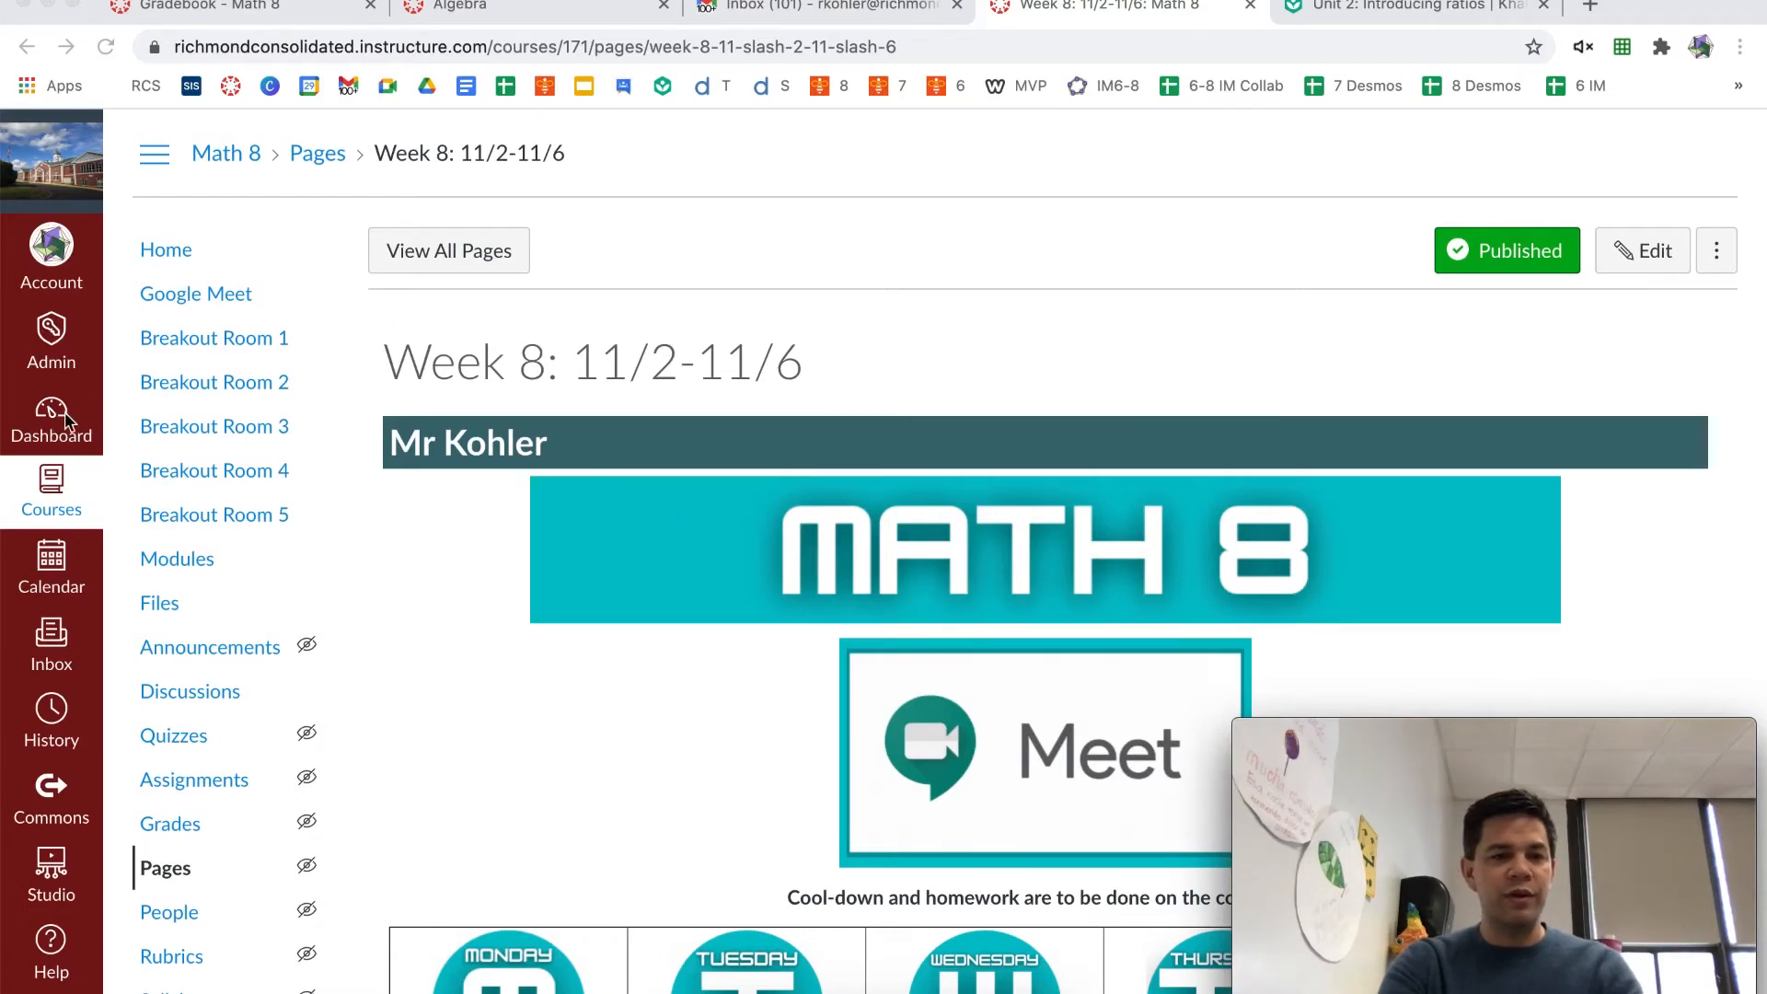
Switch to the Math 7 course and list all its pages sorted by last edit
left_click(40, 429)
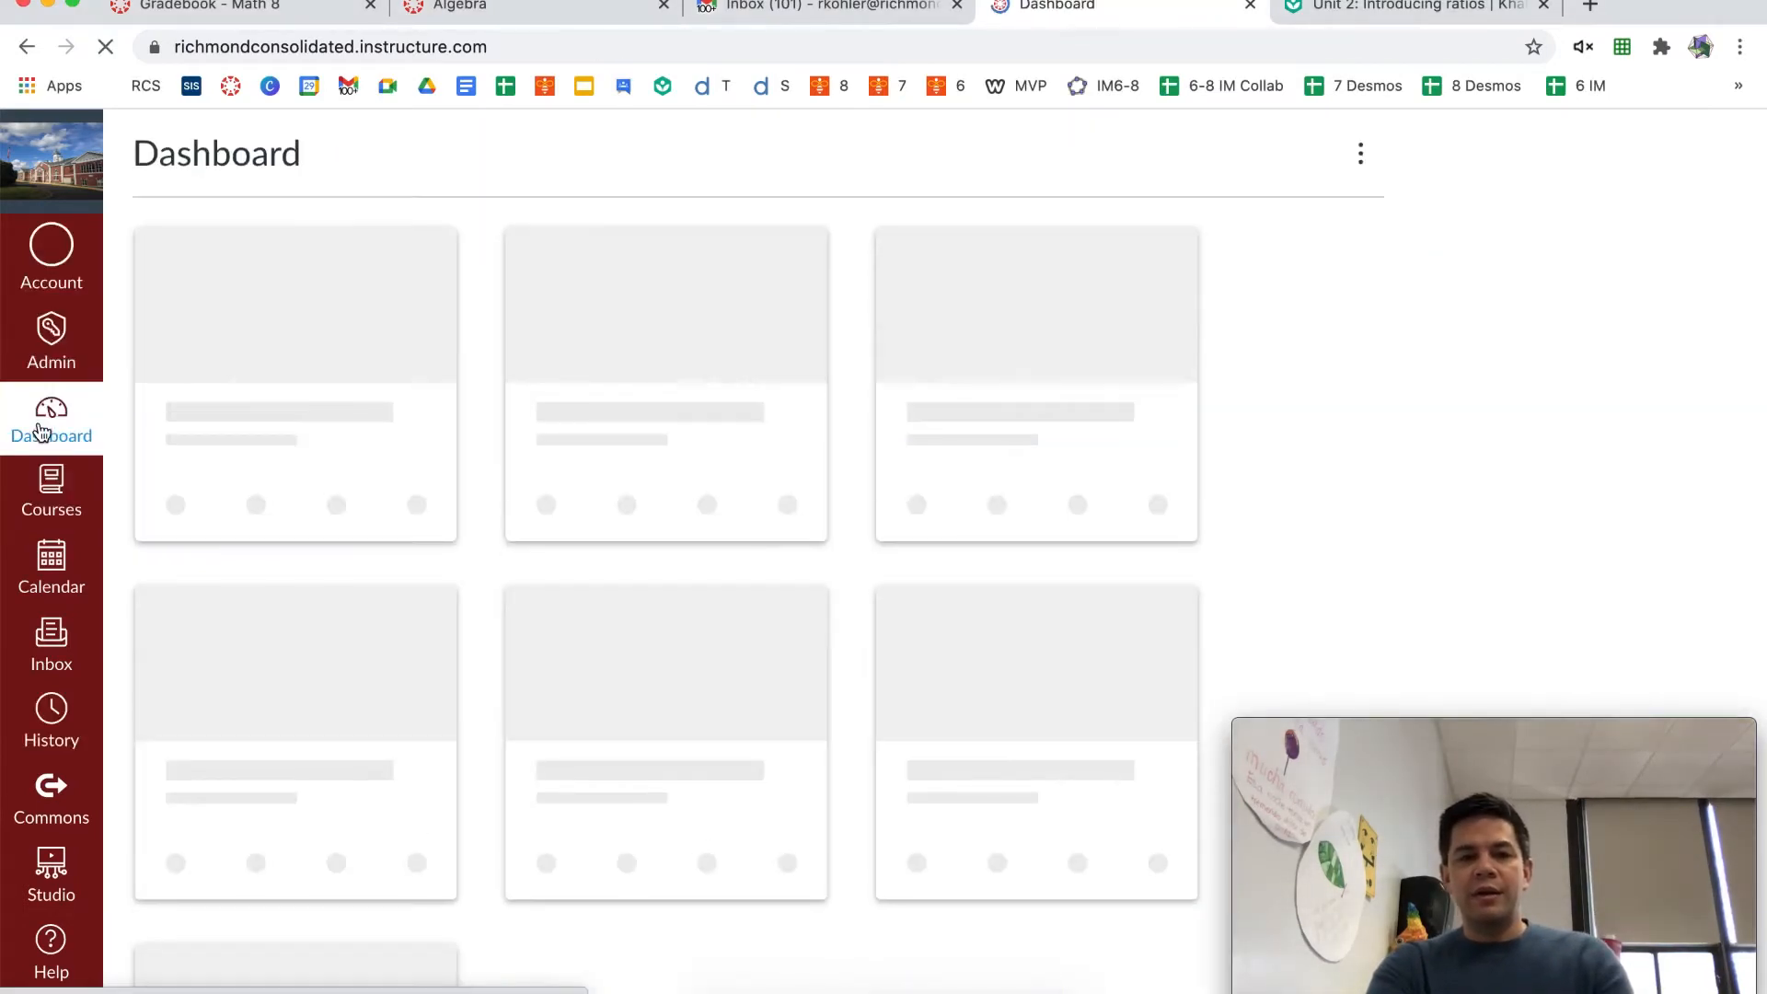
scroll(610, 660, "down", 1)
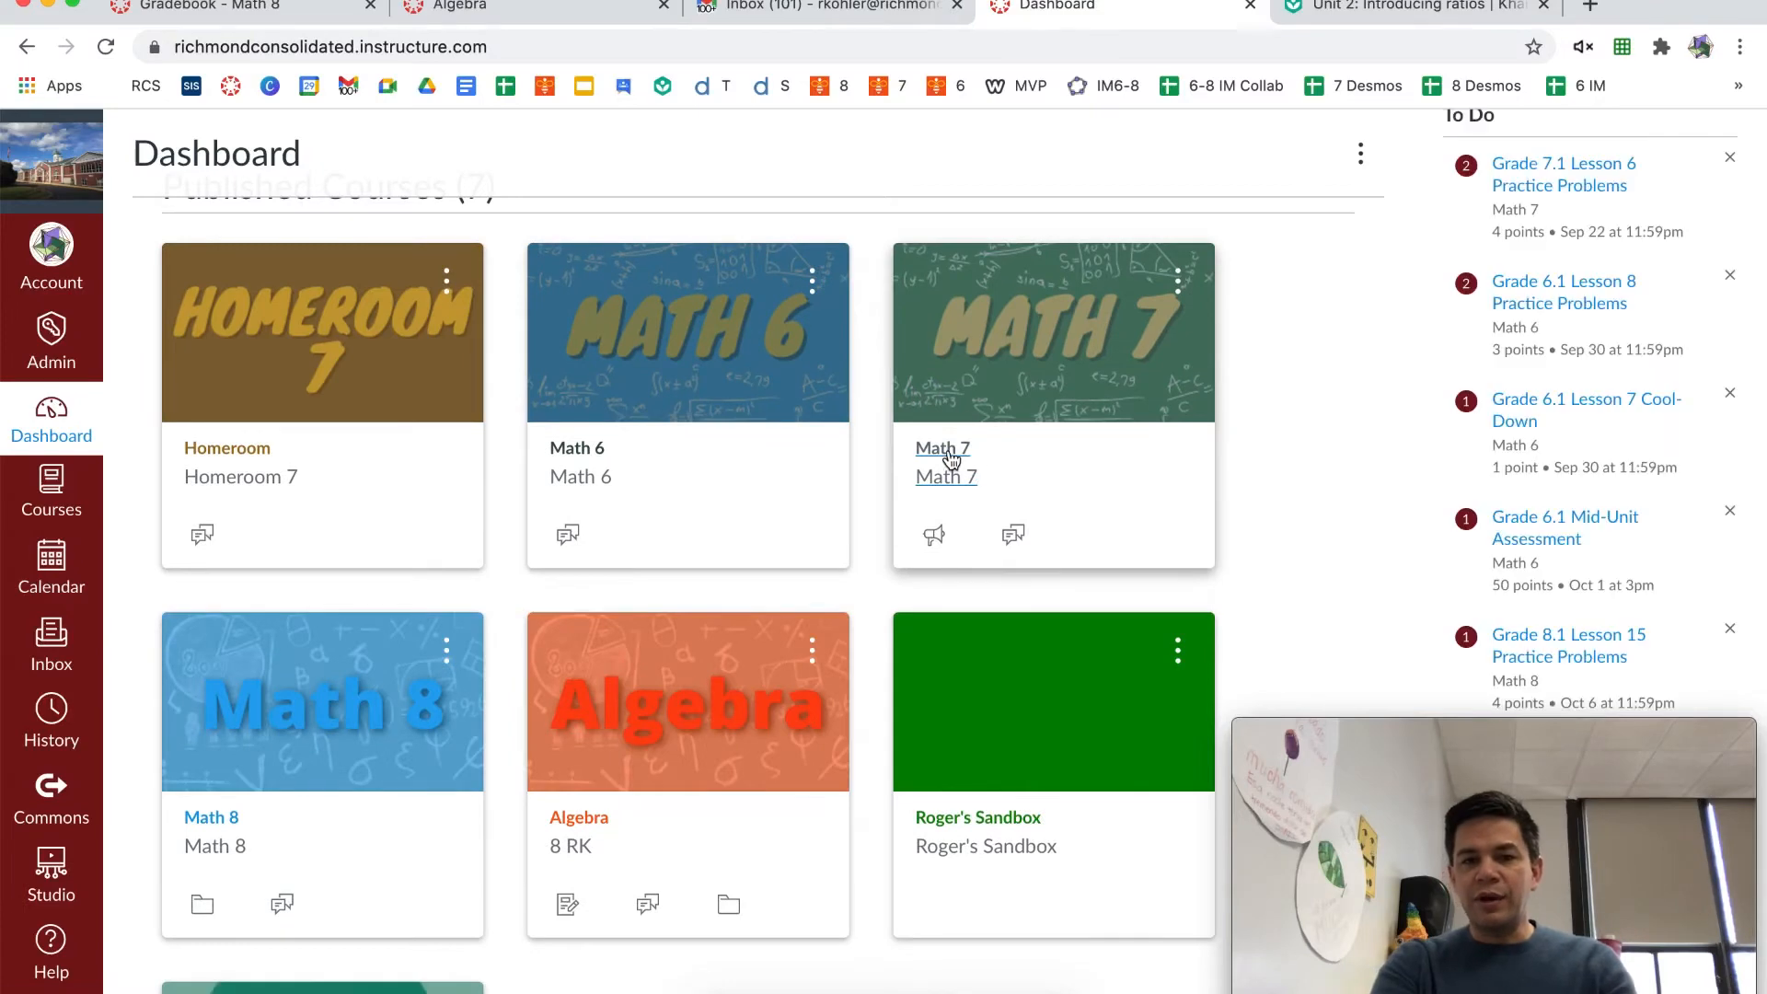
left_click(950, 458)
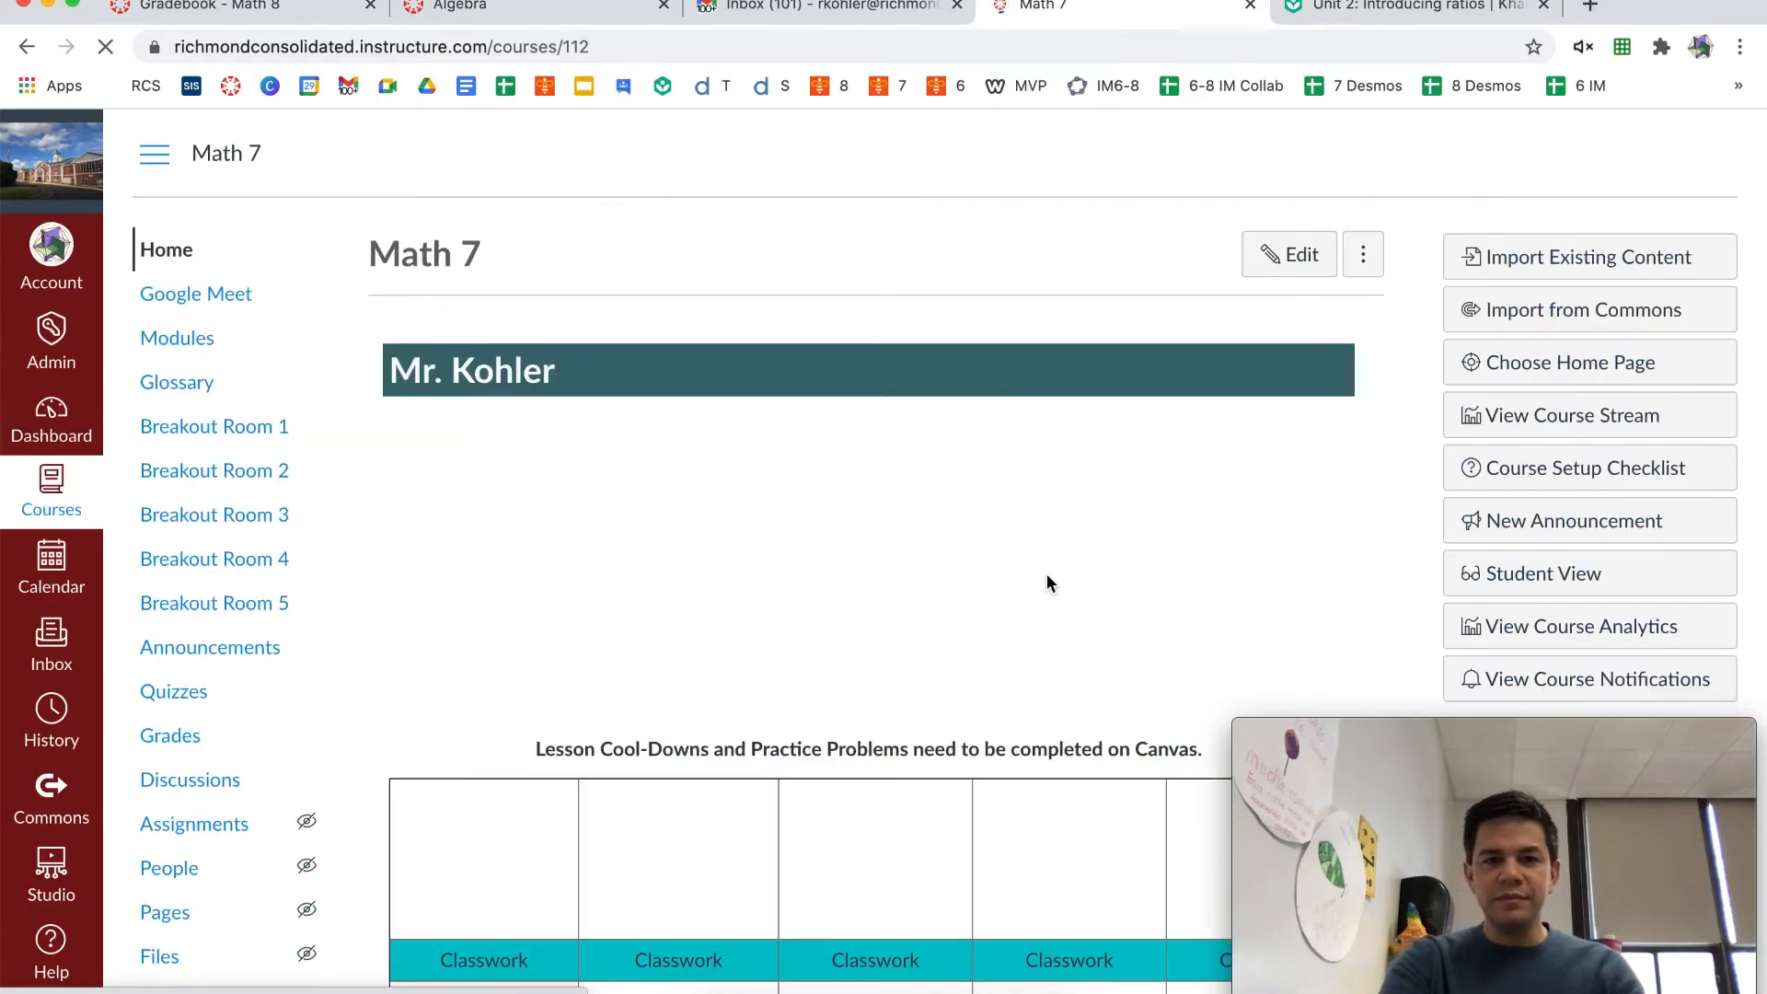
scroll(351, 488, "down", 2)
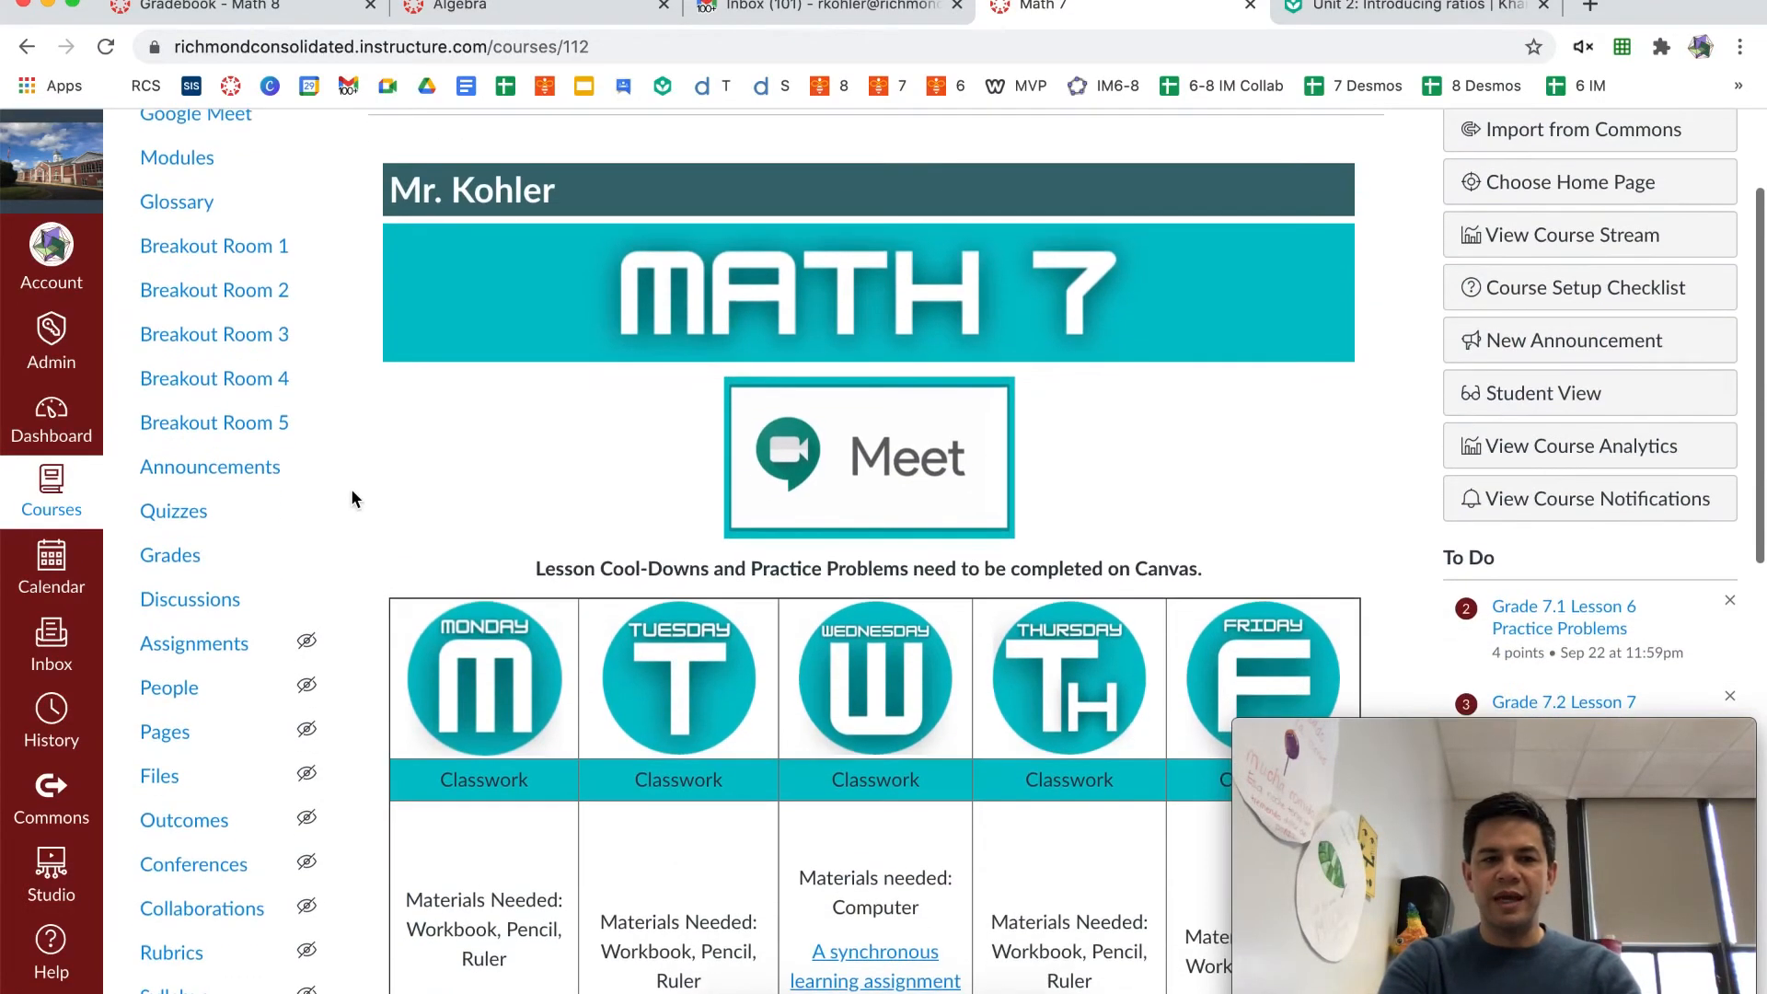
left_click(166, 733)
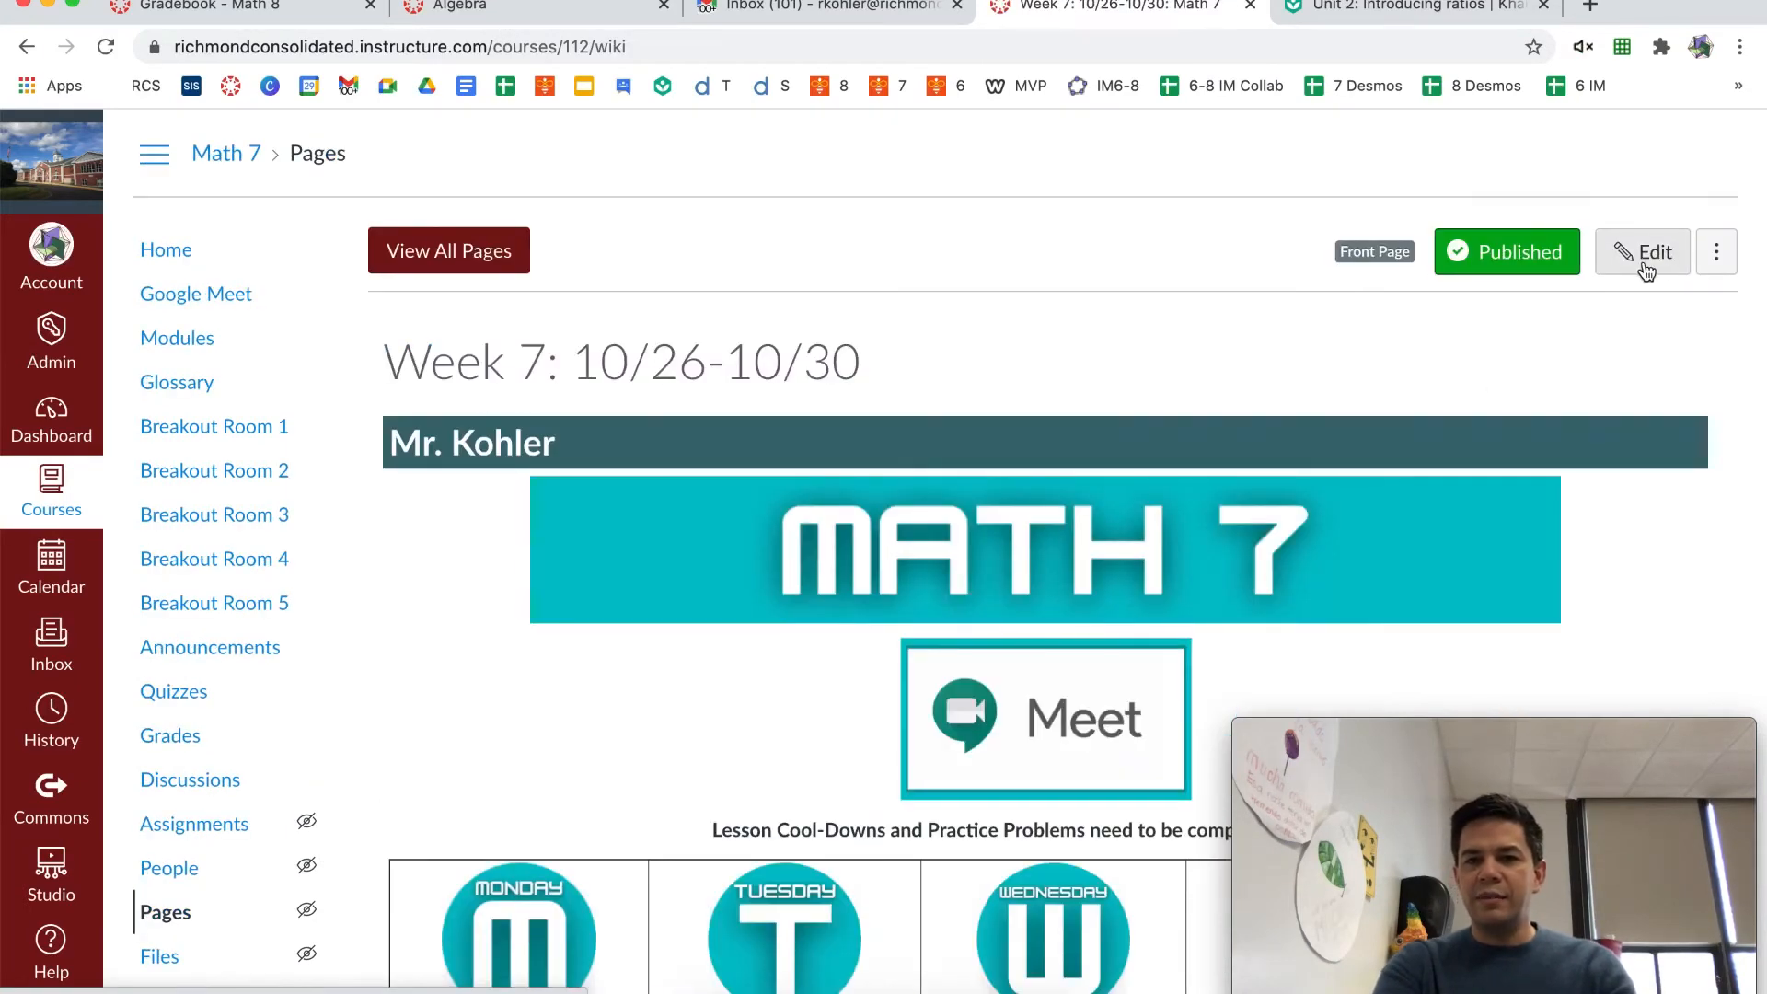
left_click(466, 250)
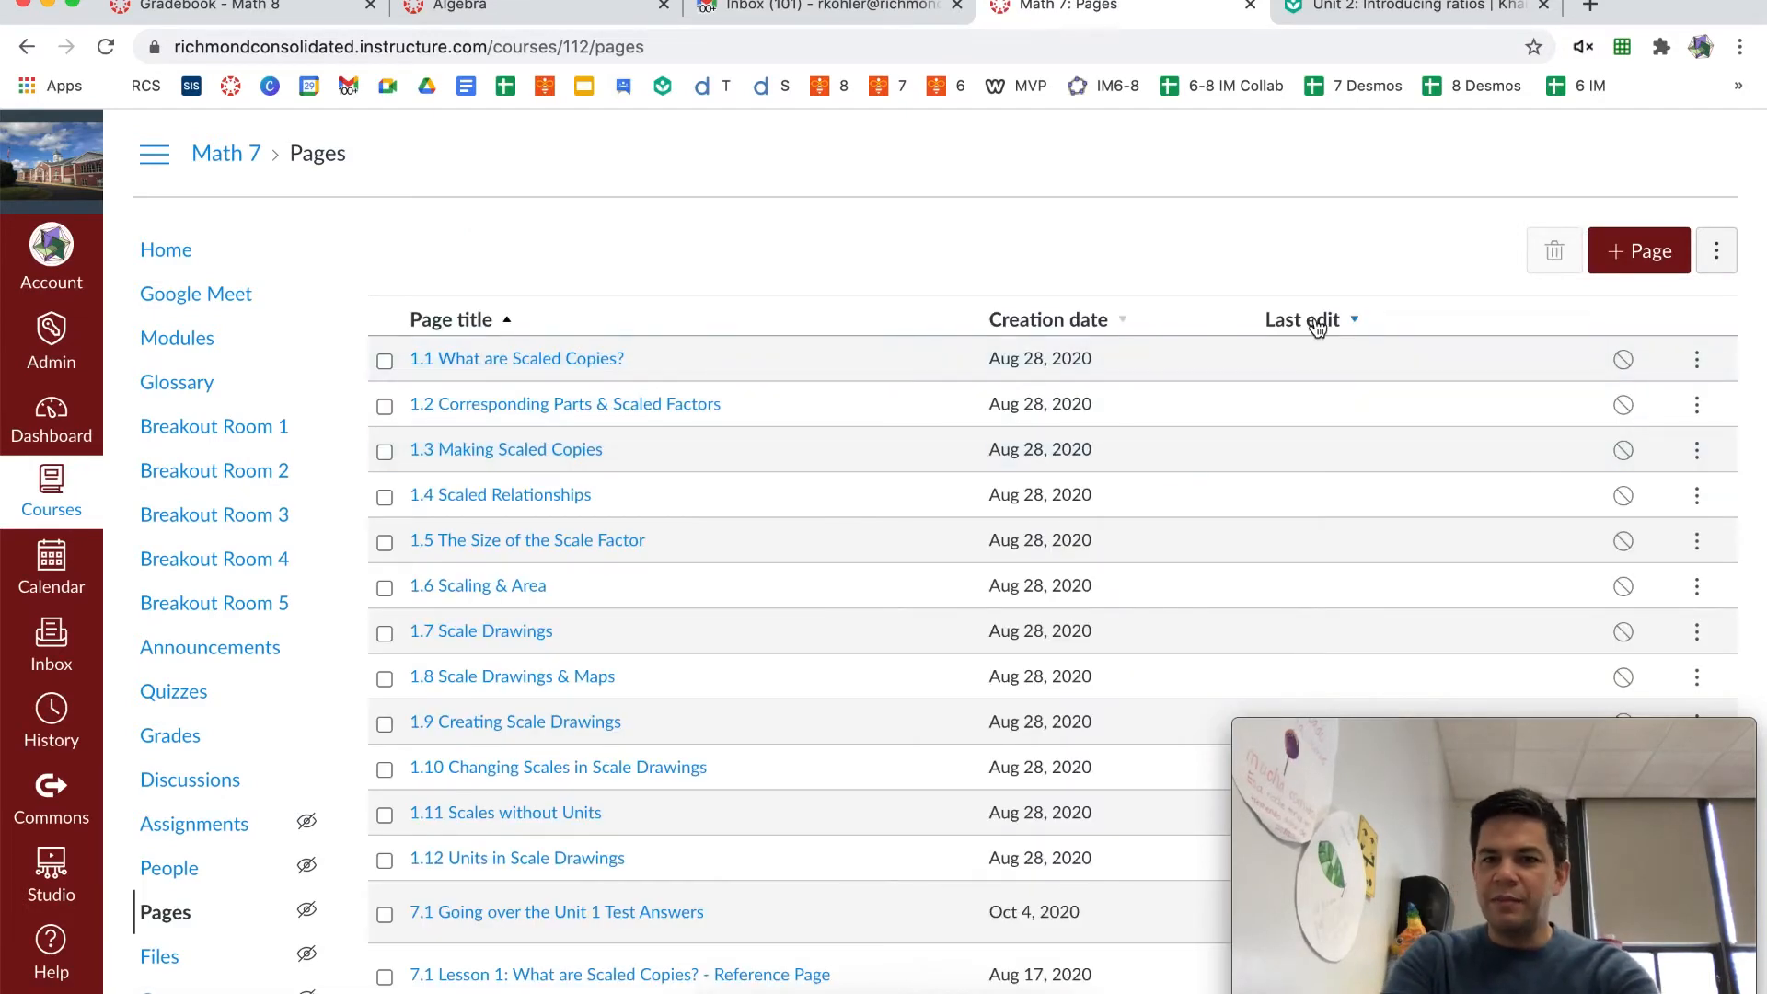
left_click(1316, 322)
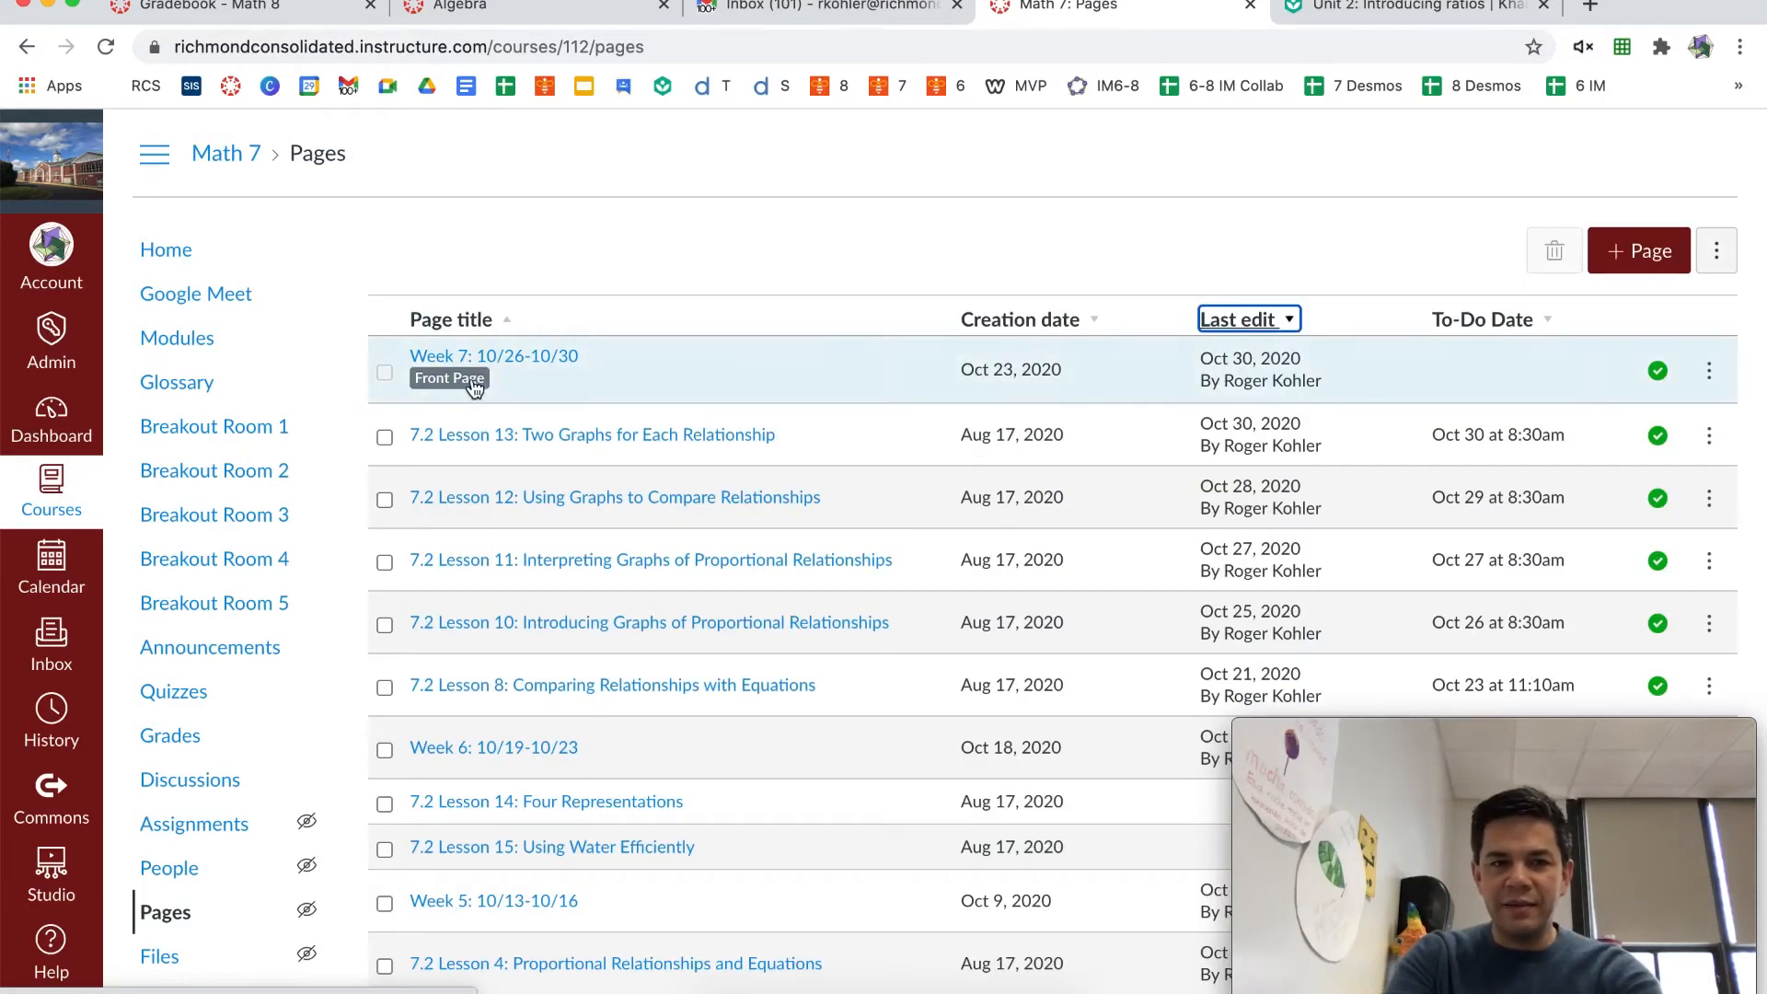
Duplicate the Week 7: 10/26-10/30 page in Math 7 and publish the copy
left_click(1709, 375)
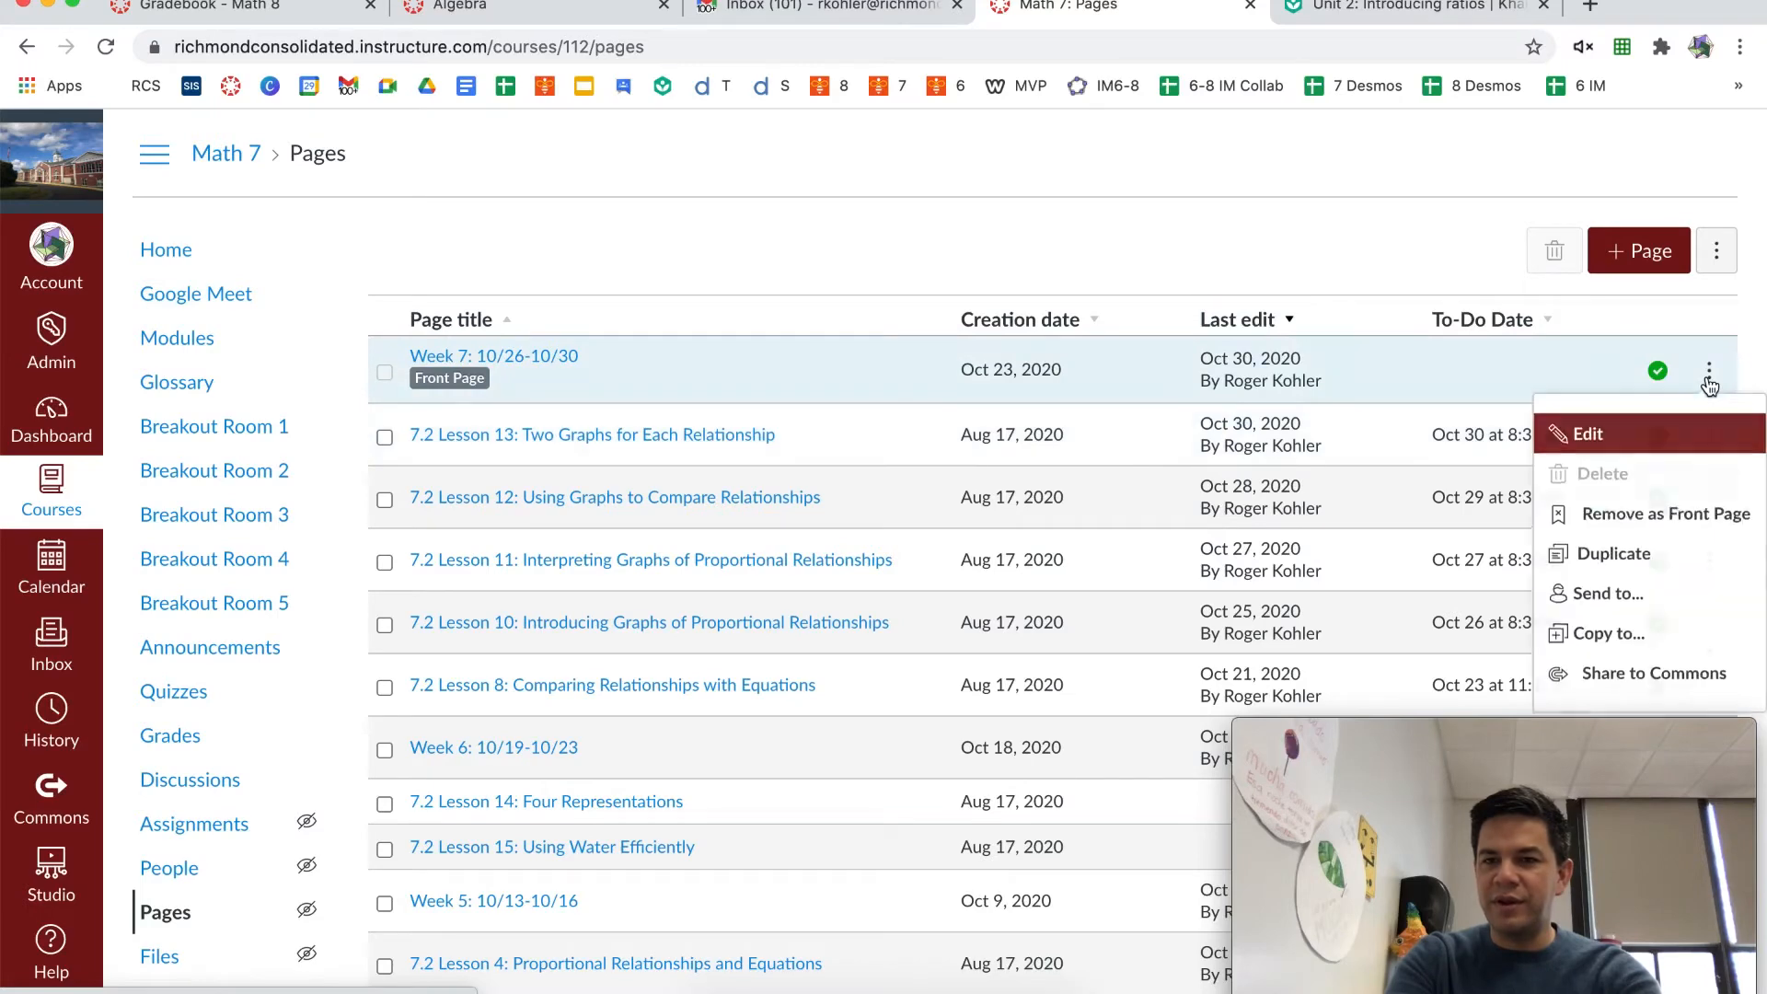
left_click(1605, 550)
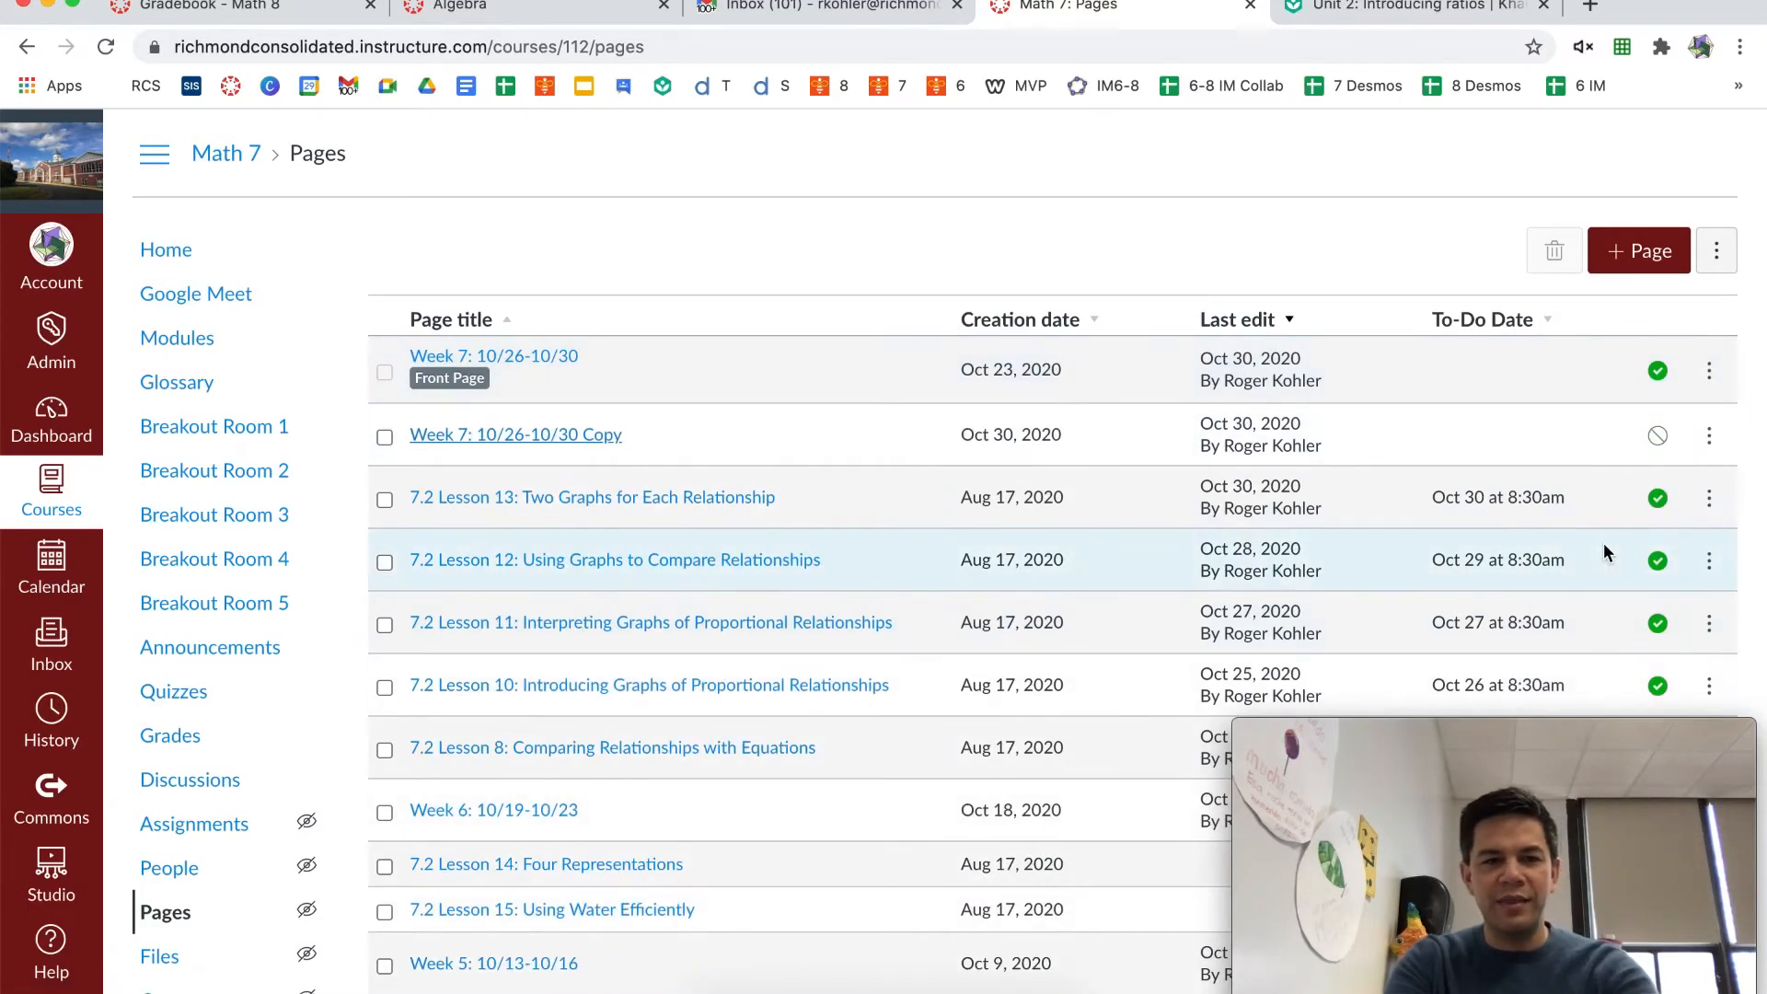
left_click(1658, 438)
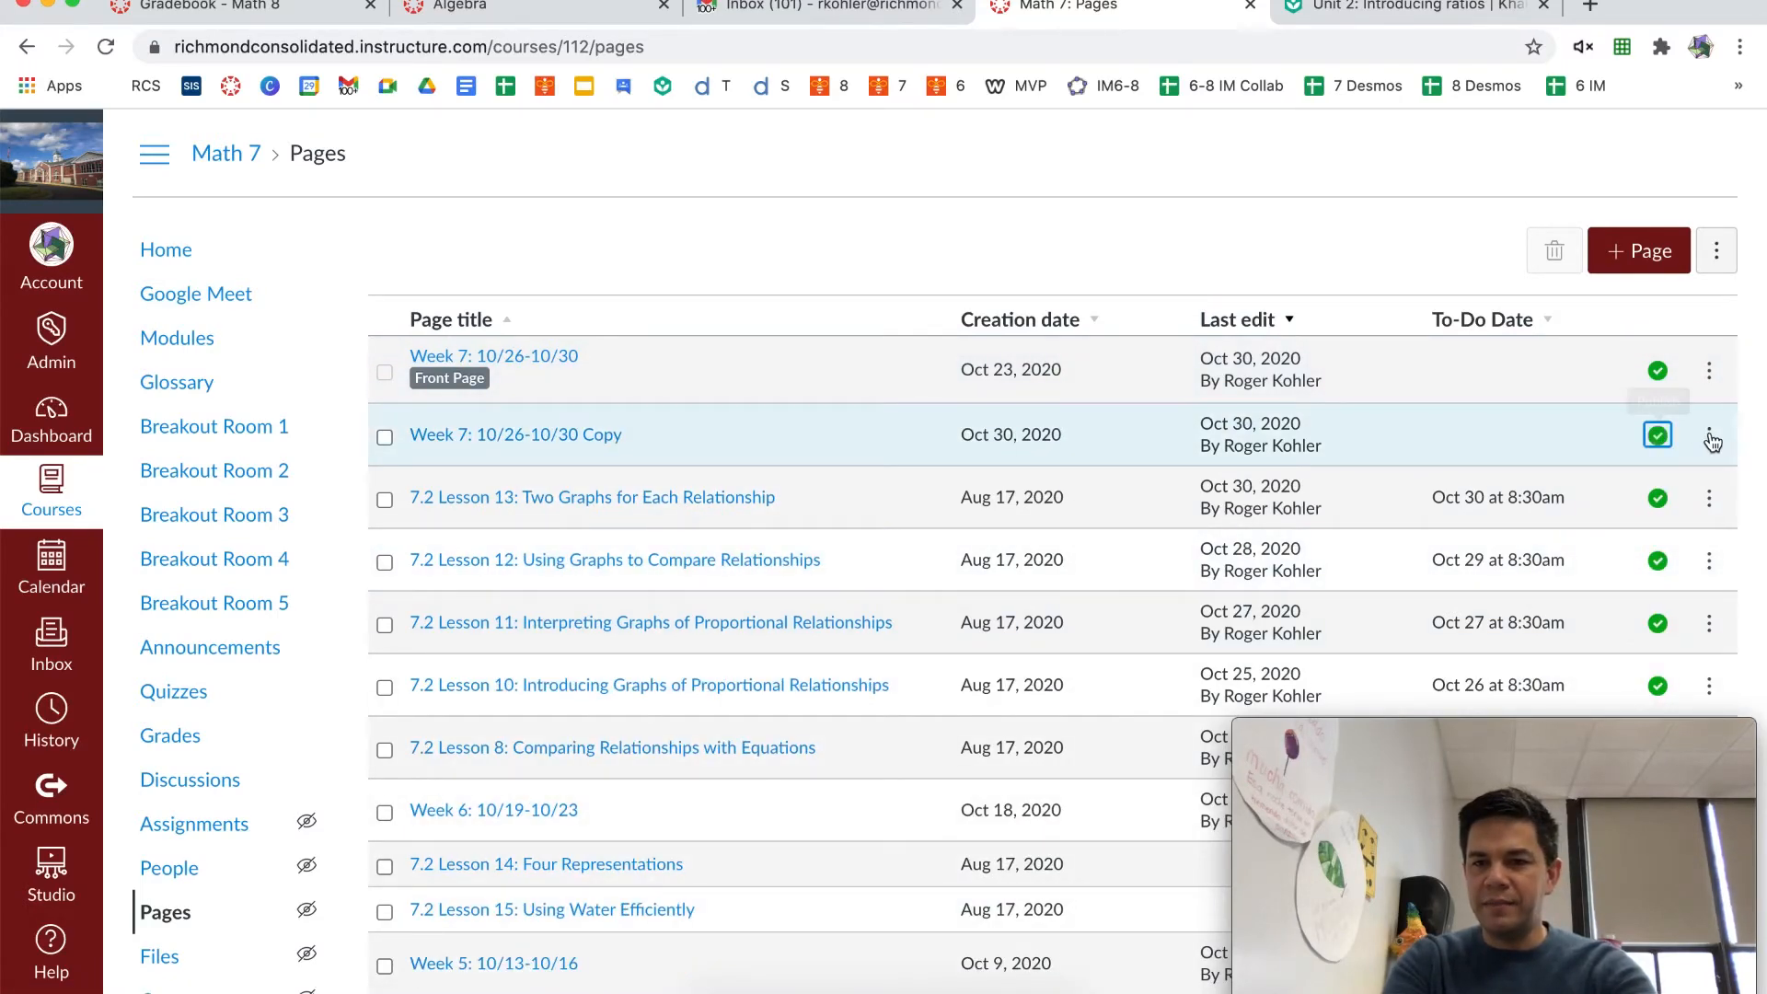
Rename the copied Math 7 page as Week 8: 11/2-11/6
left_click(1709, 436)
left_click(1601, 502)
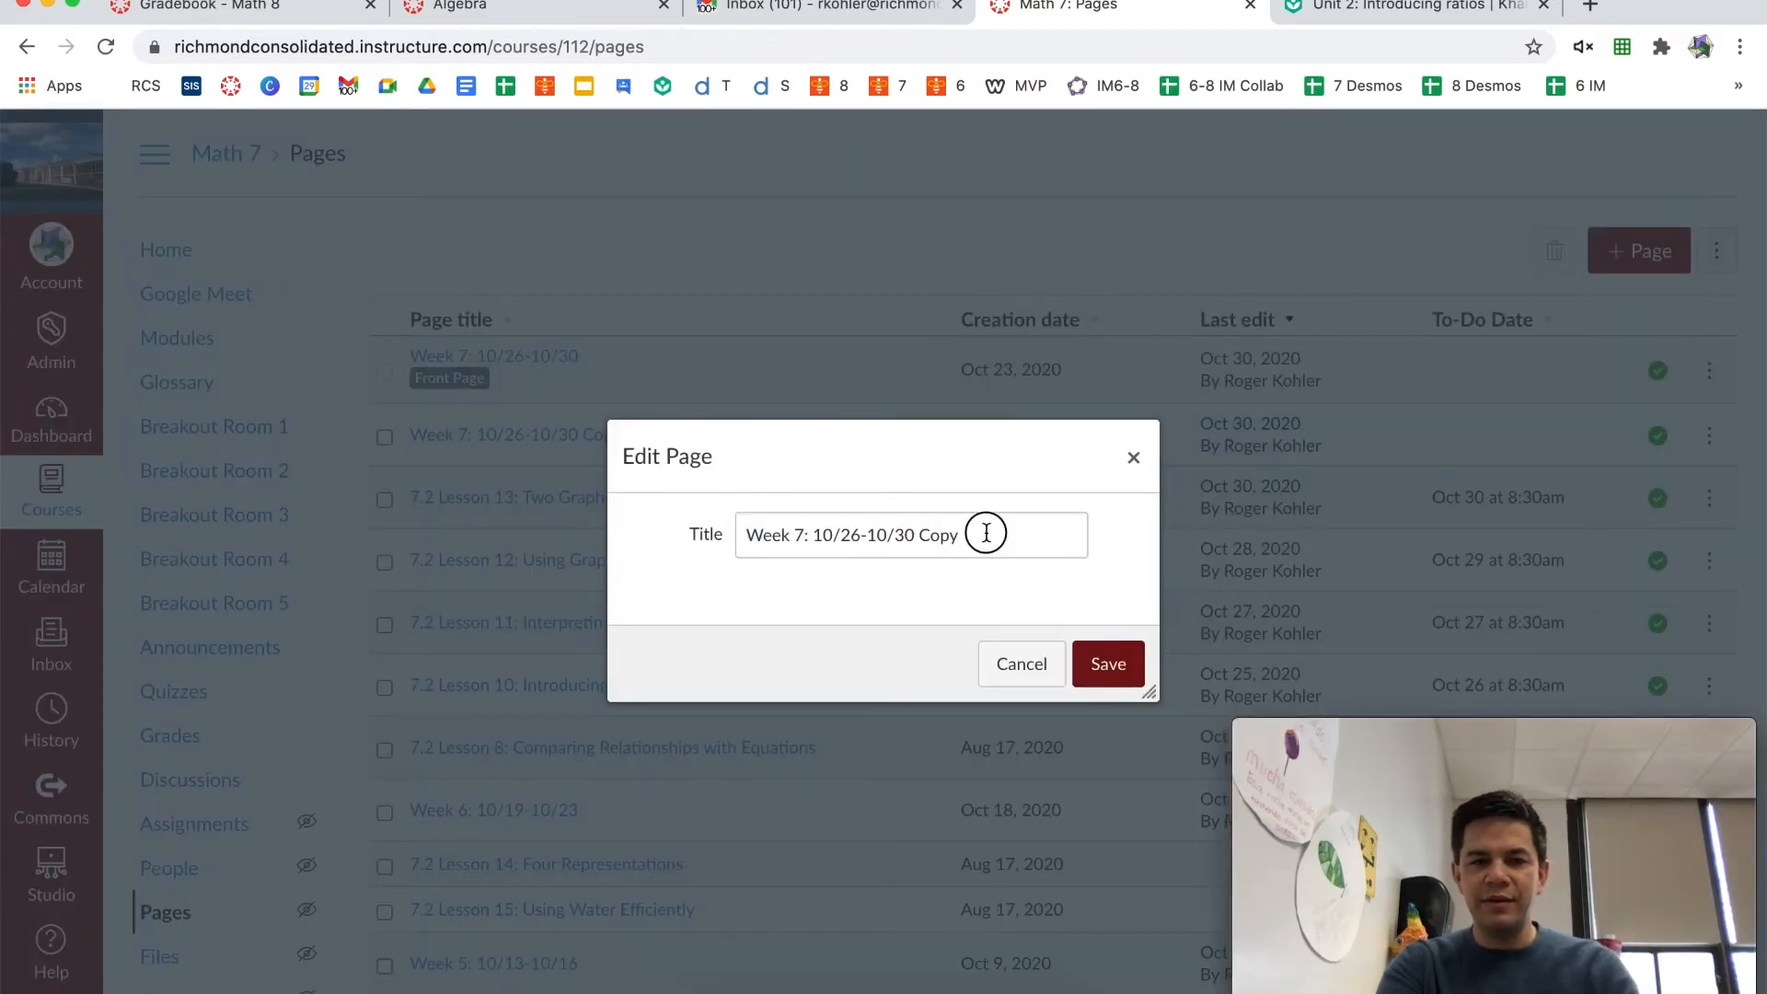
left_click_drag(985, 533, 797, 538)
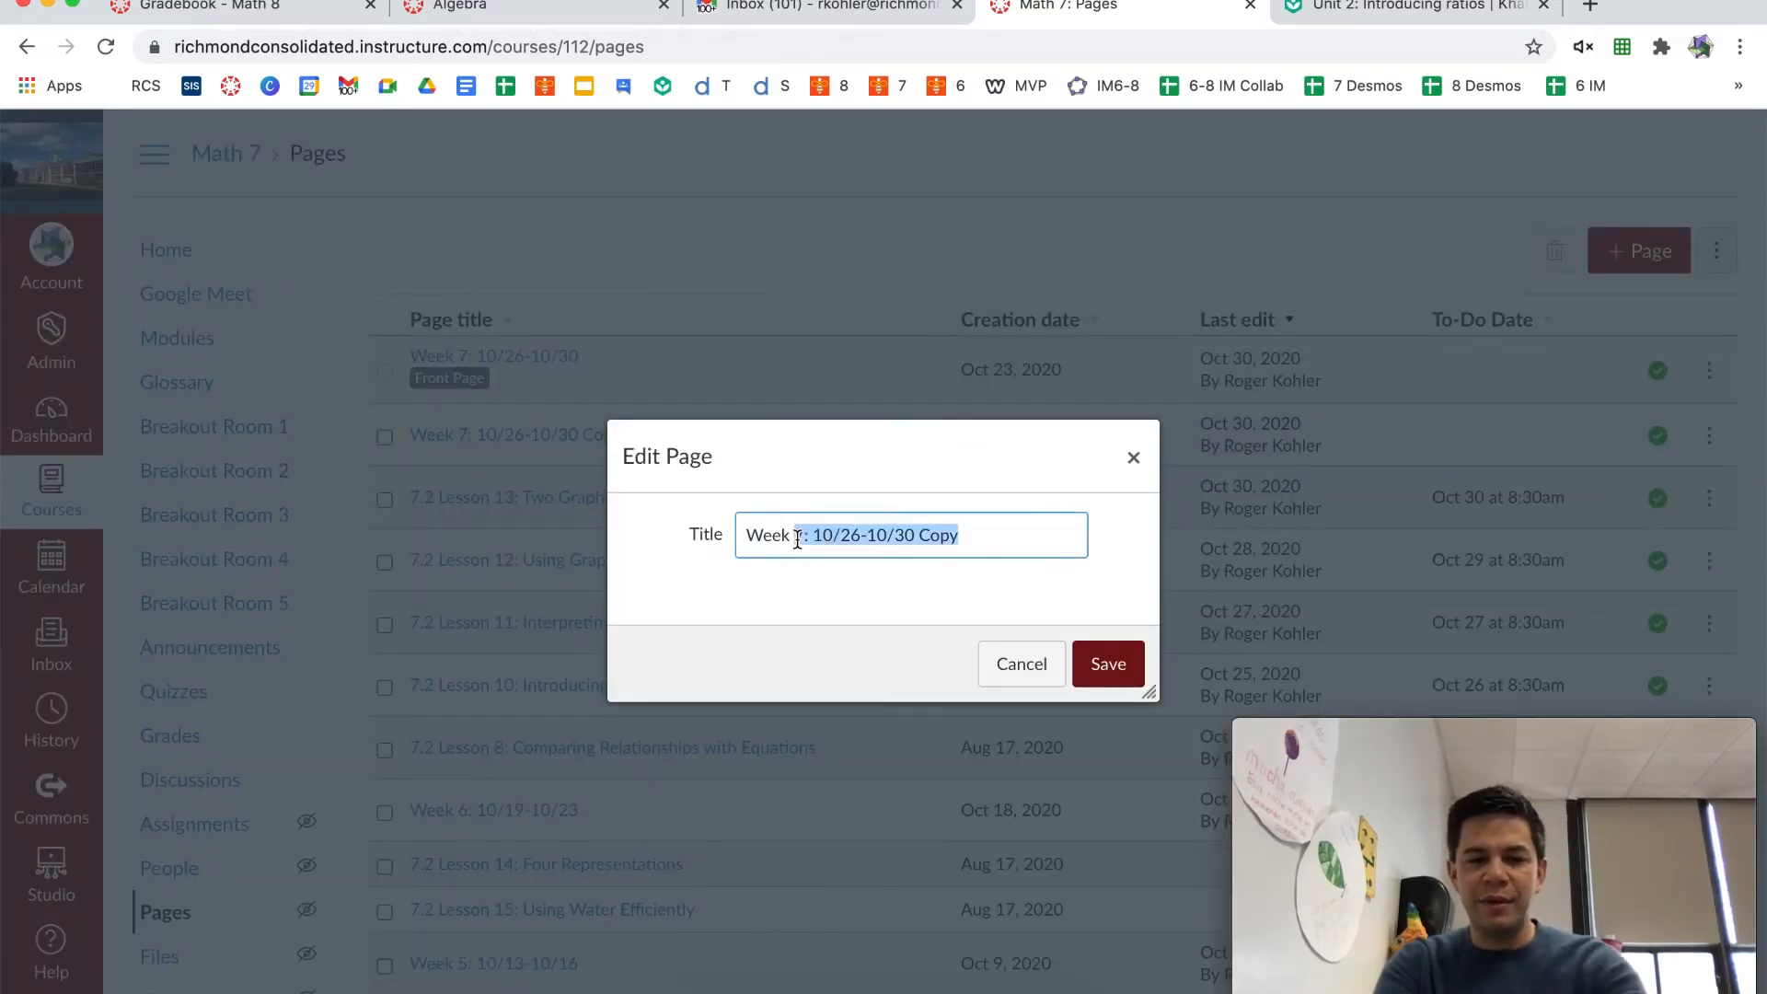
type("8")
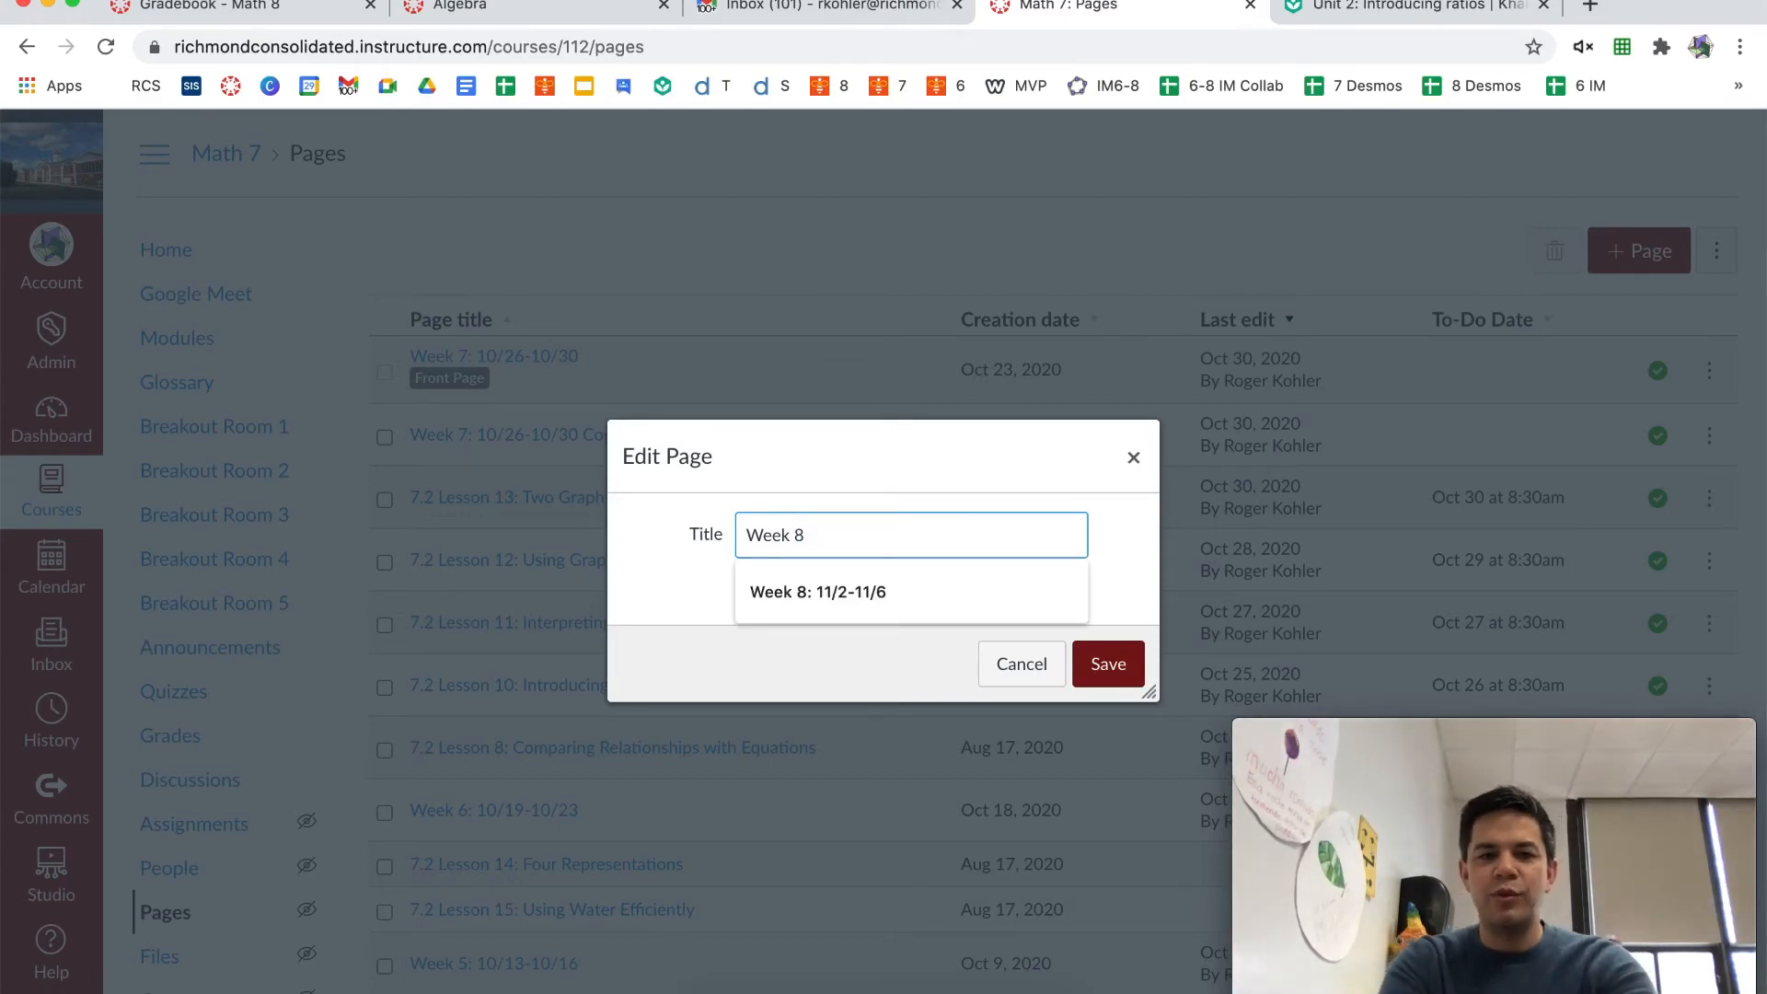
left_click(813, 589)
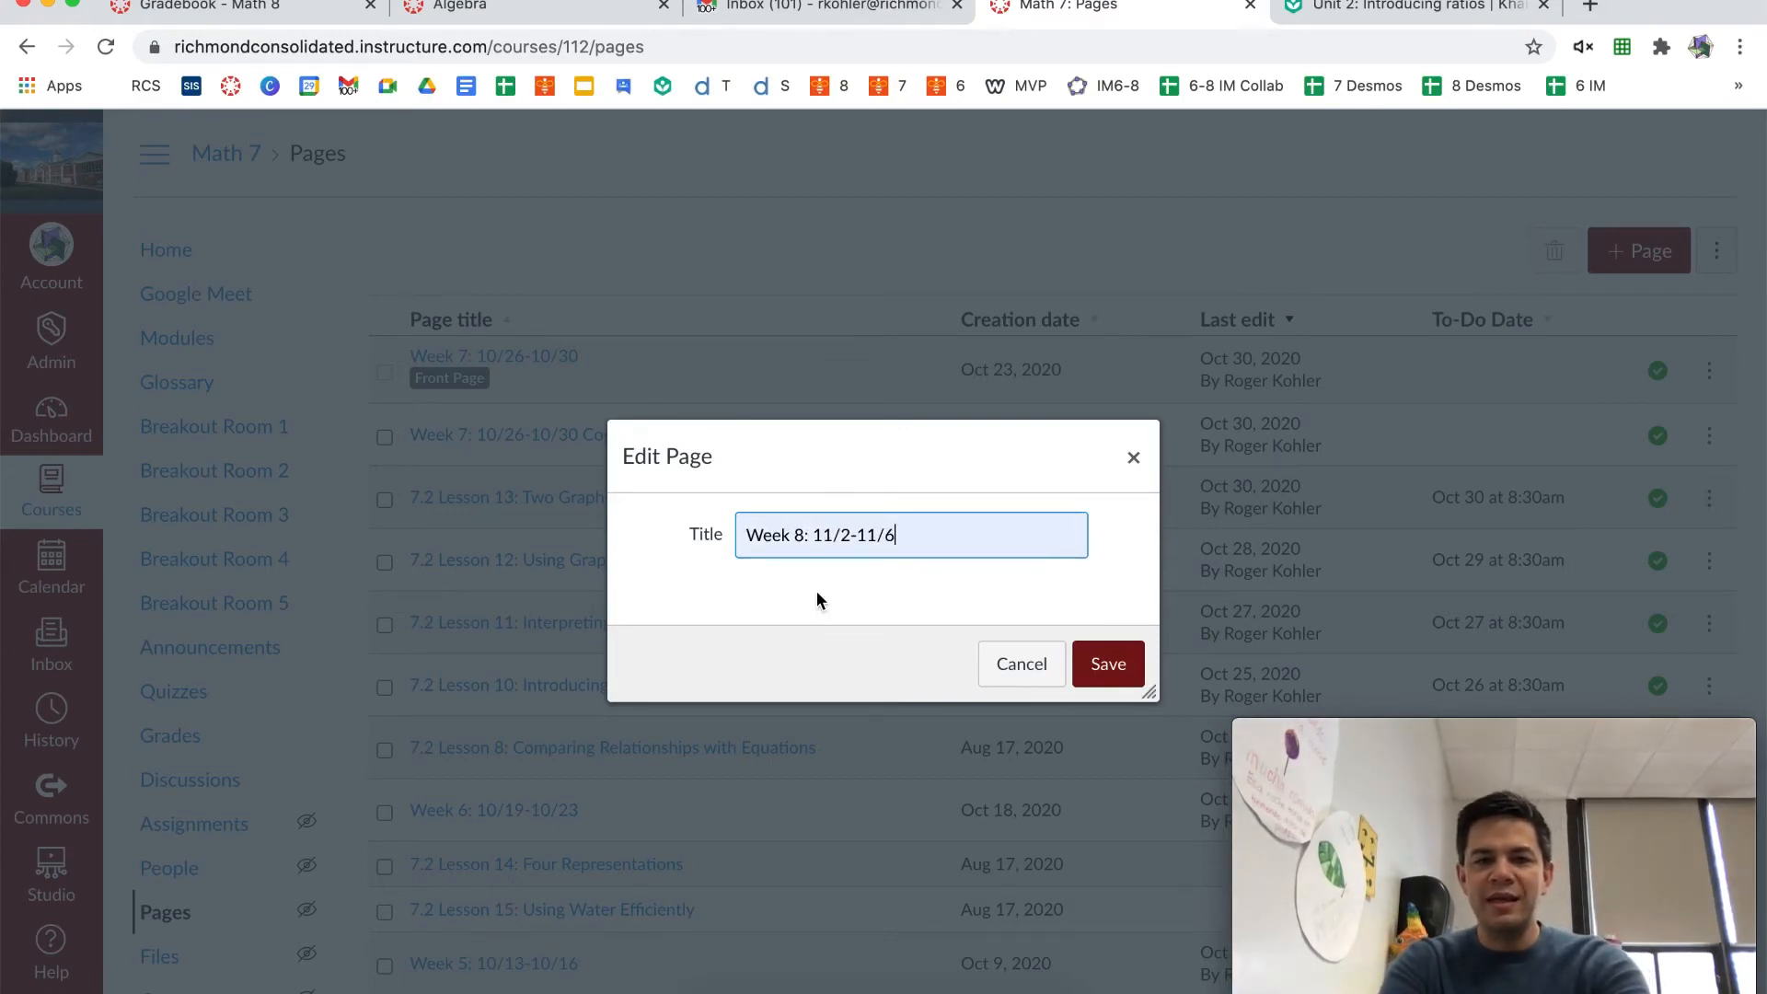
left_click(1112, 664)
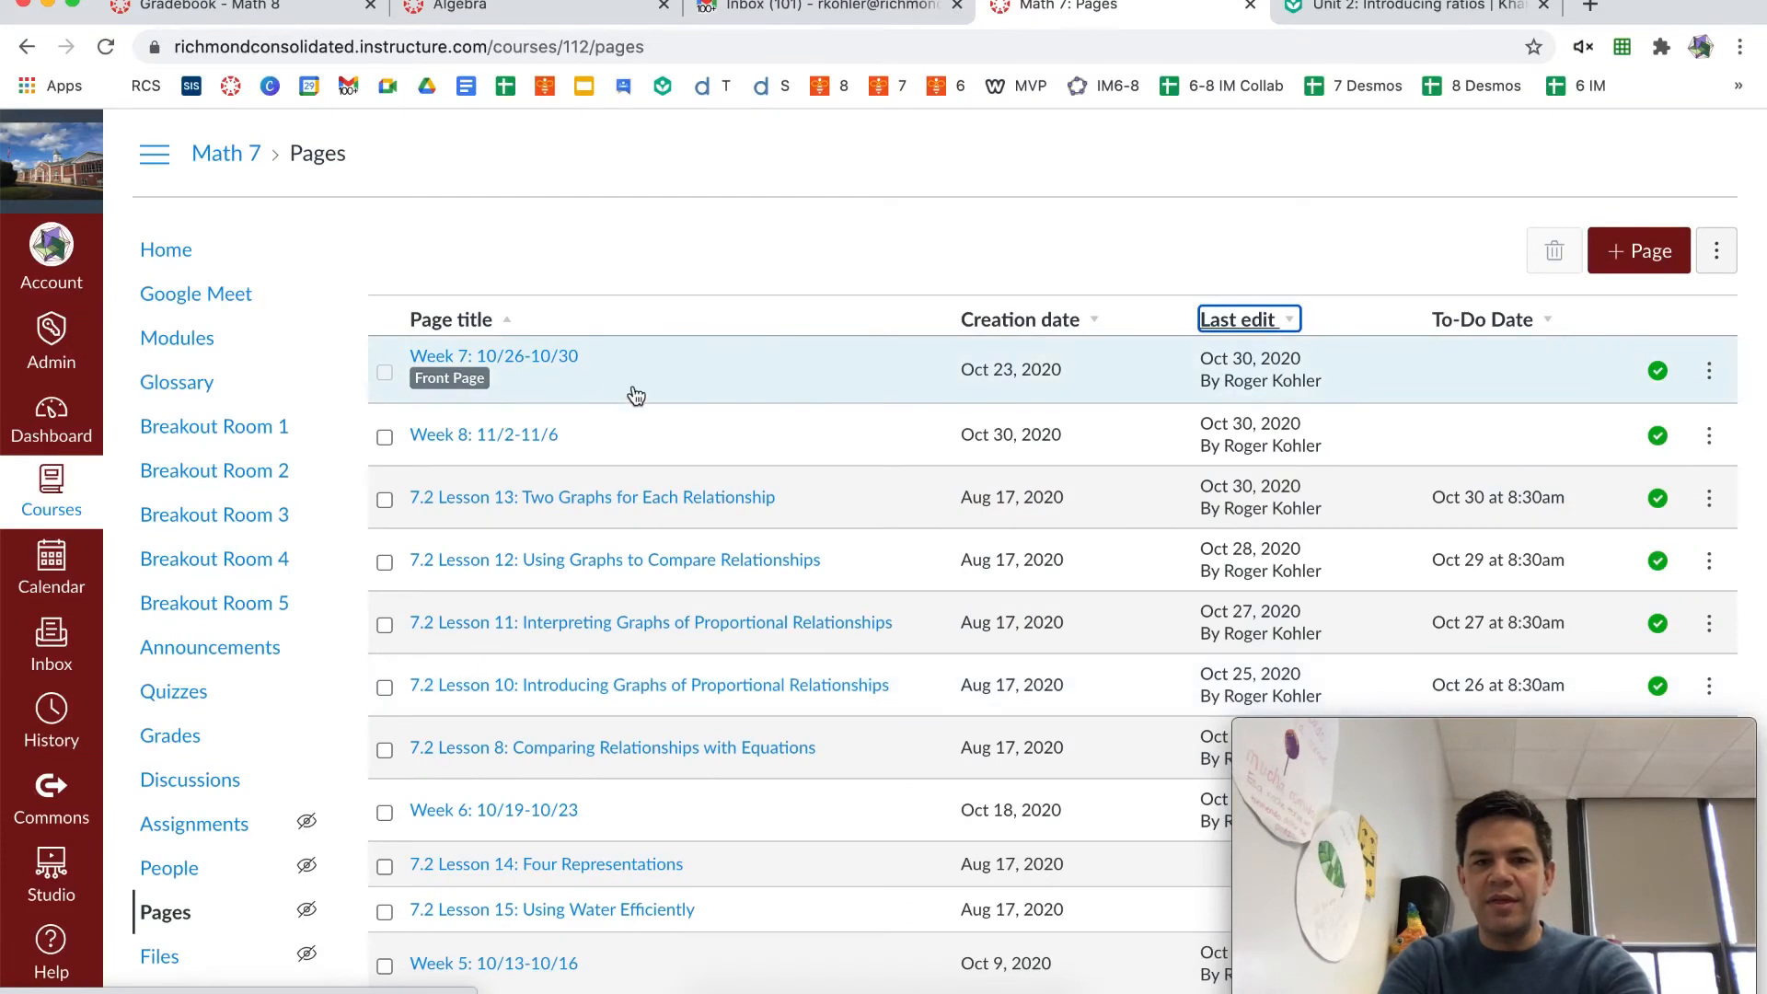
Copy the web address of Math 7's Week 7: 10/26-10/30 page and return to the page list
left_click(557, 359)
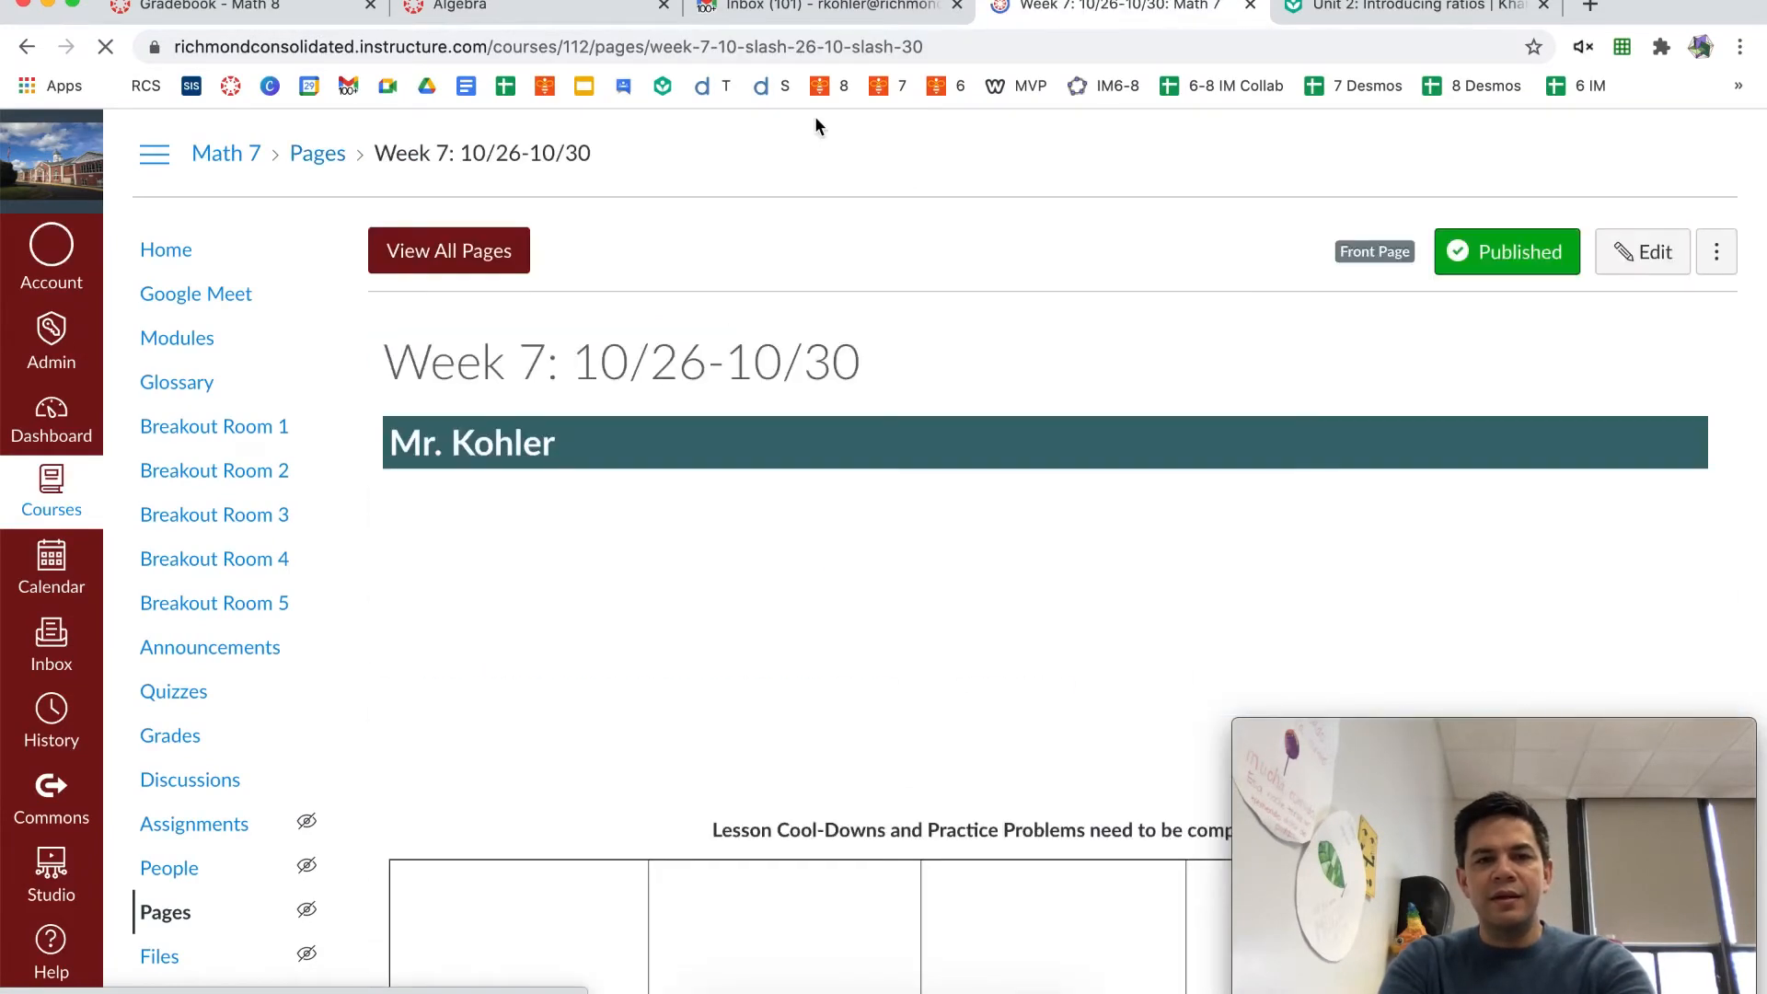
left_click(826, 46)
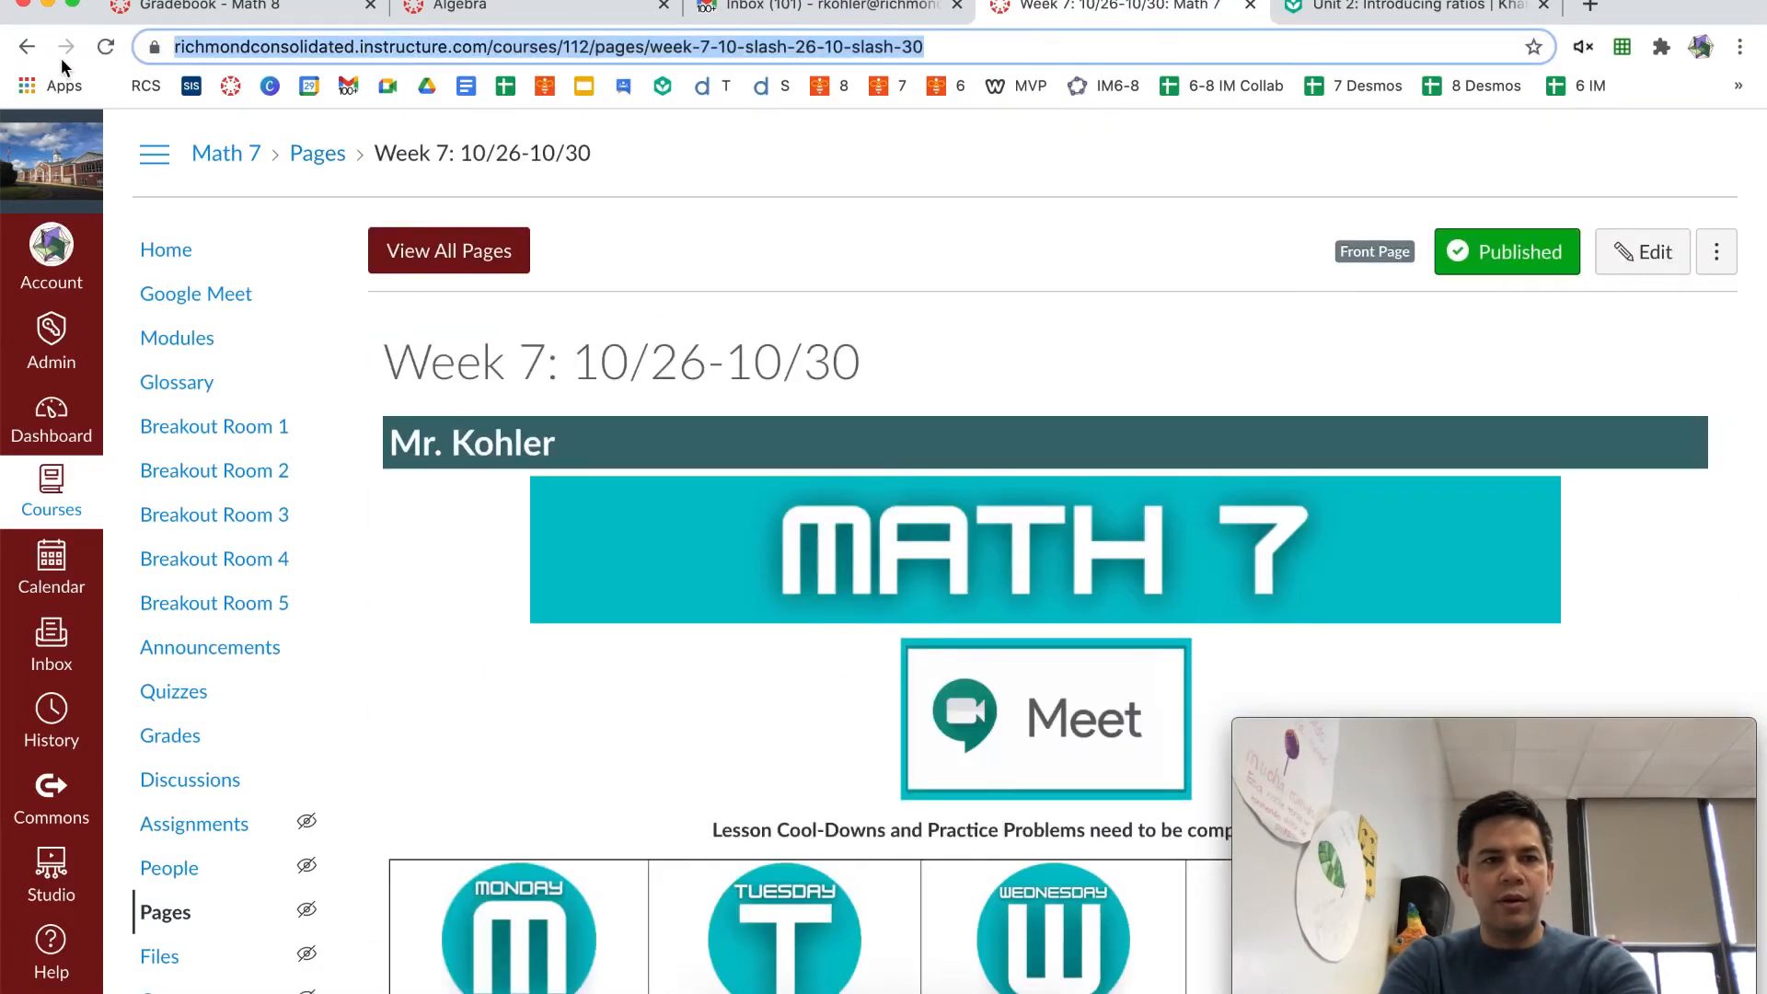
left_click(27, 46)
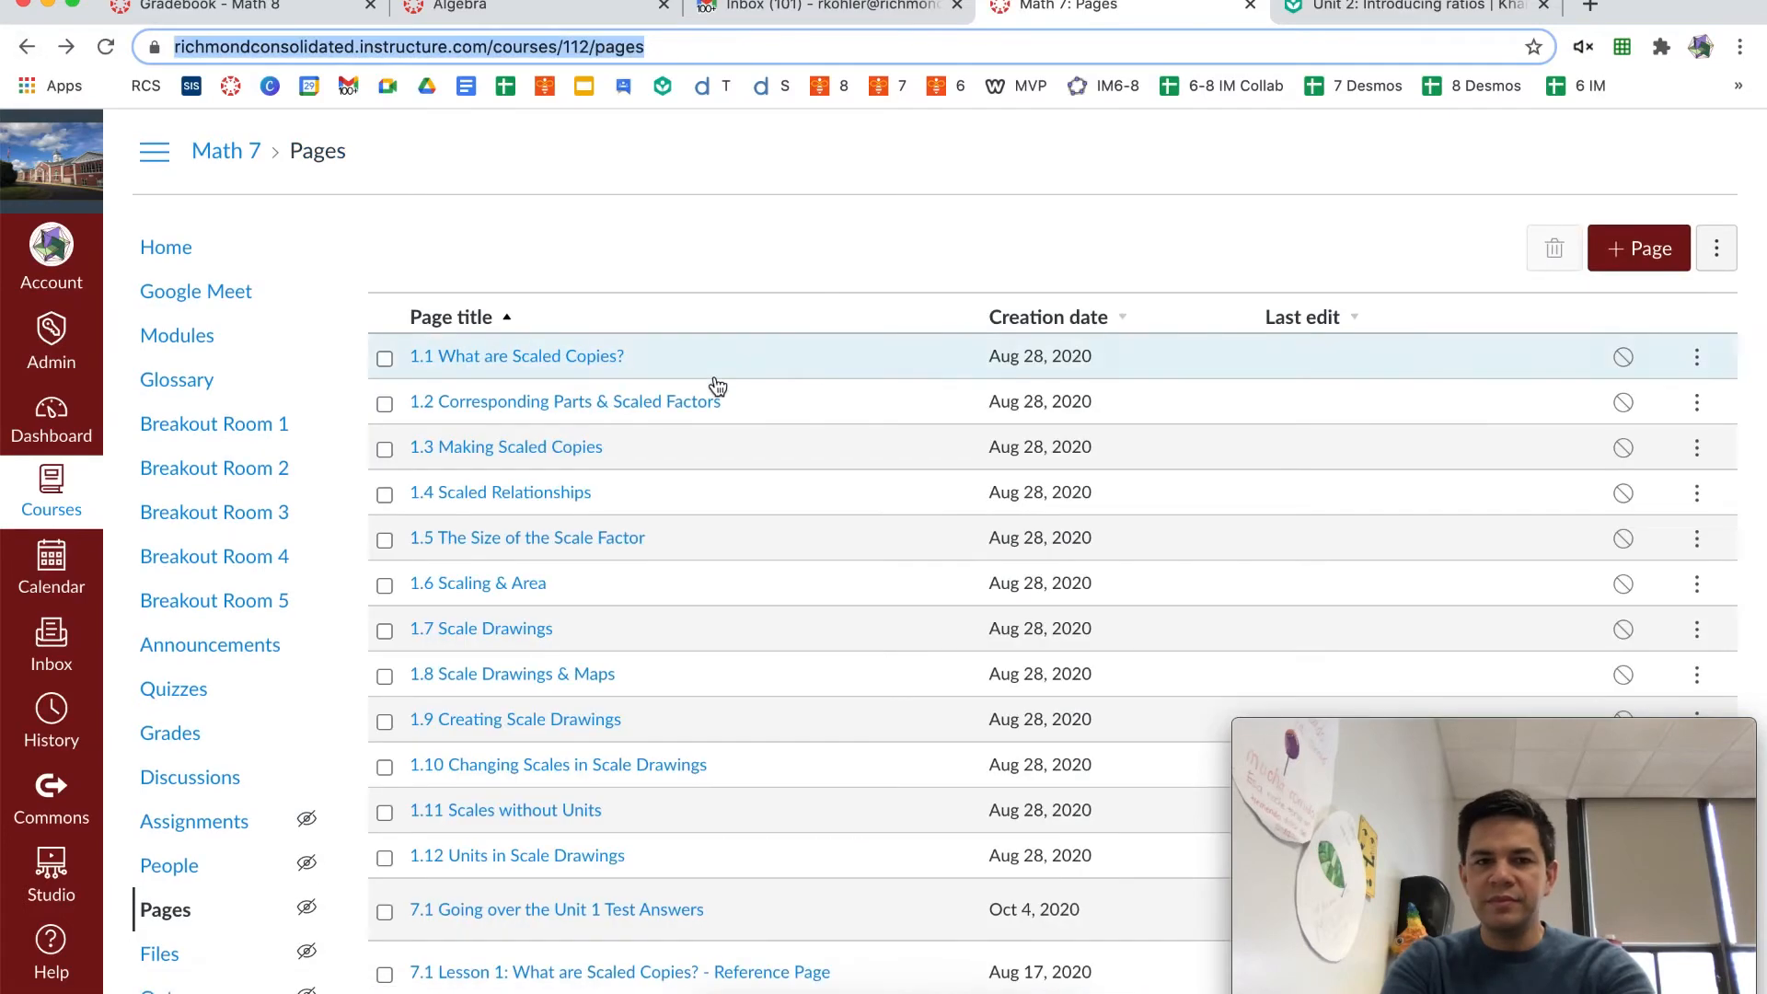
Sort the Math 7 pages by last edit and open the Week 8: 11/2-11/6 page for editing
left_click(1333, 316)
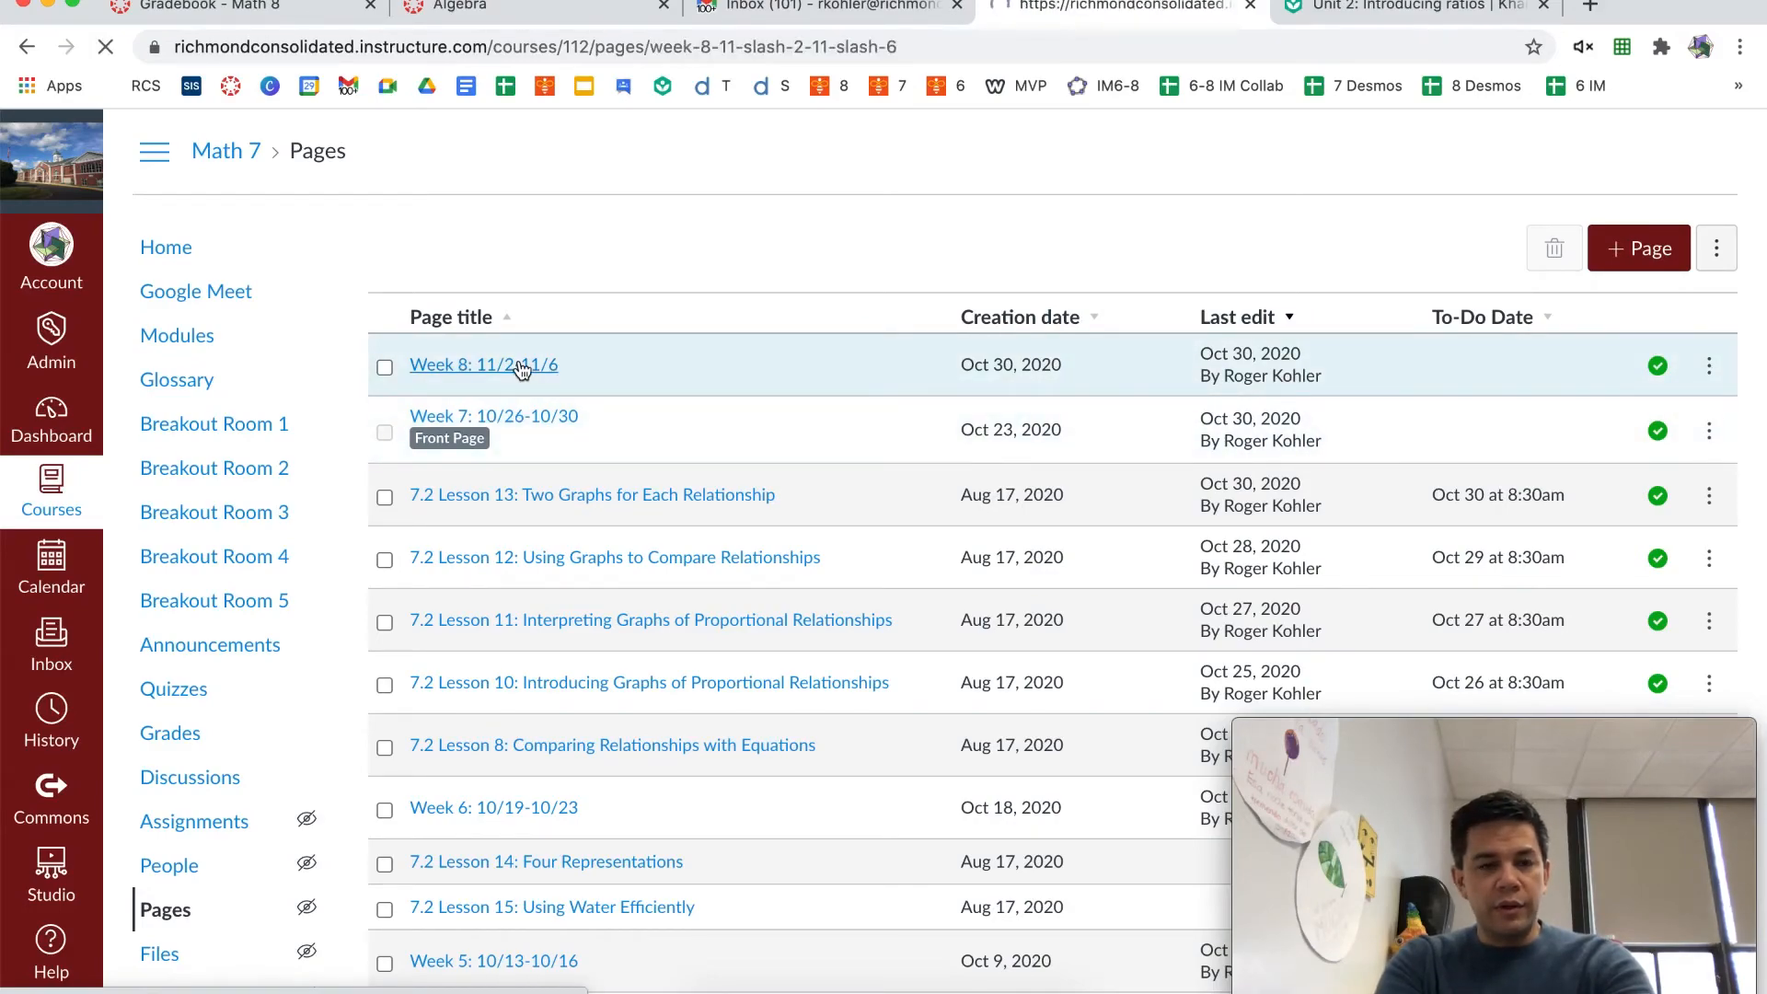
scroll(761, 630, "down", 2)
scroll(761, 630, "down", 12)
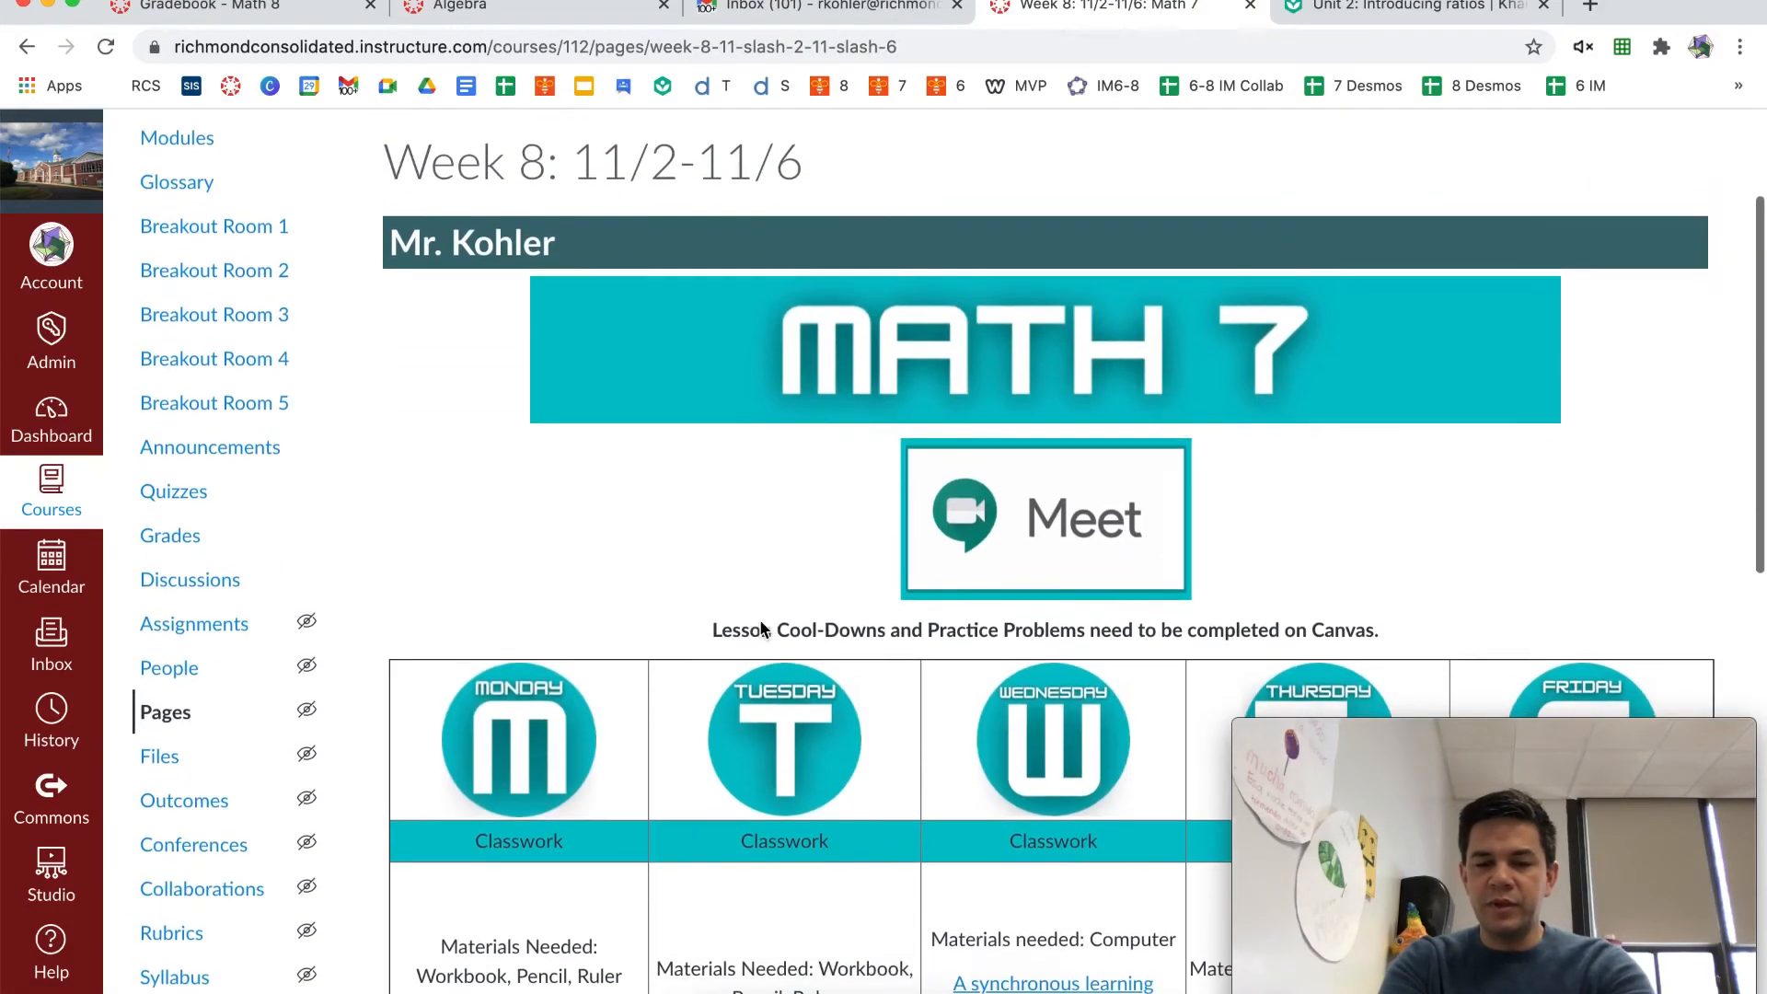
scroll(761, 630, "up", 14)
scroll(1058, 313, "down", 1)
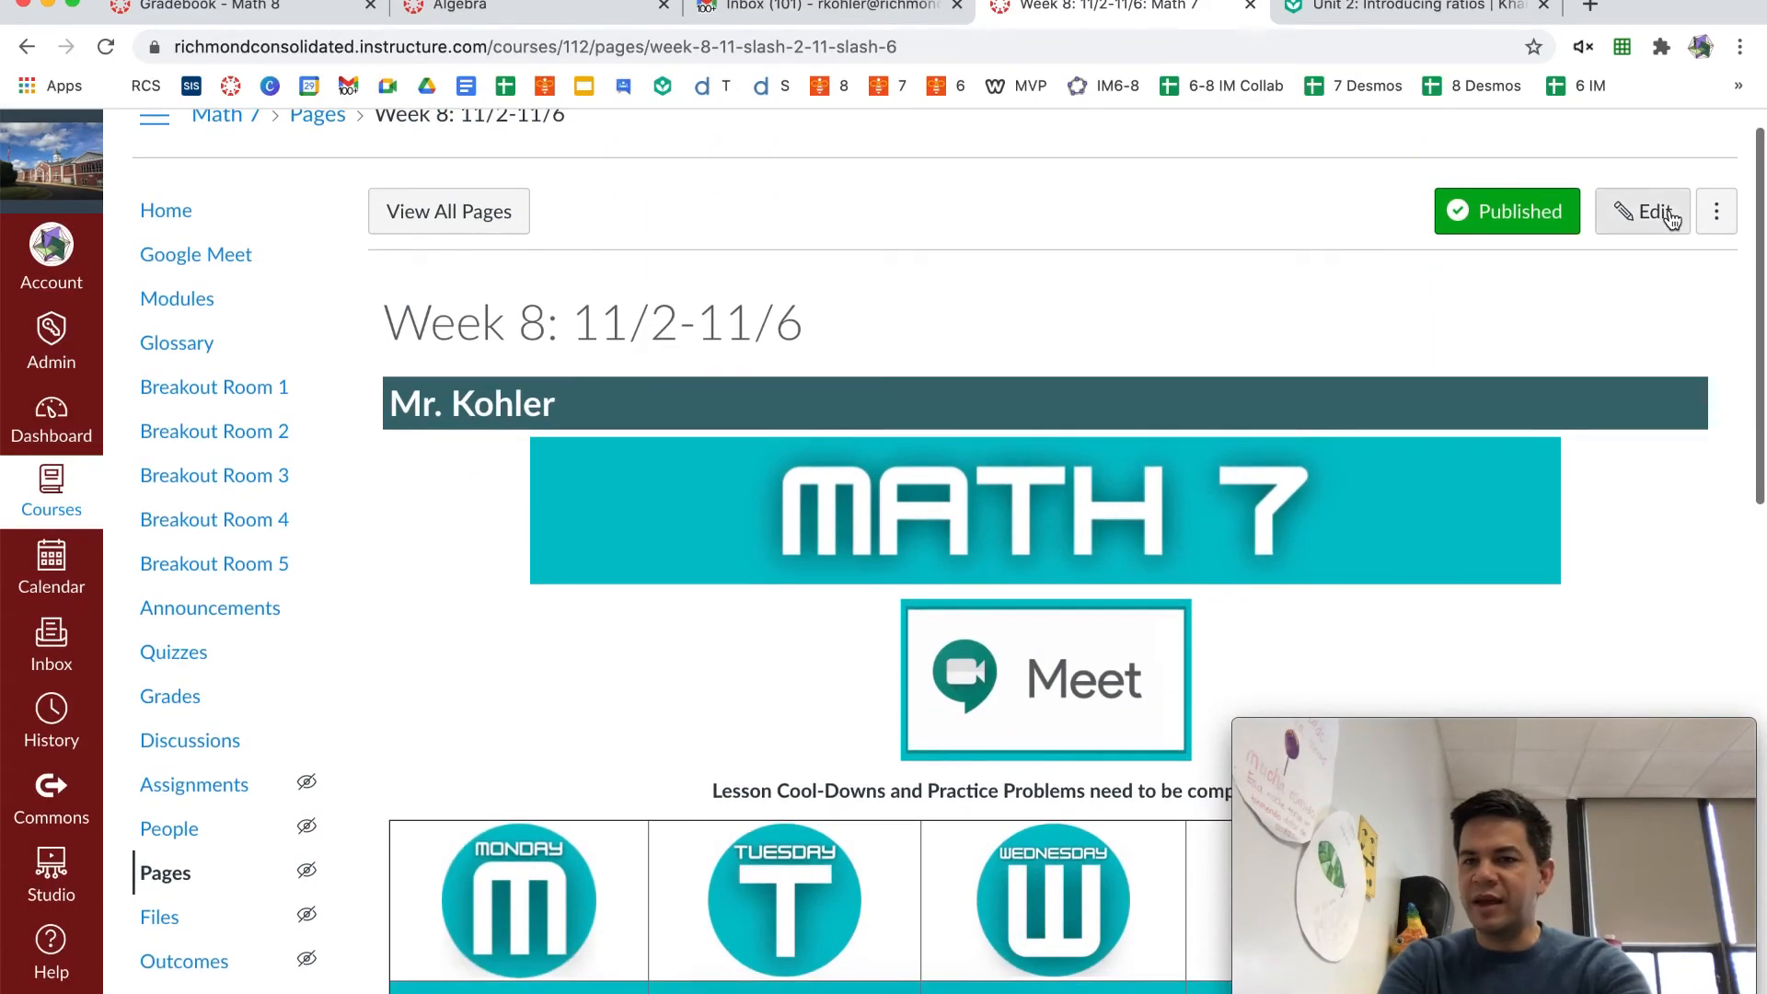
left_click(1643, 250)
Add Week 7 after Week 6 in the Math 7 page's Previous Weeks row and link it to the copied address
scroll(817, 600, "down", 10)
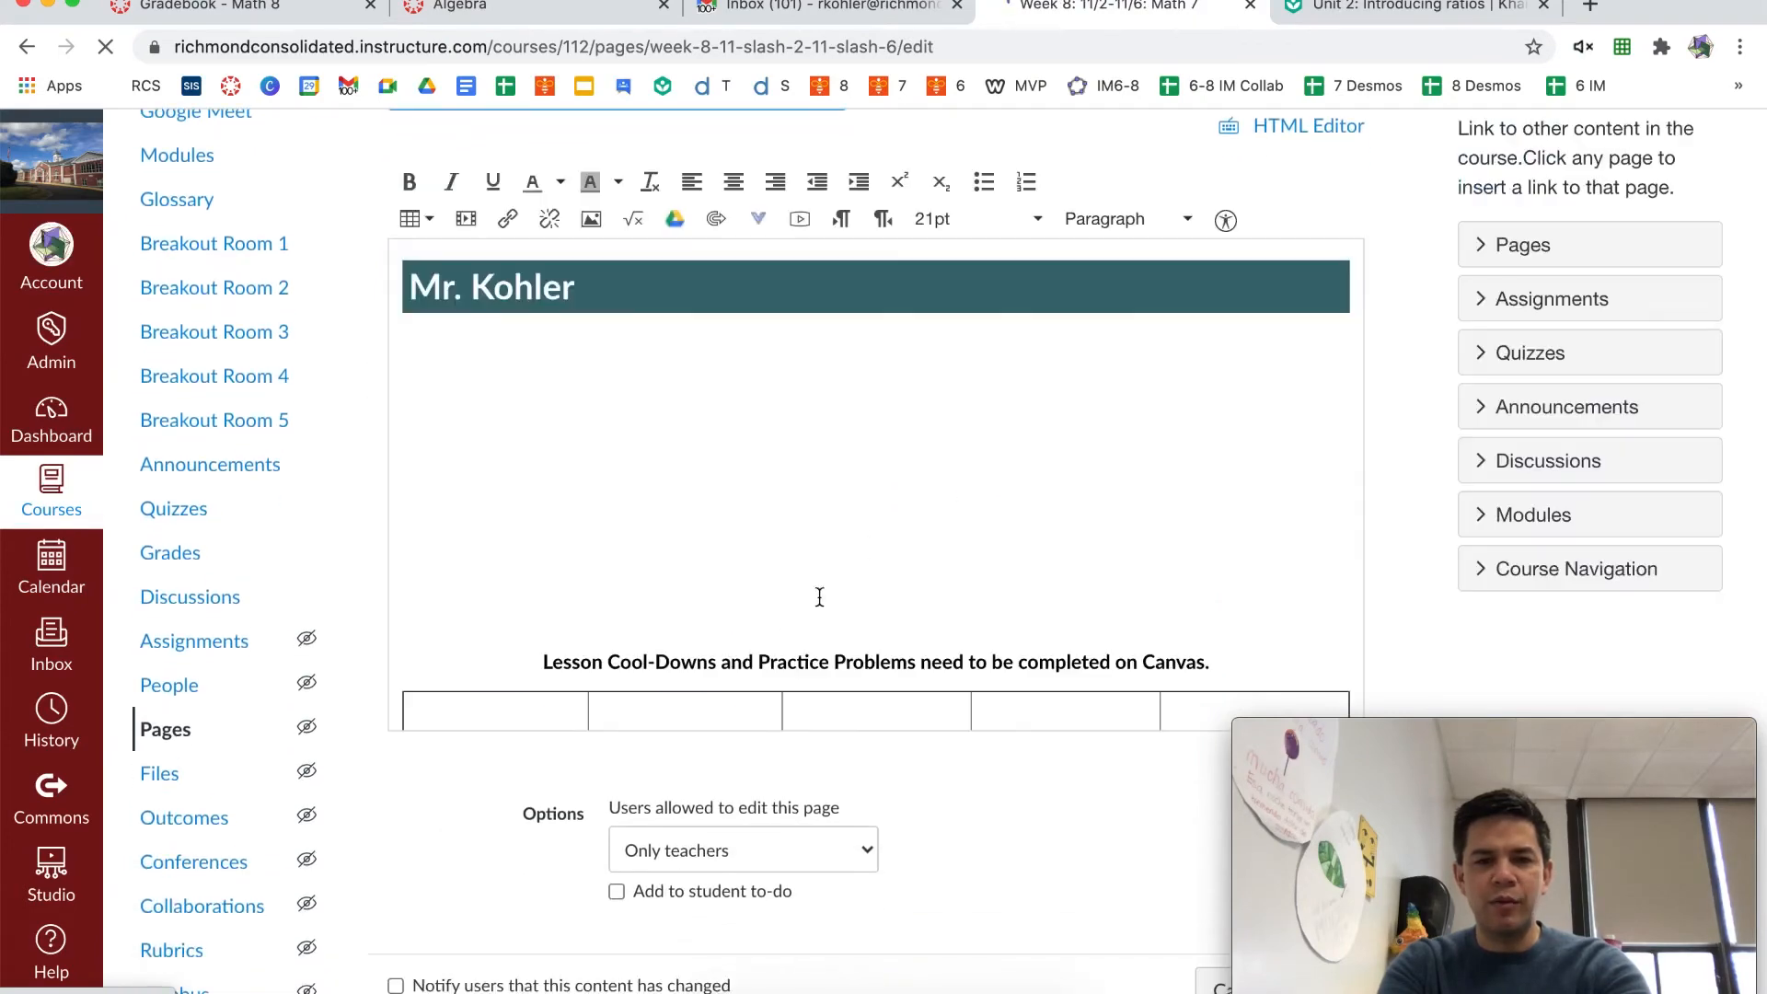
scroll(947, 599, "down", 5)
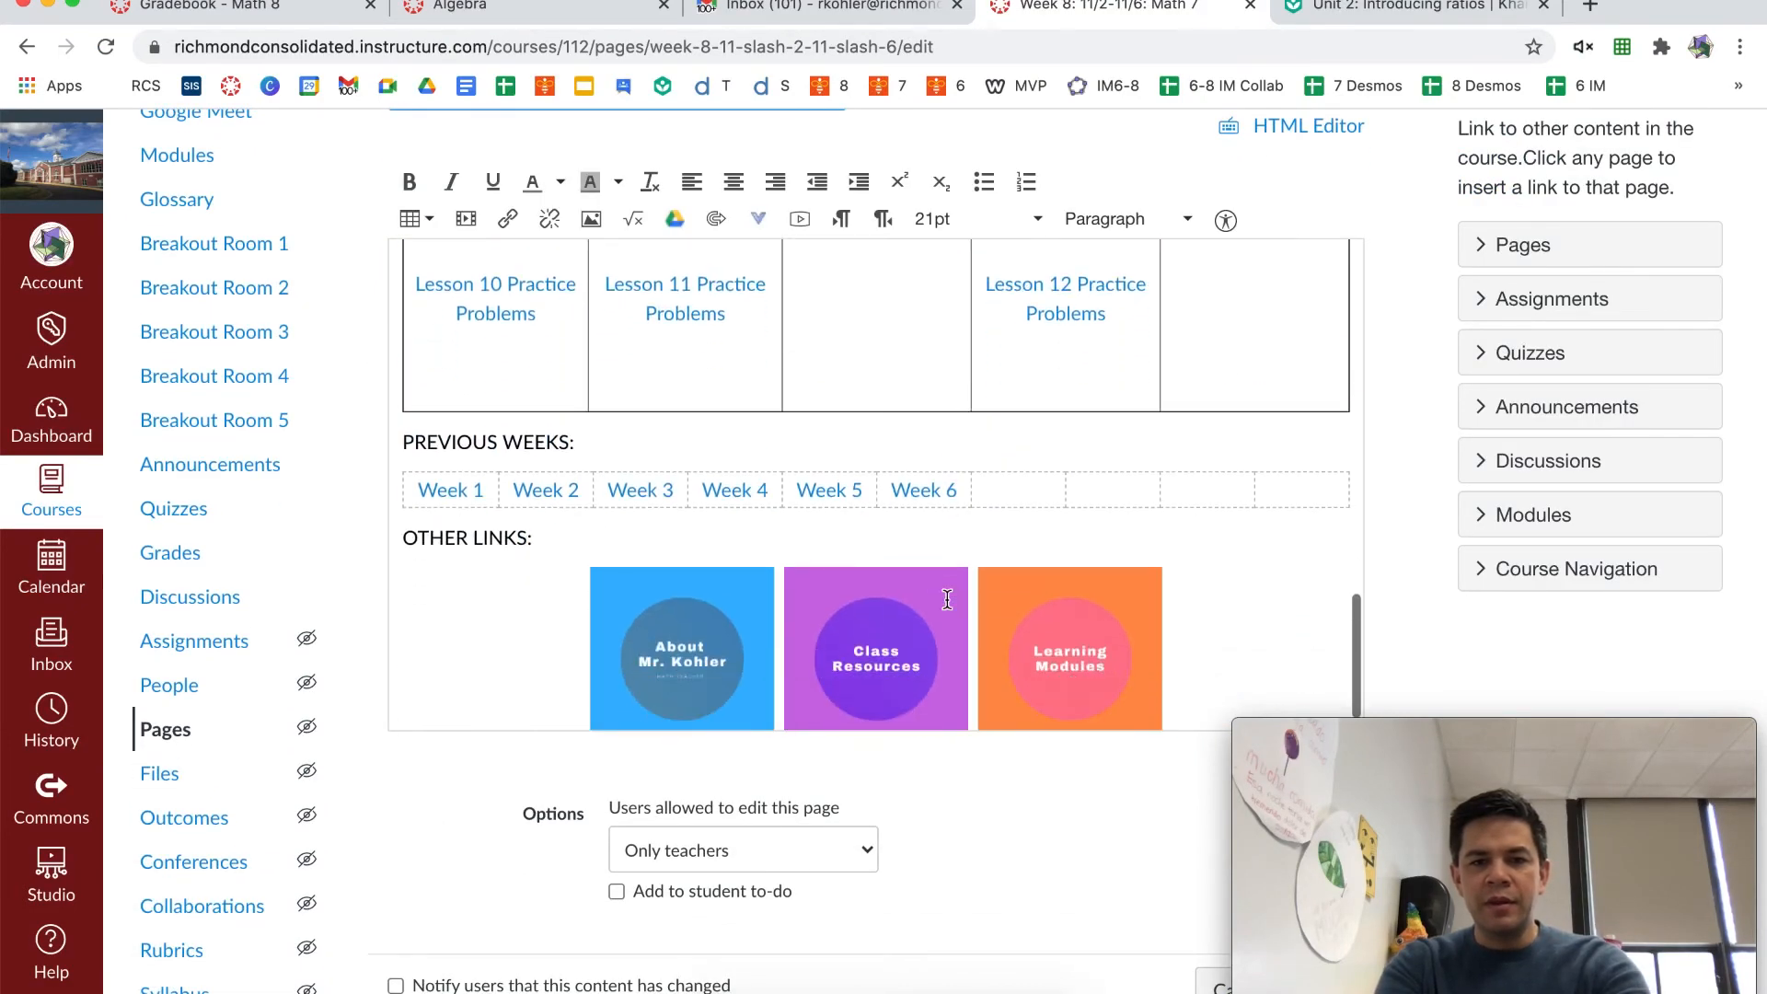
left_click(1018, 493)
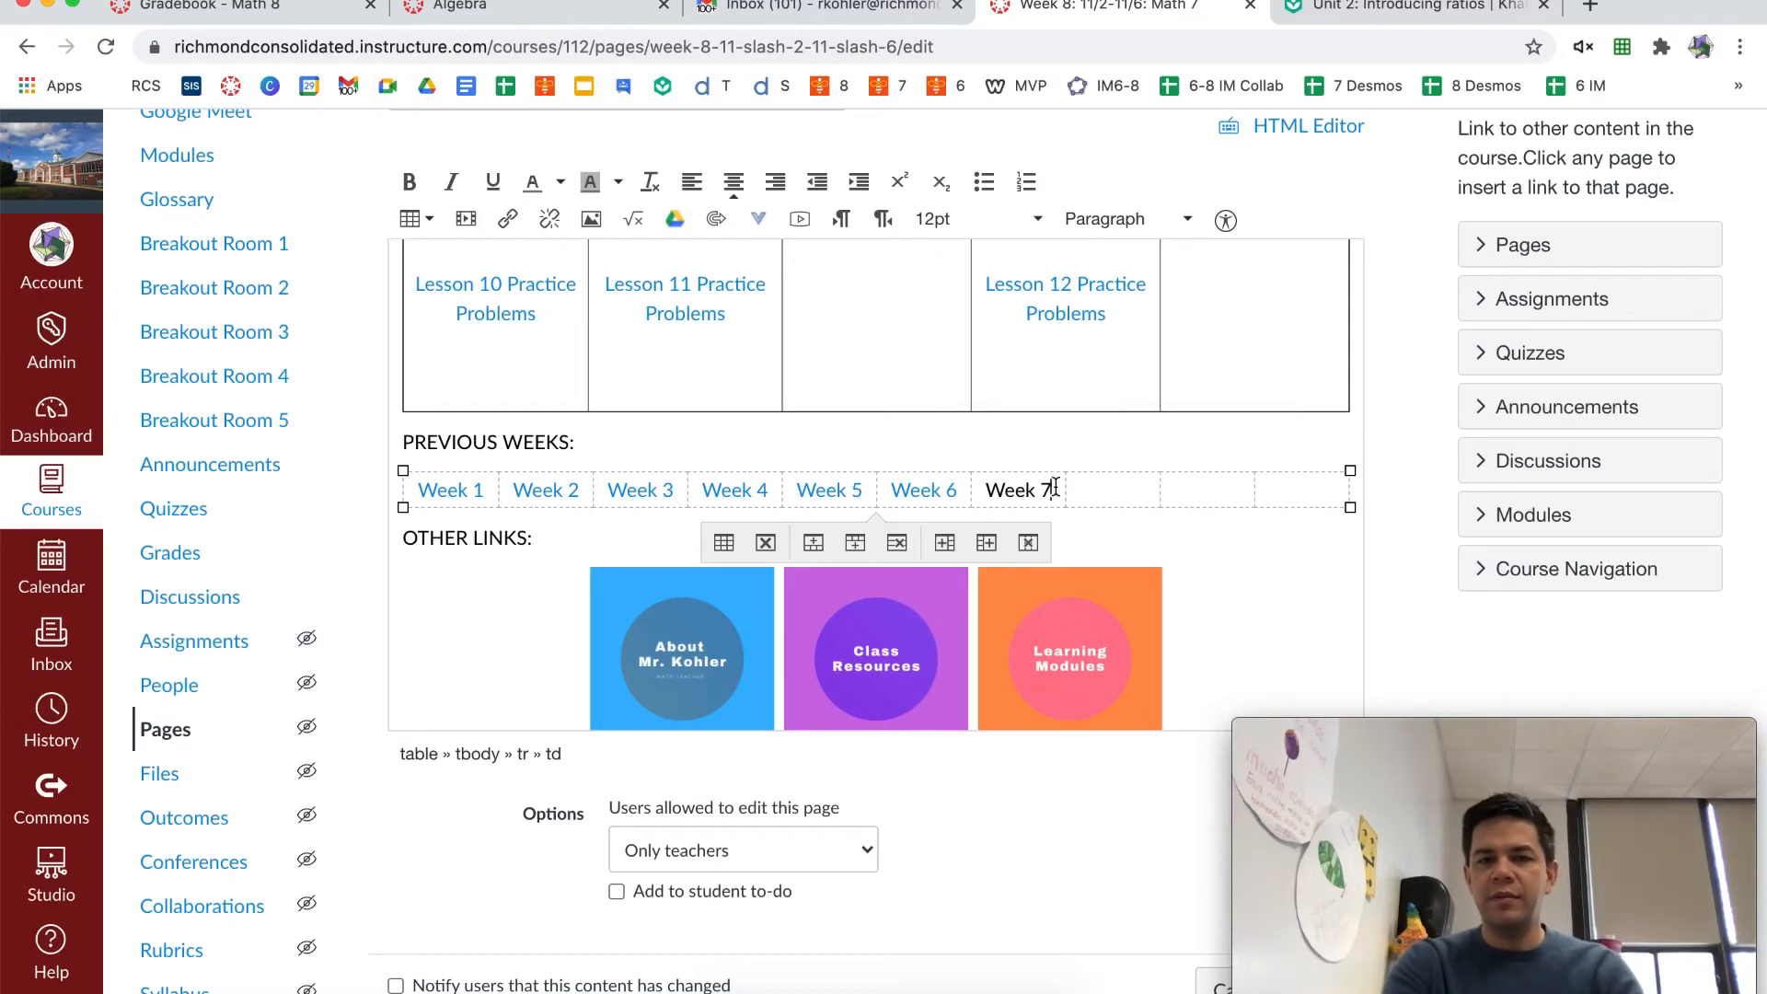
left_click(507, 218)
key("super+v")
left_click(1007, 643)
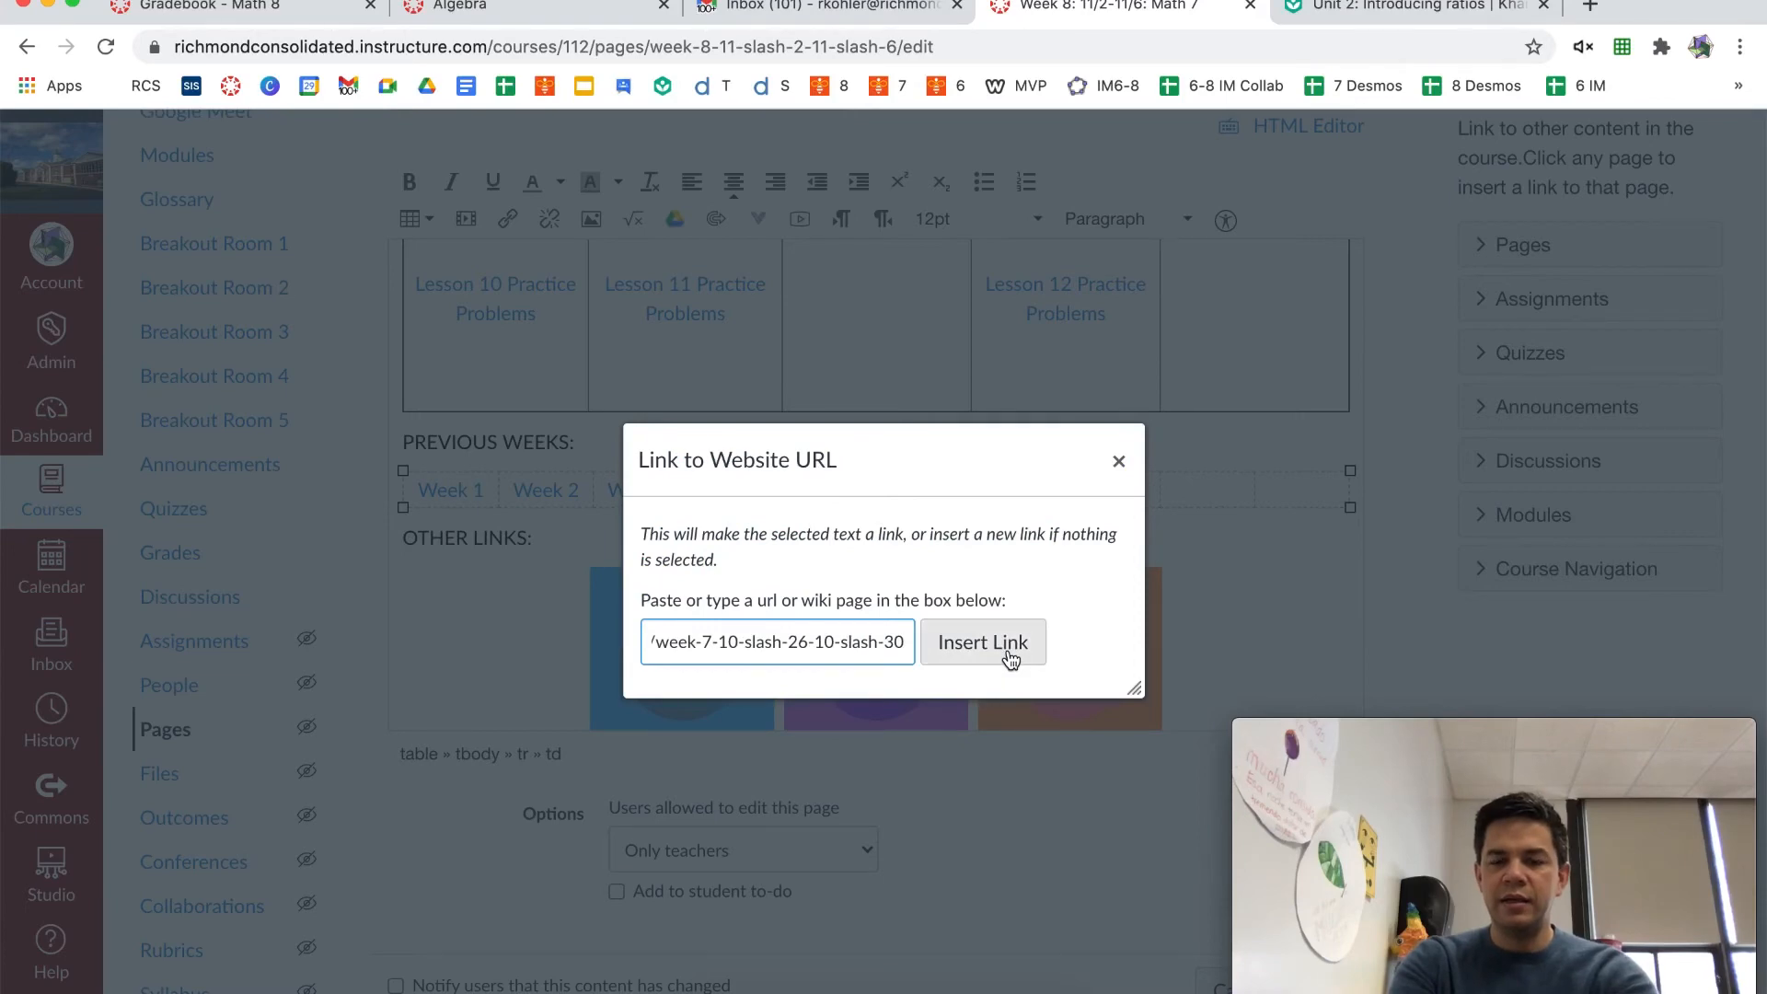
scroll(1230, 551, "up", 5)
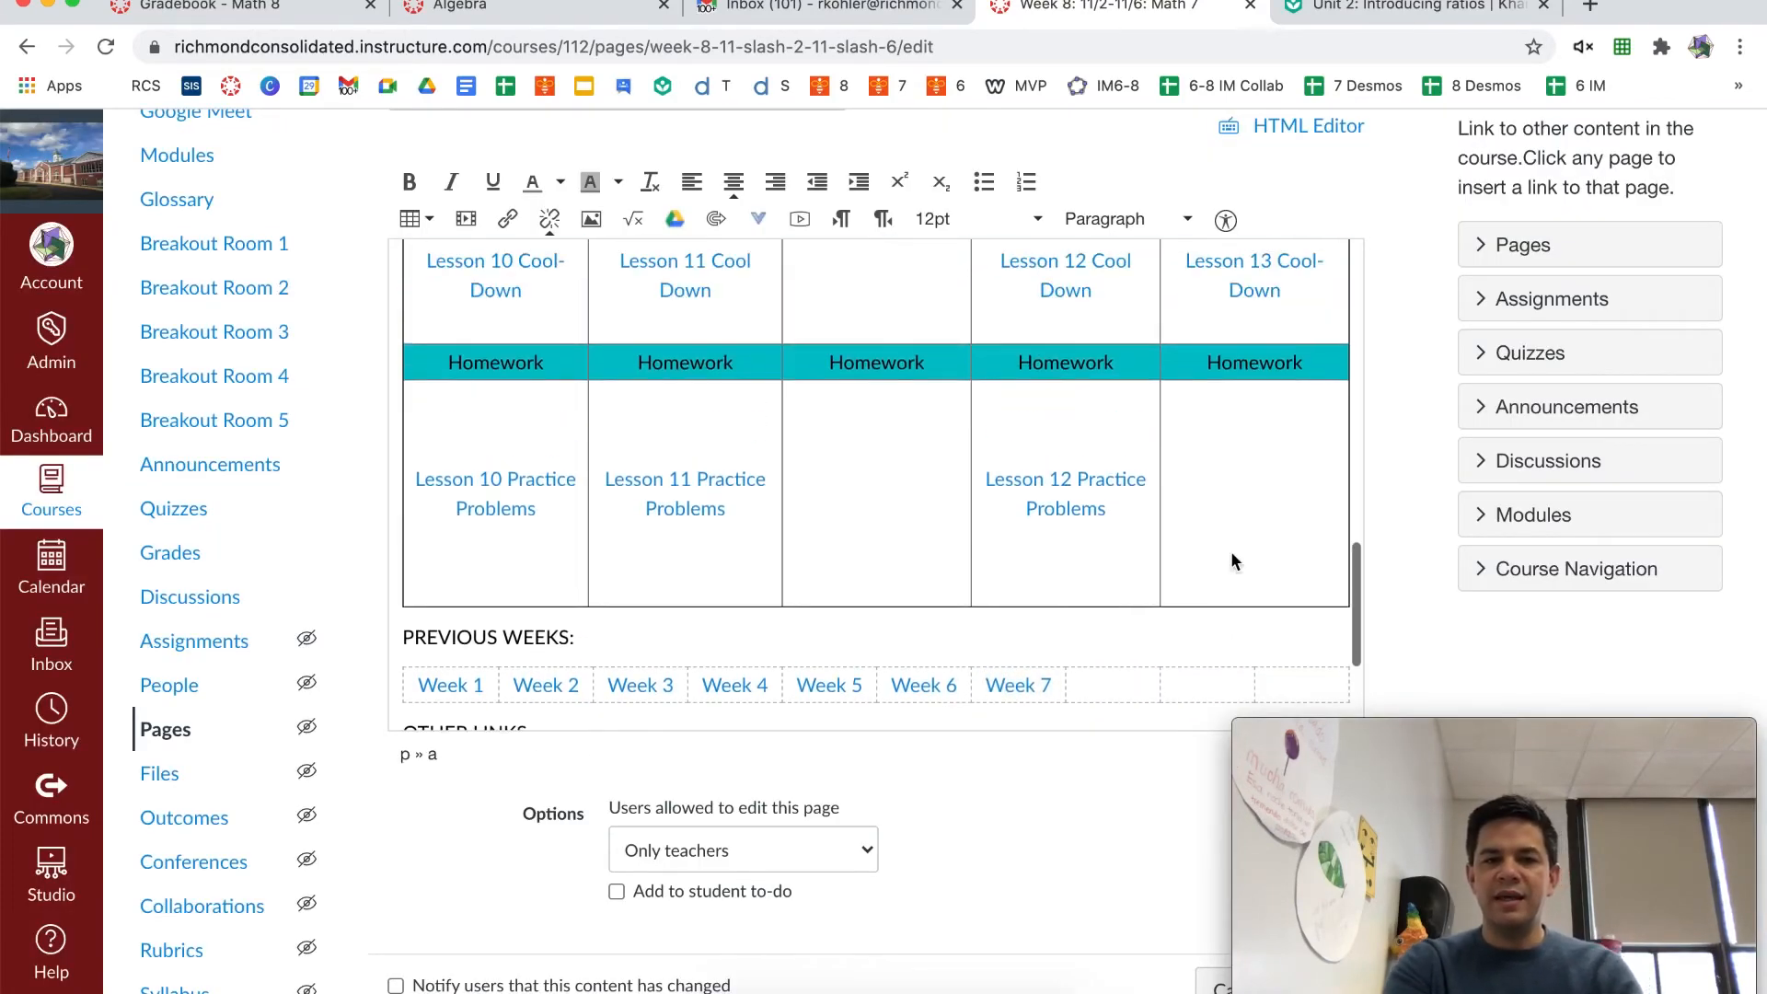
Clear the old lesson links from the Homework and Cool-Down rows of the Math 7 weekly schedule table
left_click(1146, 604)
left_click_drag(1146, 605, 426, 537)
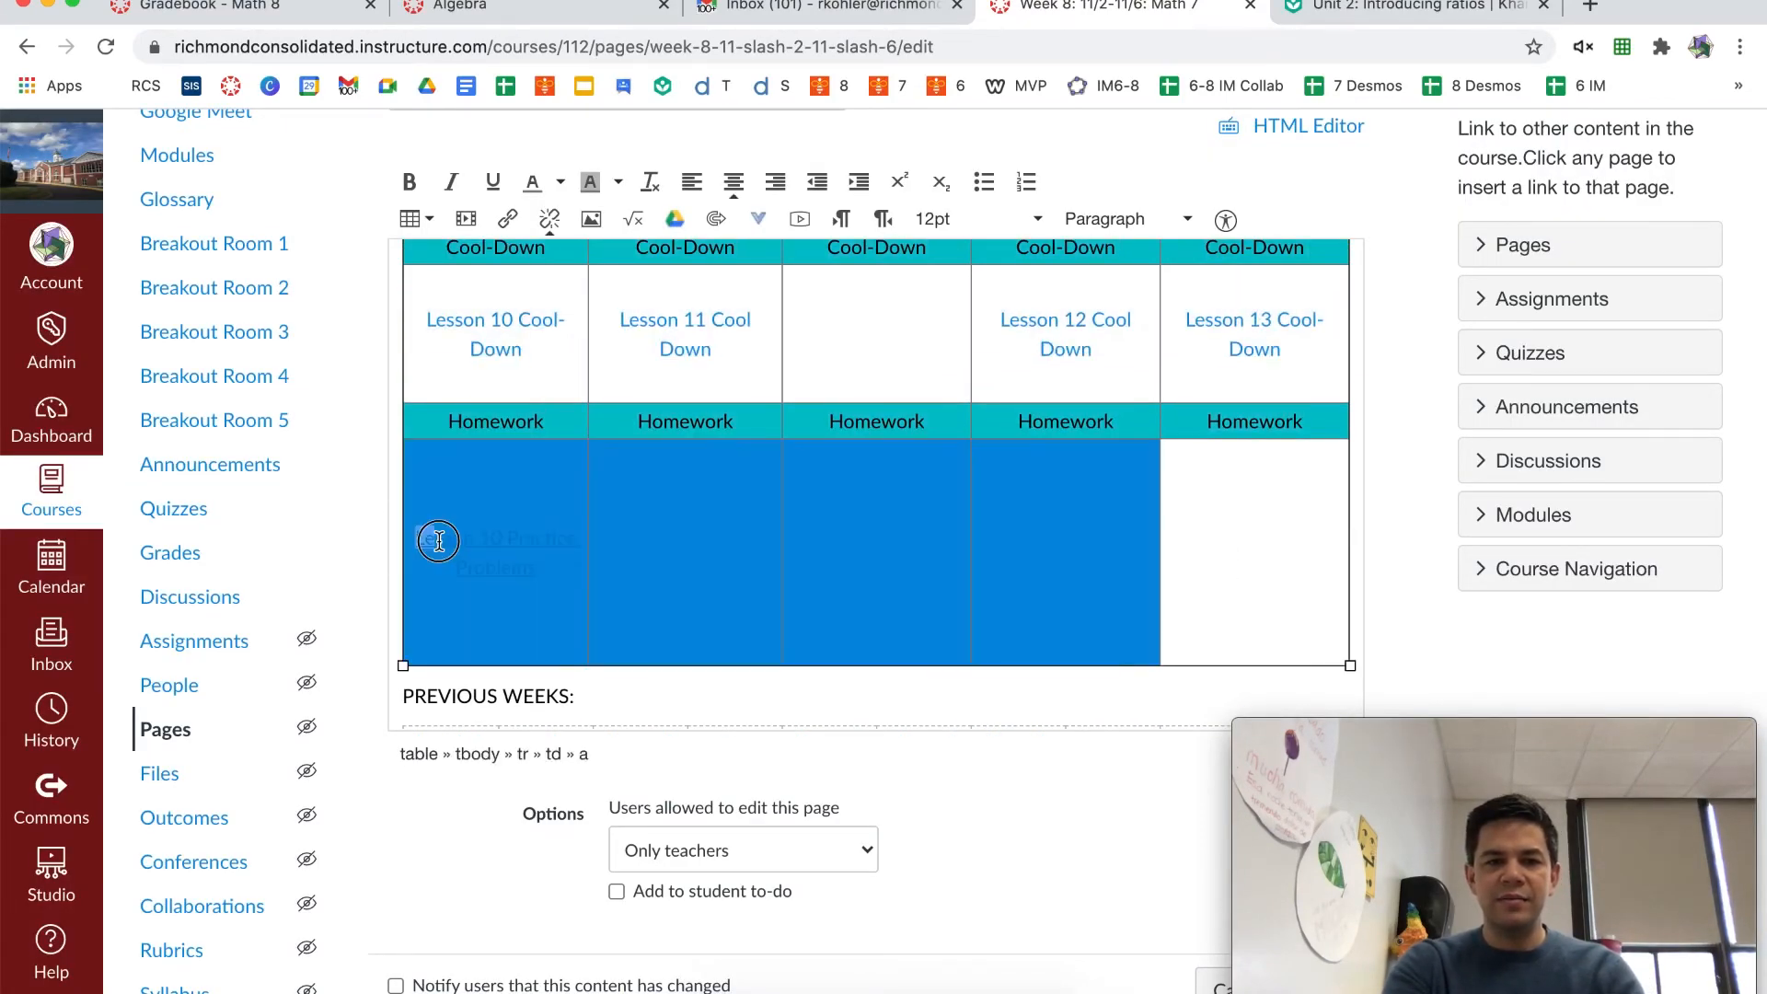
key("BackSpace")
scroll(480, 484, "up", 3)
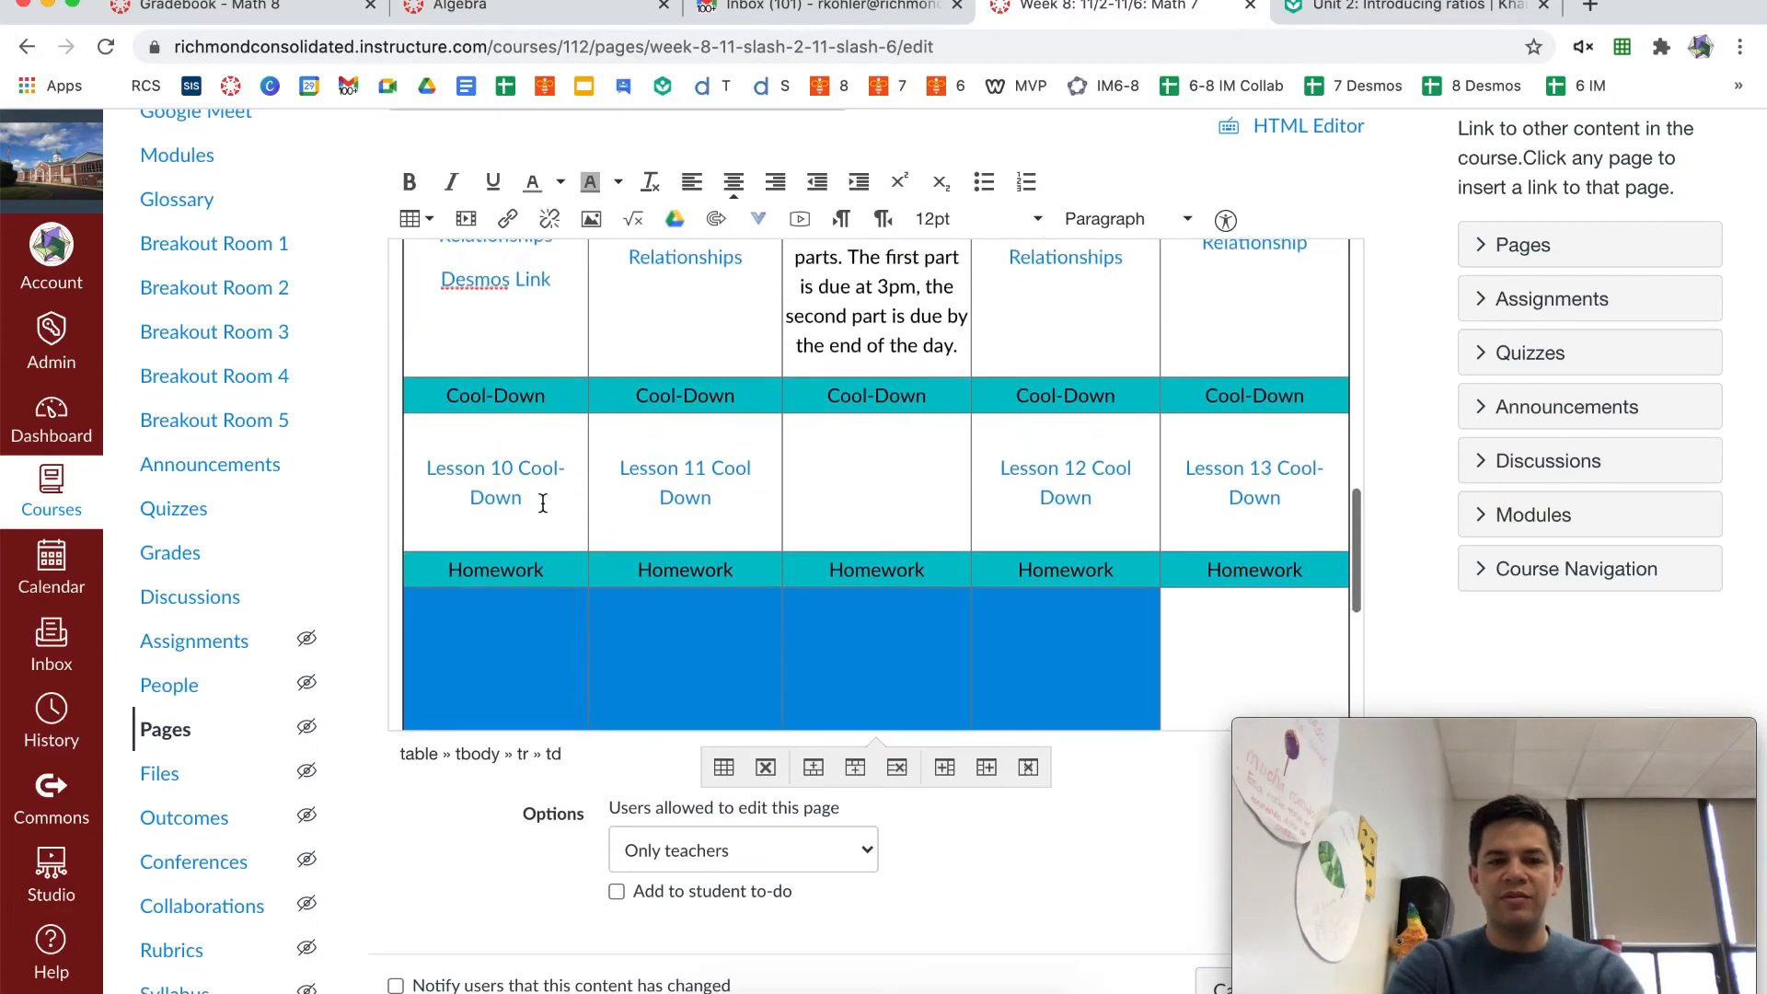
left_click_drag(434, 464, 1241, 518)
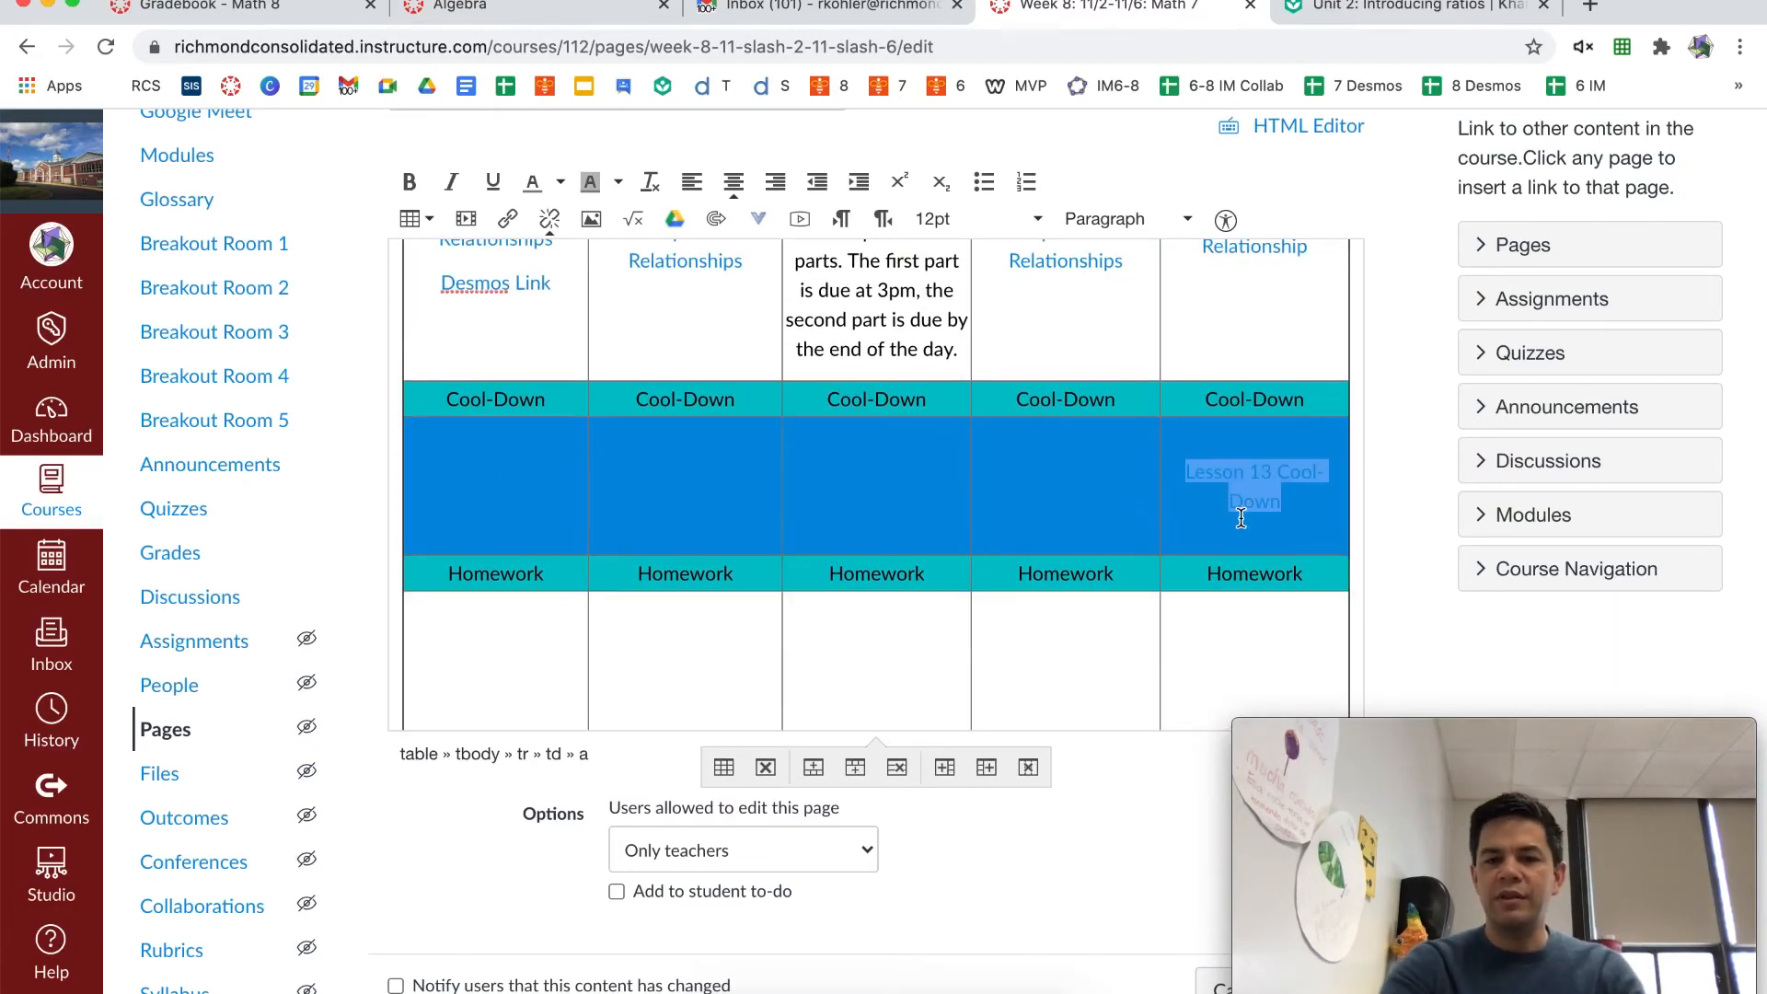
key("BackSpace")
Clear the Monday, Tuesday, Thursday and Friday Classwork cells, leaving out Wednesday's asynchronous assignment
scroll(1241, 518, "up", 5)
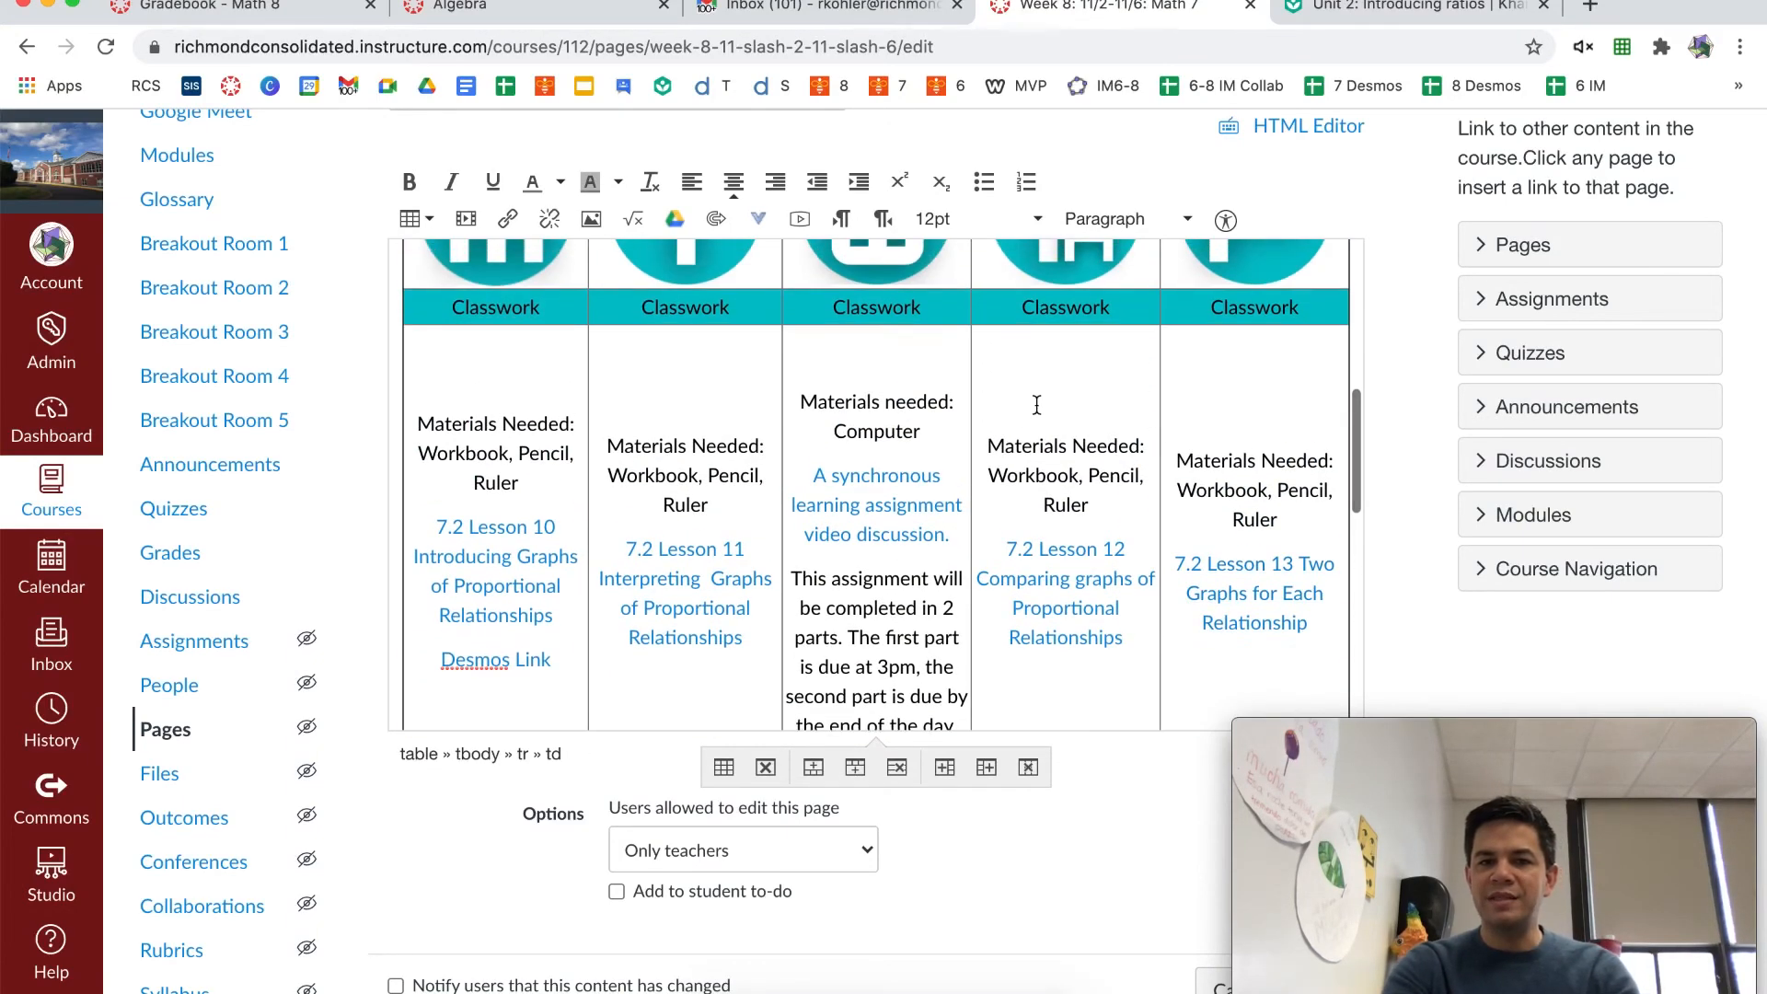
left_click_drag(1036, 405, 1203, 505)
key("BackSpace")
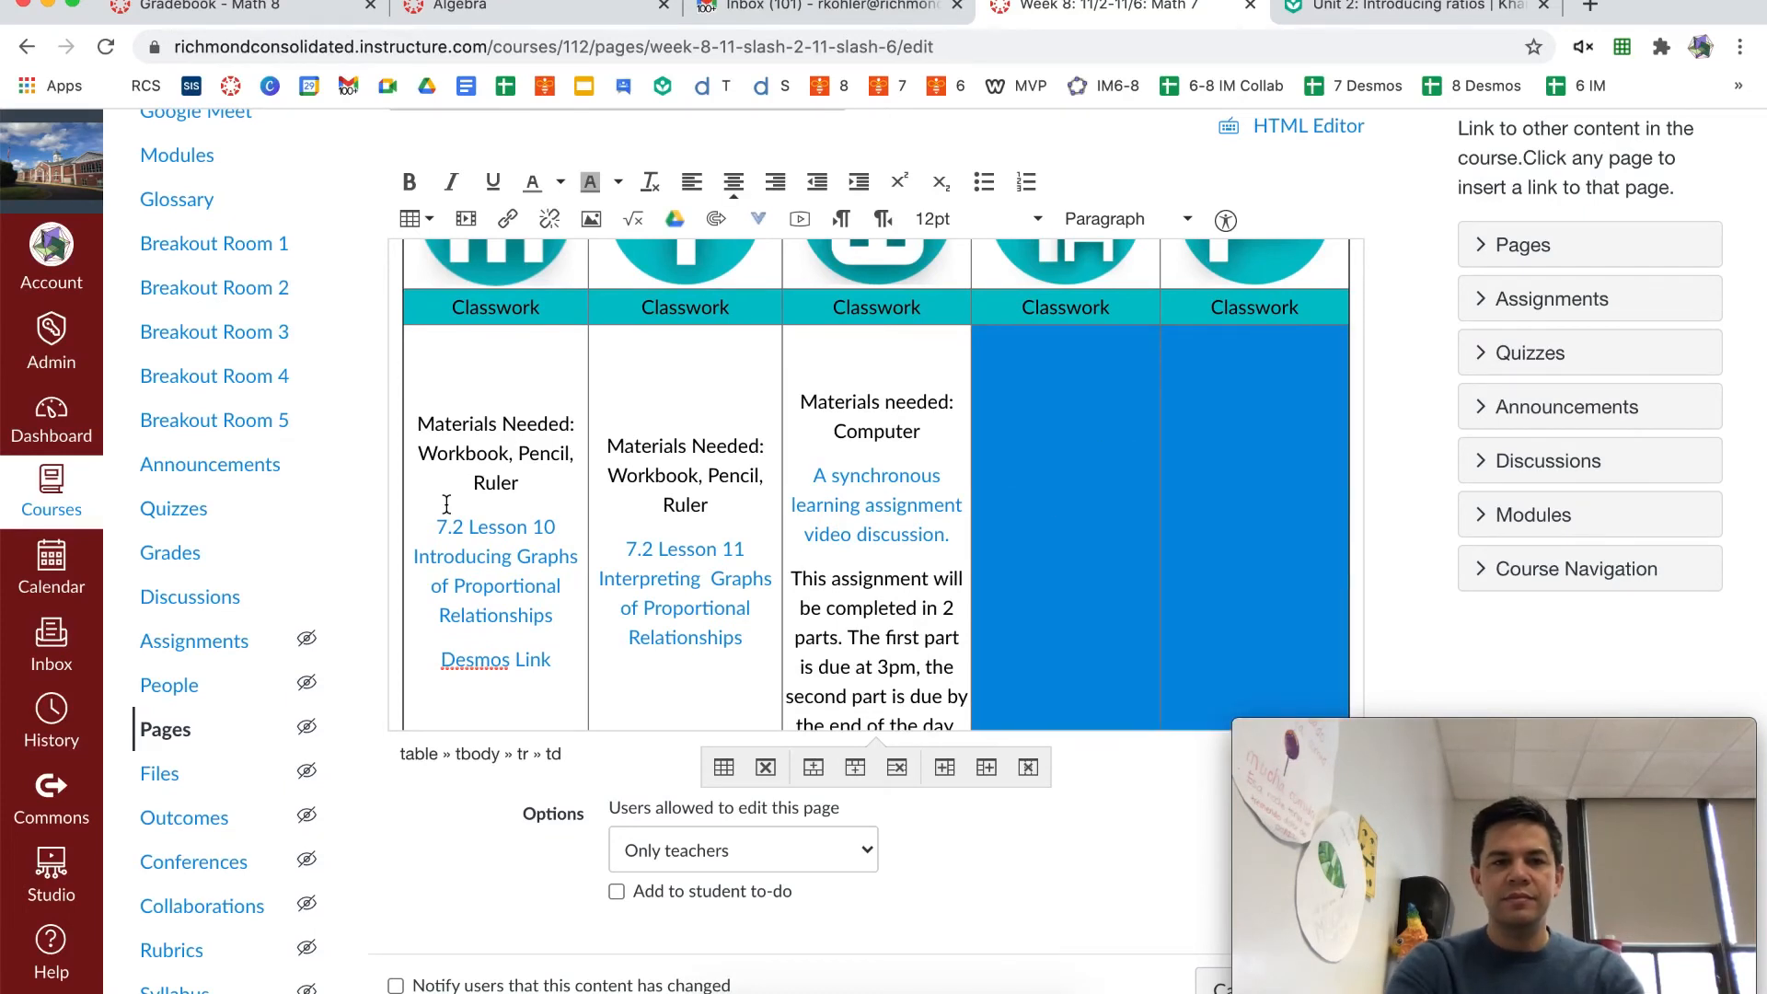
left_click_drag(434, 375, 651, 608)
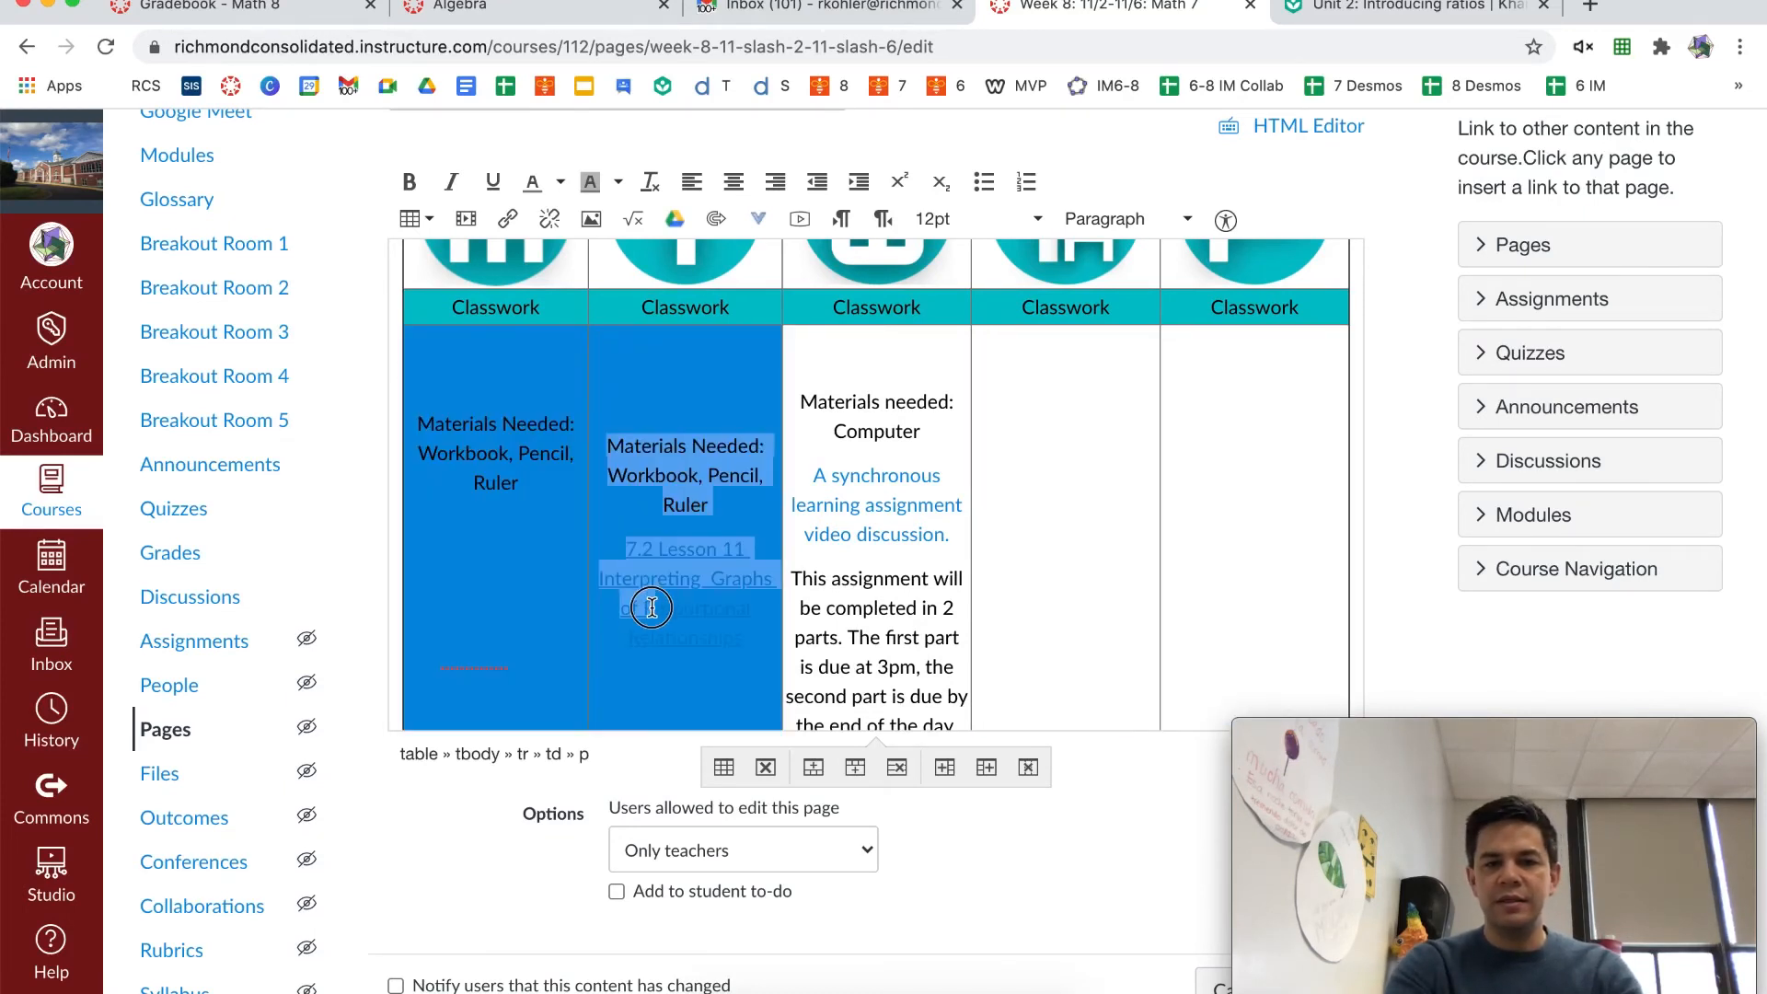
key("BackSpace")
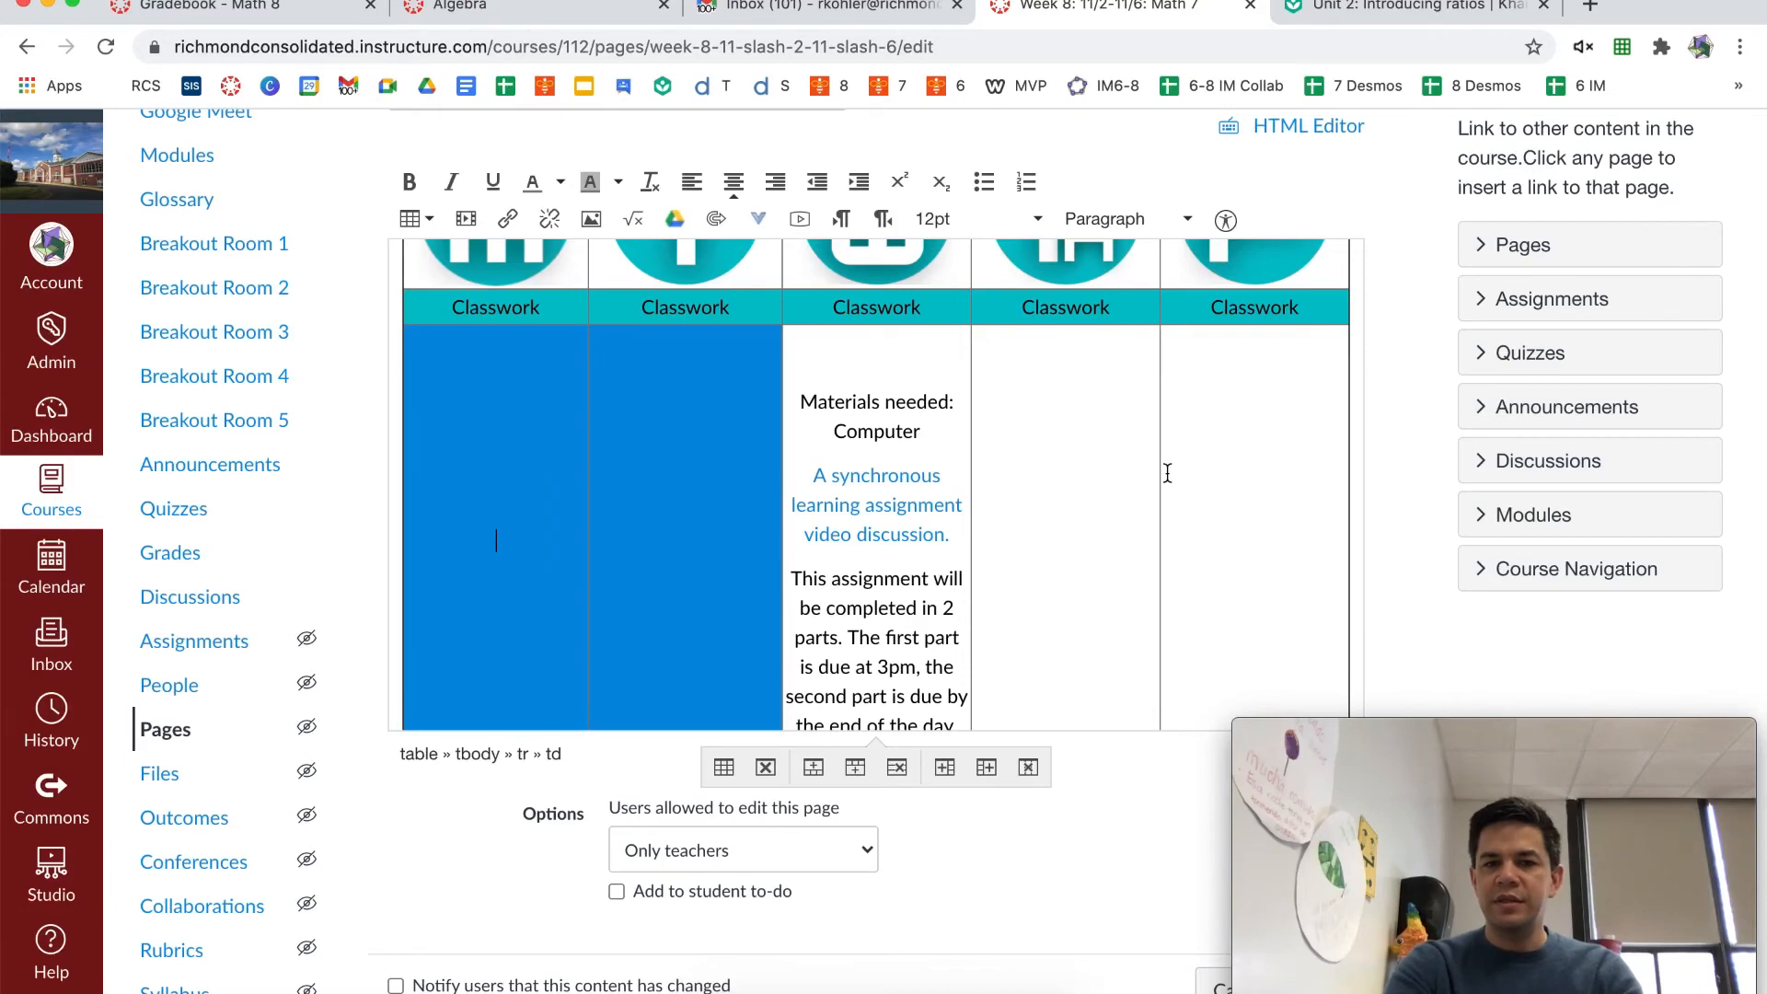
Save the edited Week 8: 11/2-11/6 page in Math 7
scroll(1167, 472, "up", 5)
scroll(1167, 472, "down", 15)
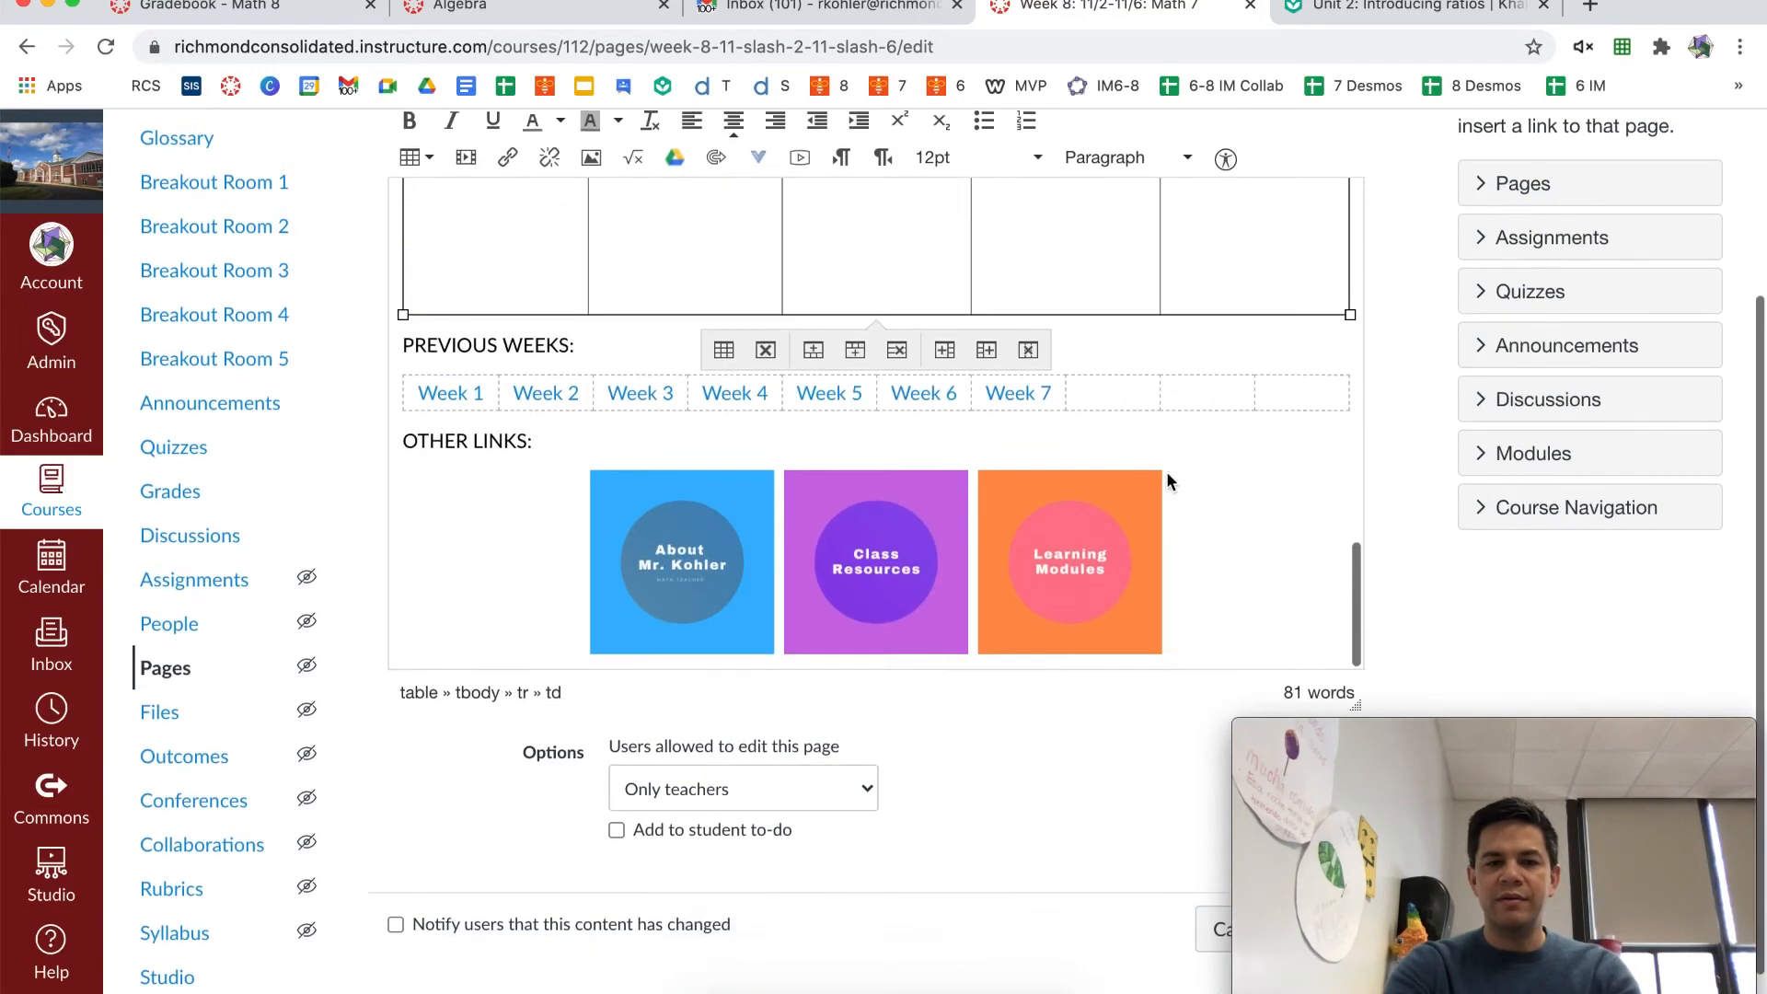
scroll(1167, 481, "down", 1)
left_click_drag(1446, 739, 1418, 734)
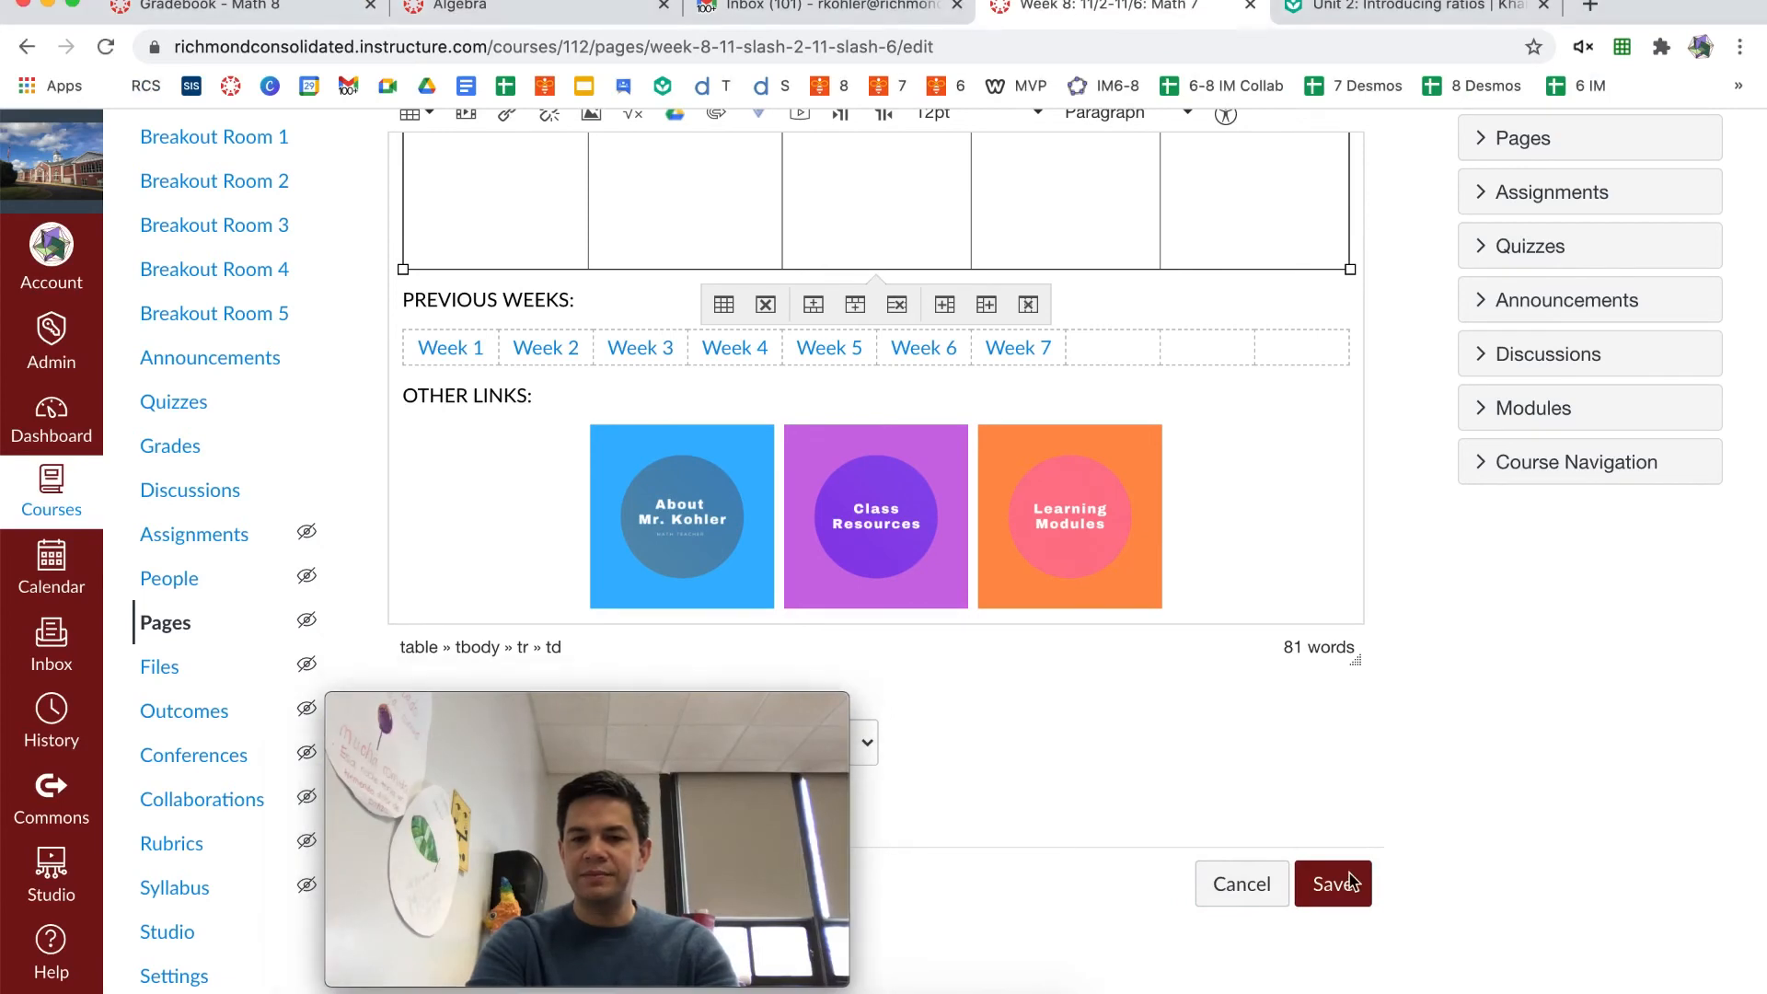
left_click(1351, 880)
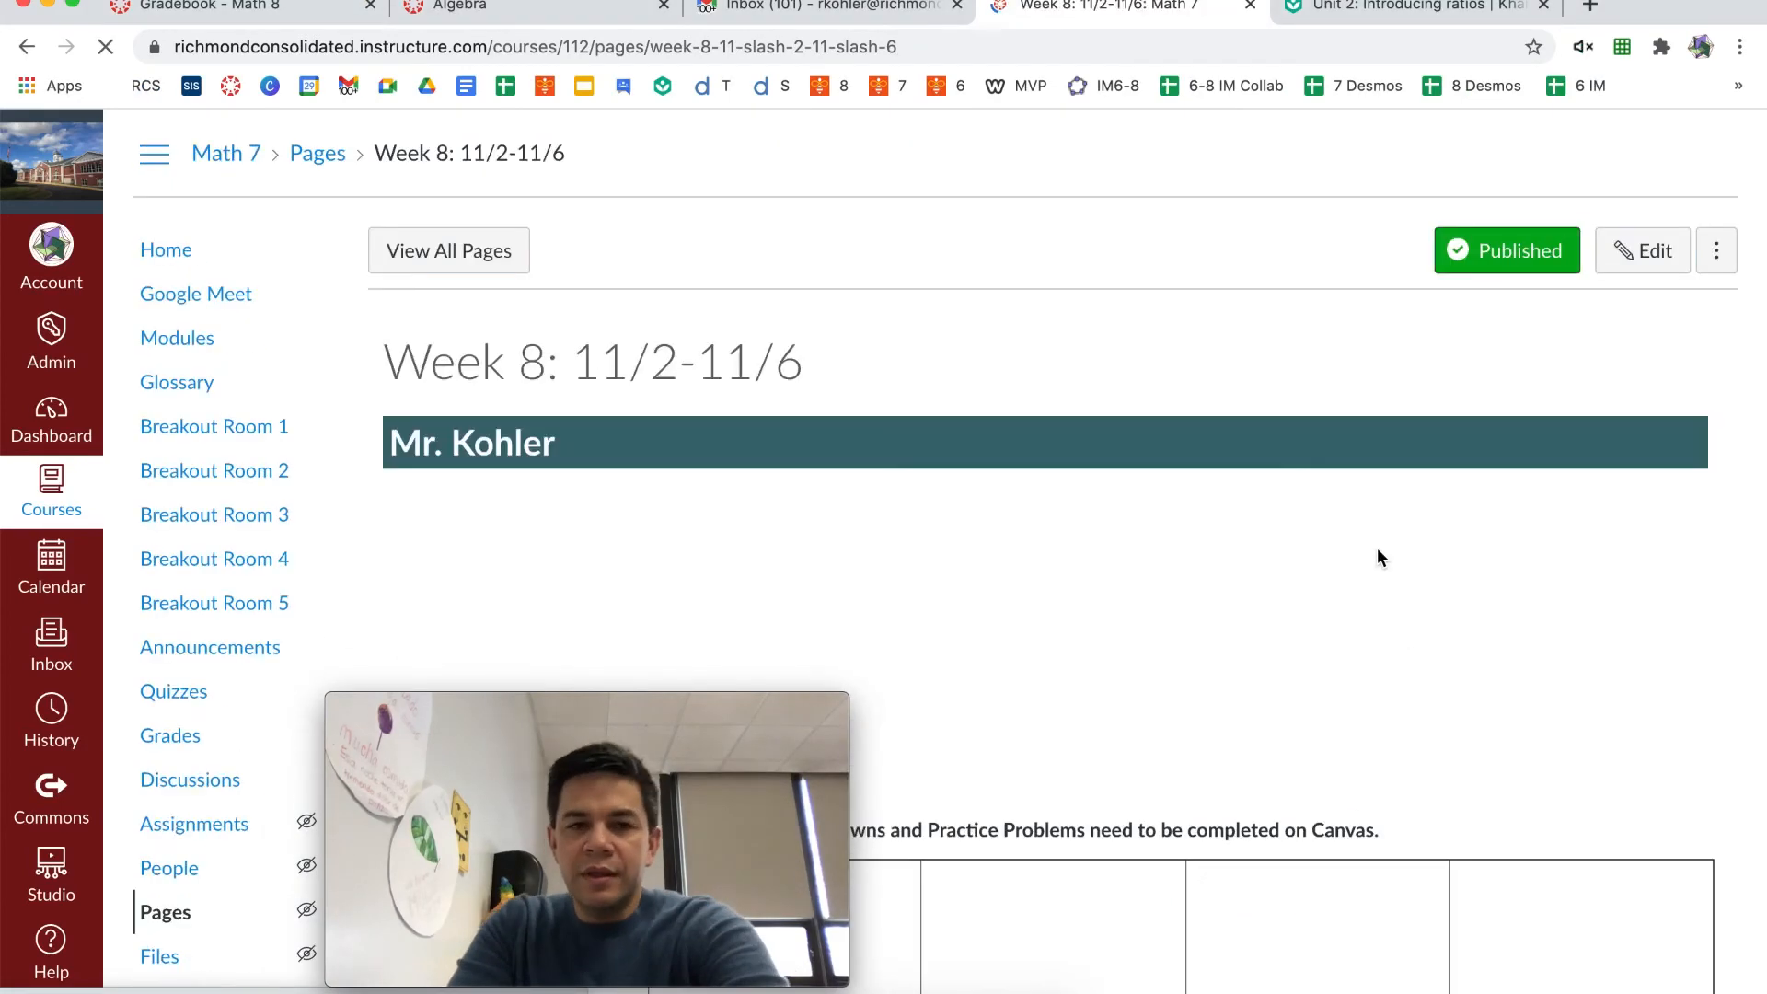
Look over the saved Week 8: 11/2-11/6 page and set it as the Math 7 course's front page
scroll(1331, 687, "down", 10)
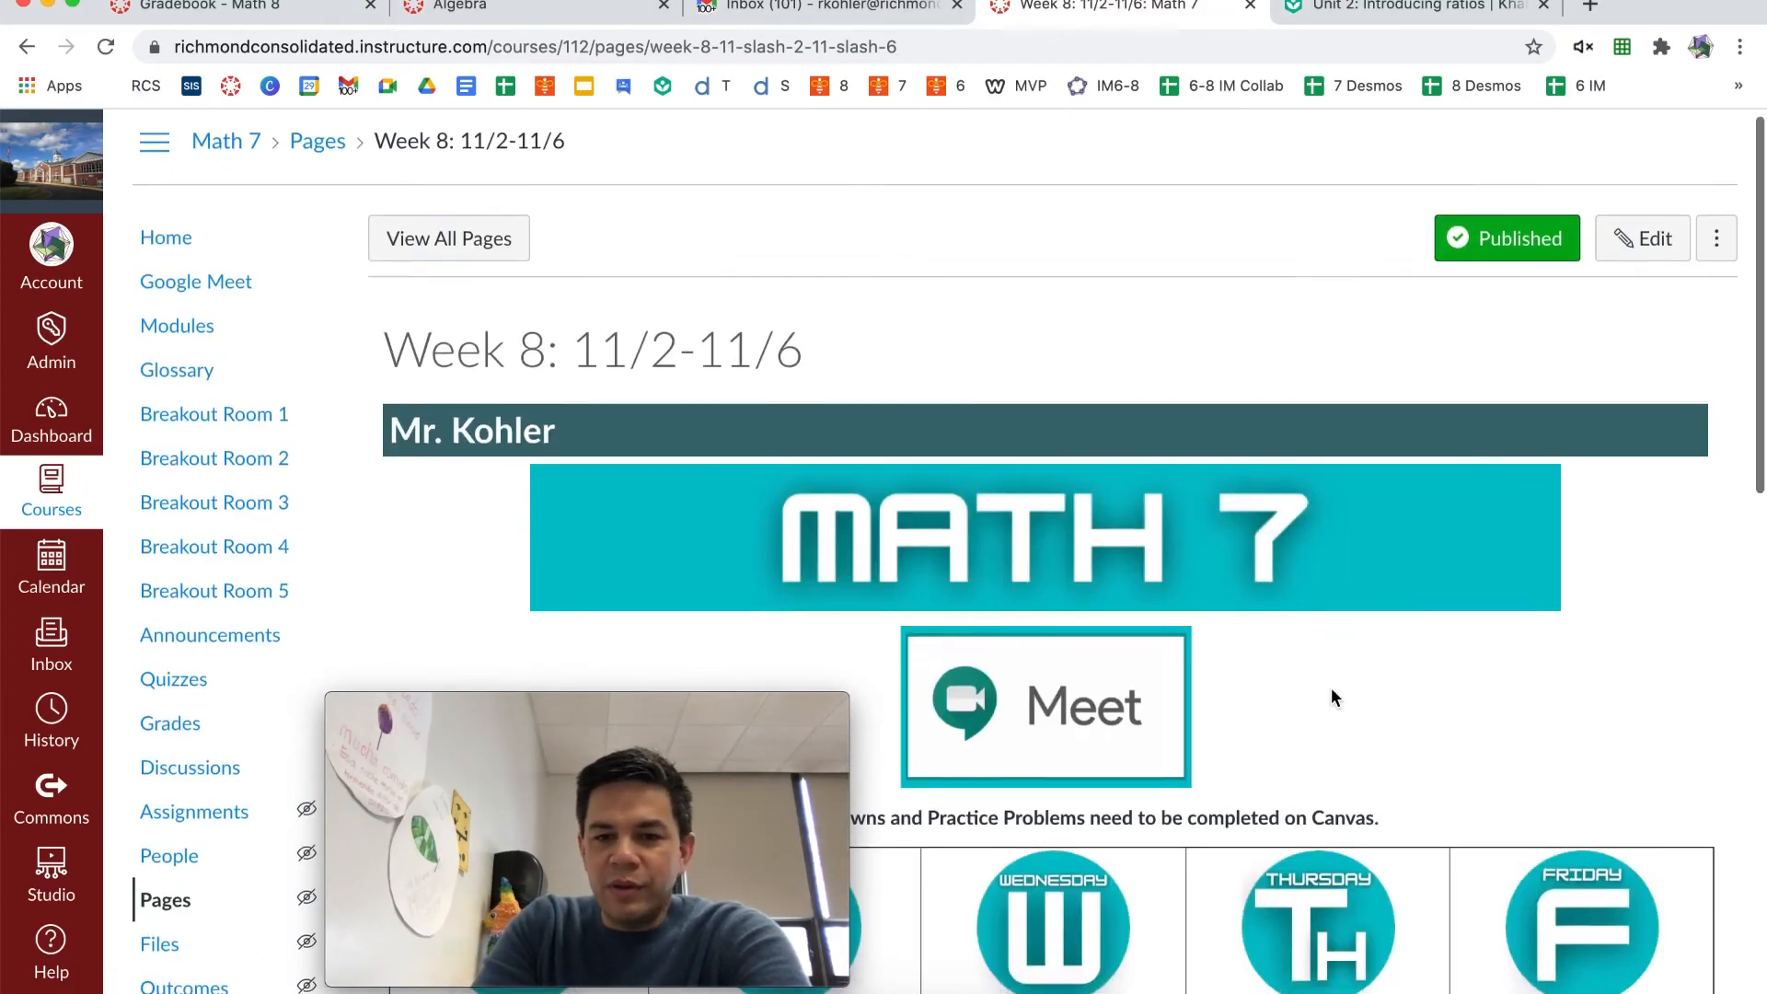
scroll(1331, 689, "down", 4)
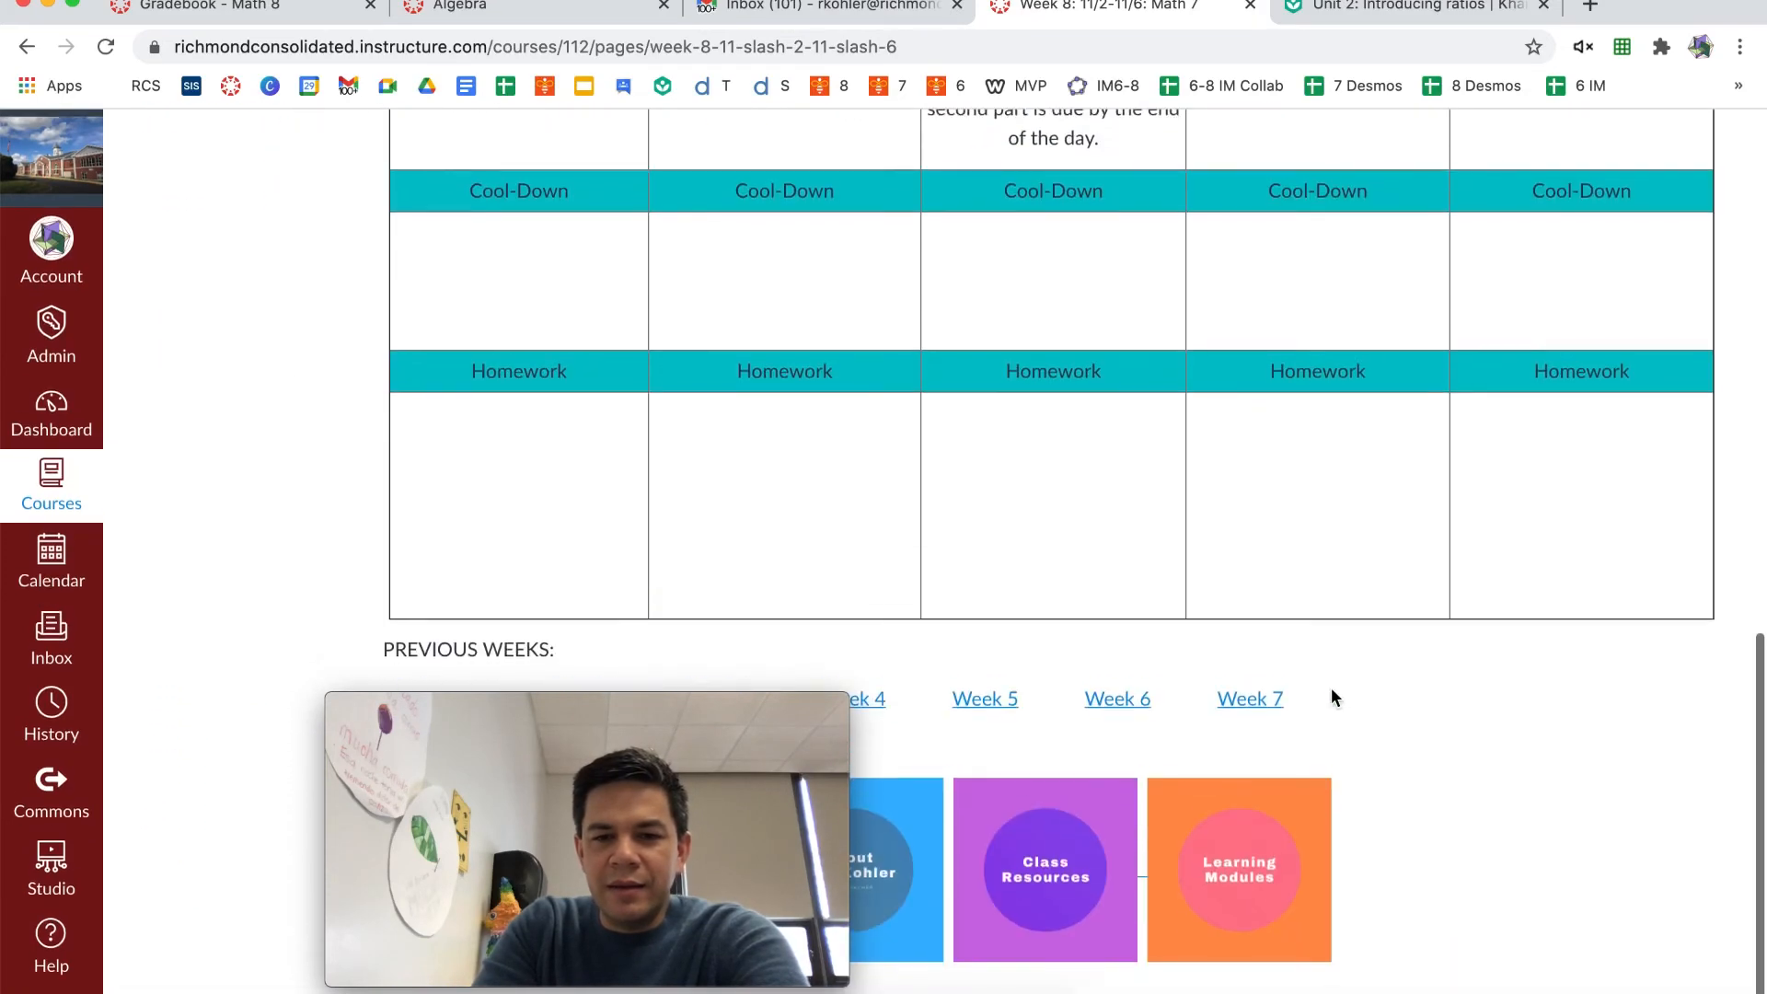
scroll(1330, 688, "up", 15)
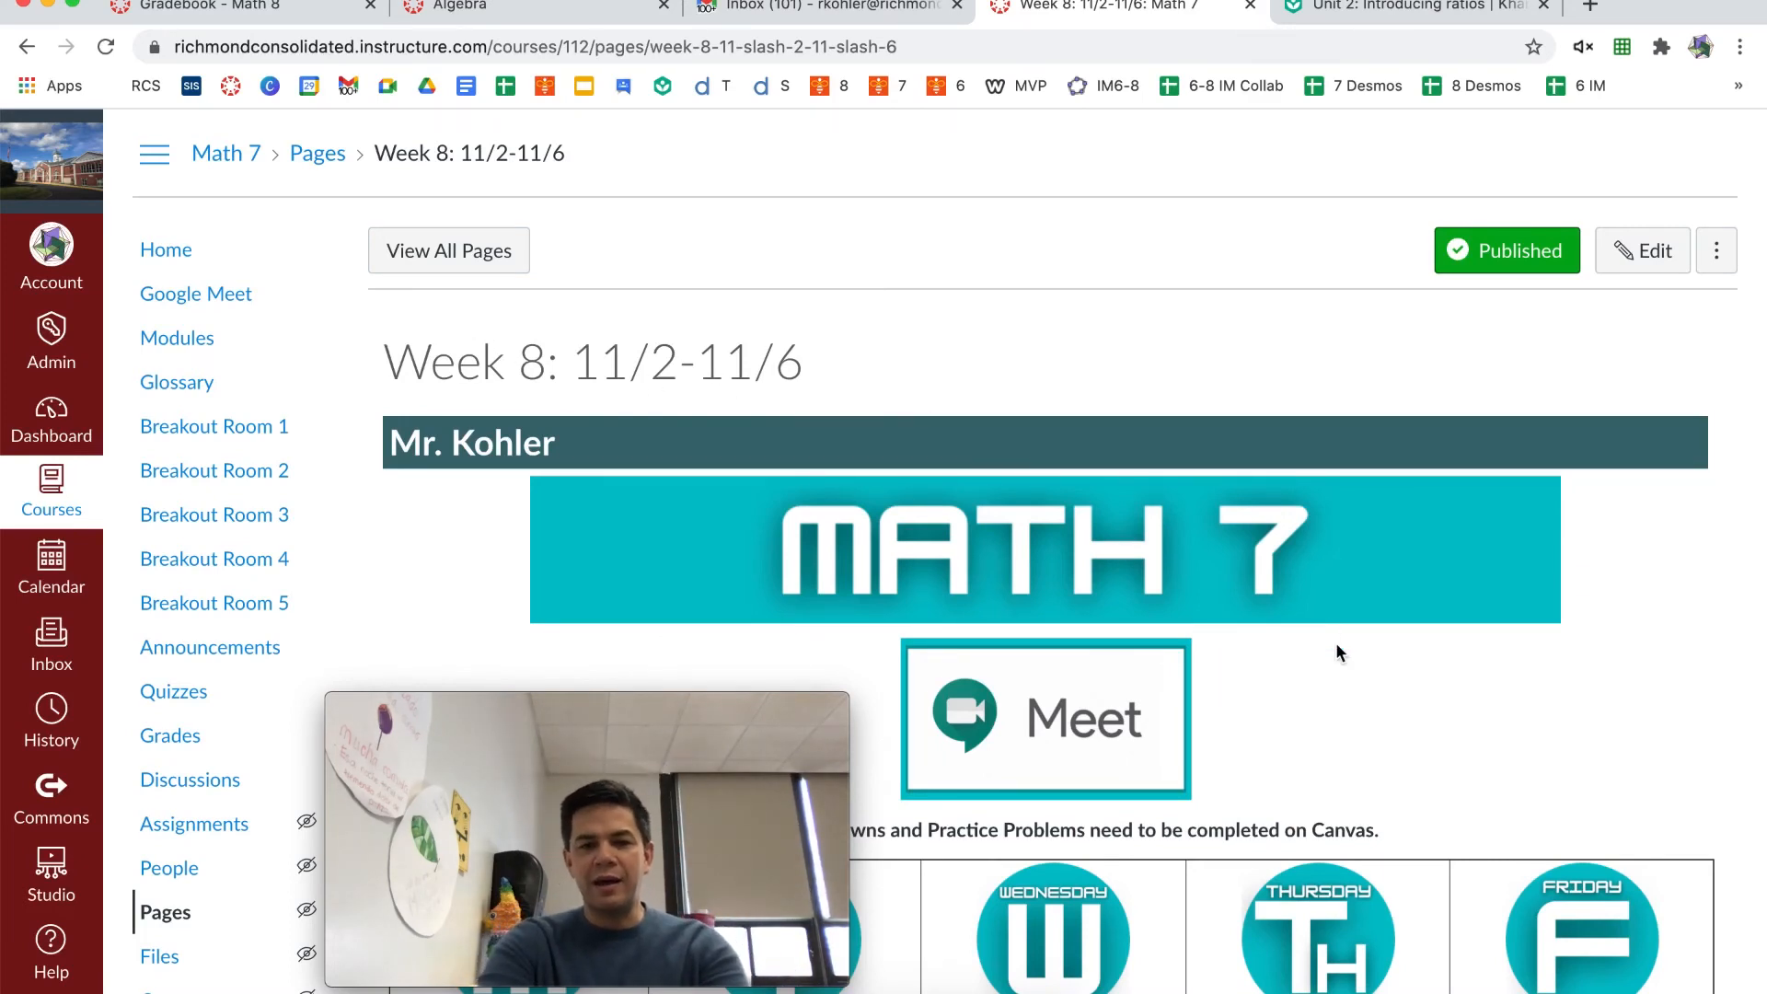
scroll(1337, 651, "down", 6)
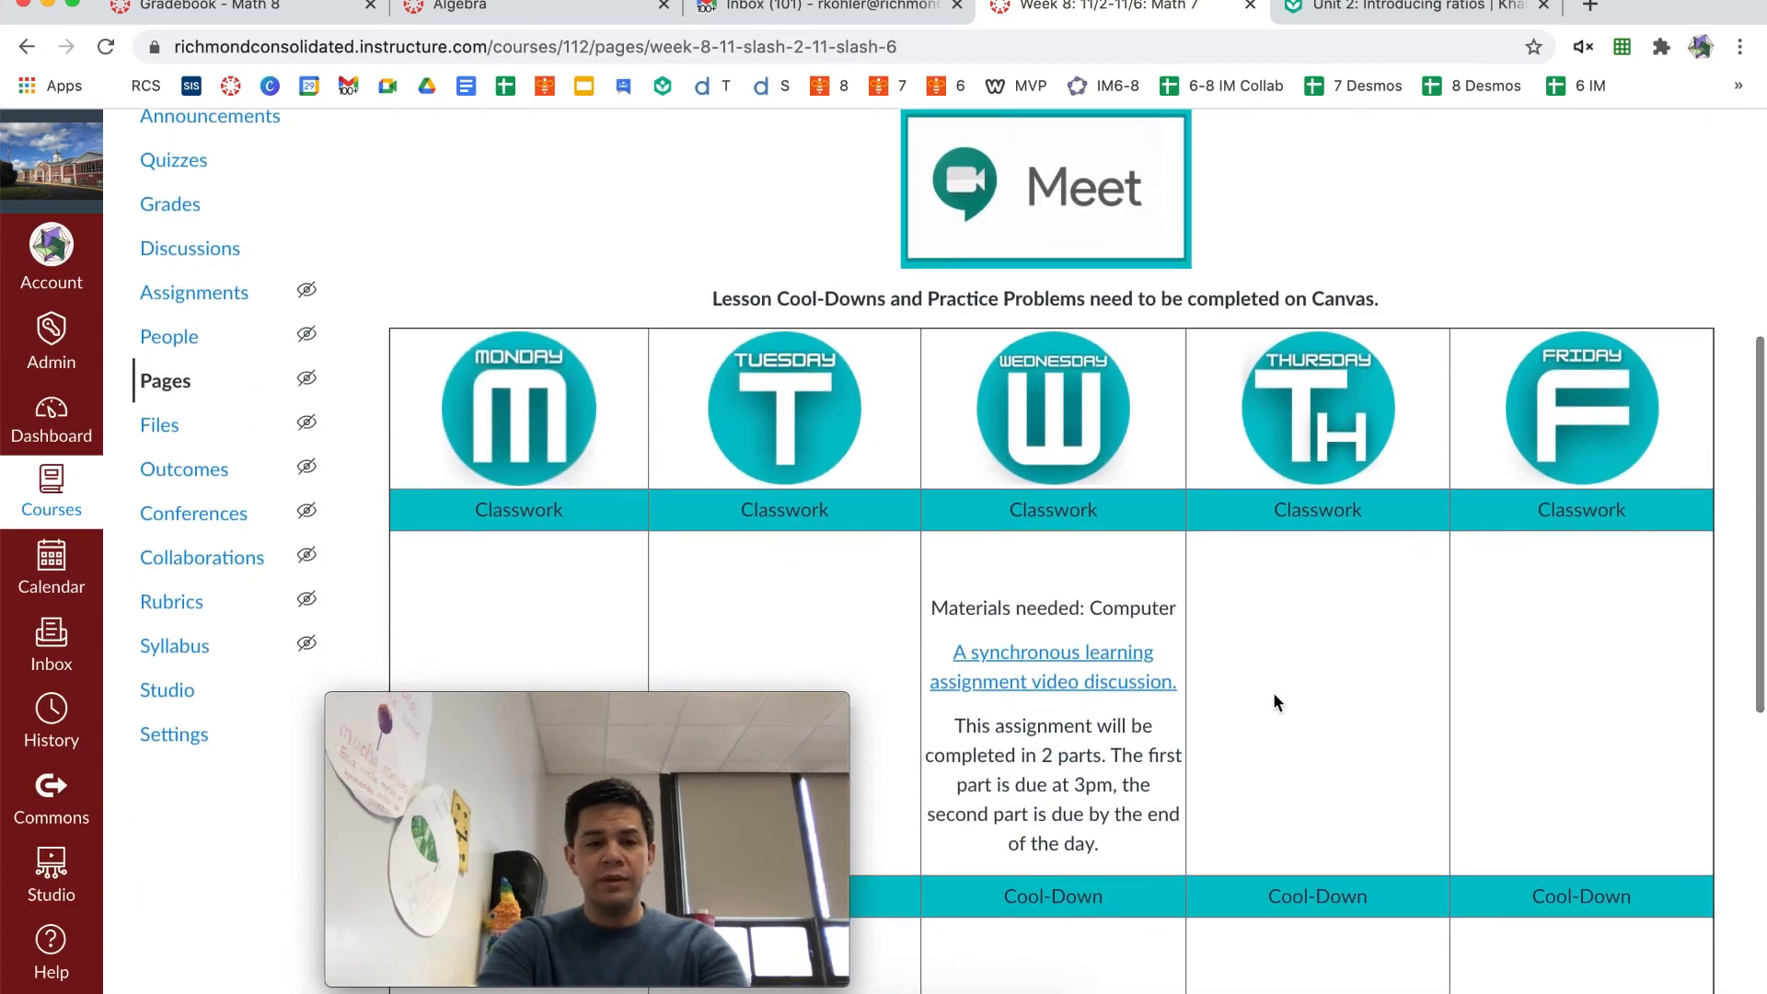
scroll(1273, 701, "down", 3)
scroll(1270, 696, "up", 9)
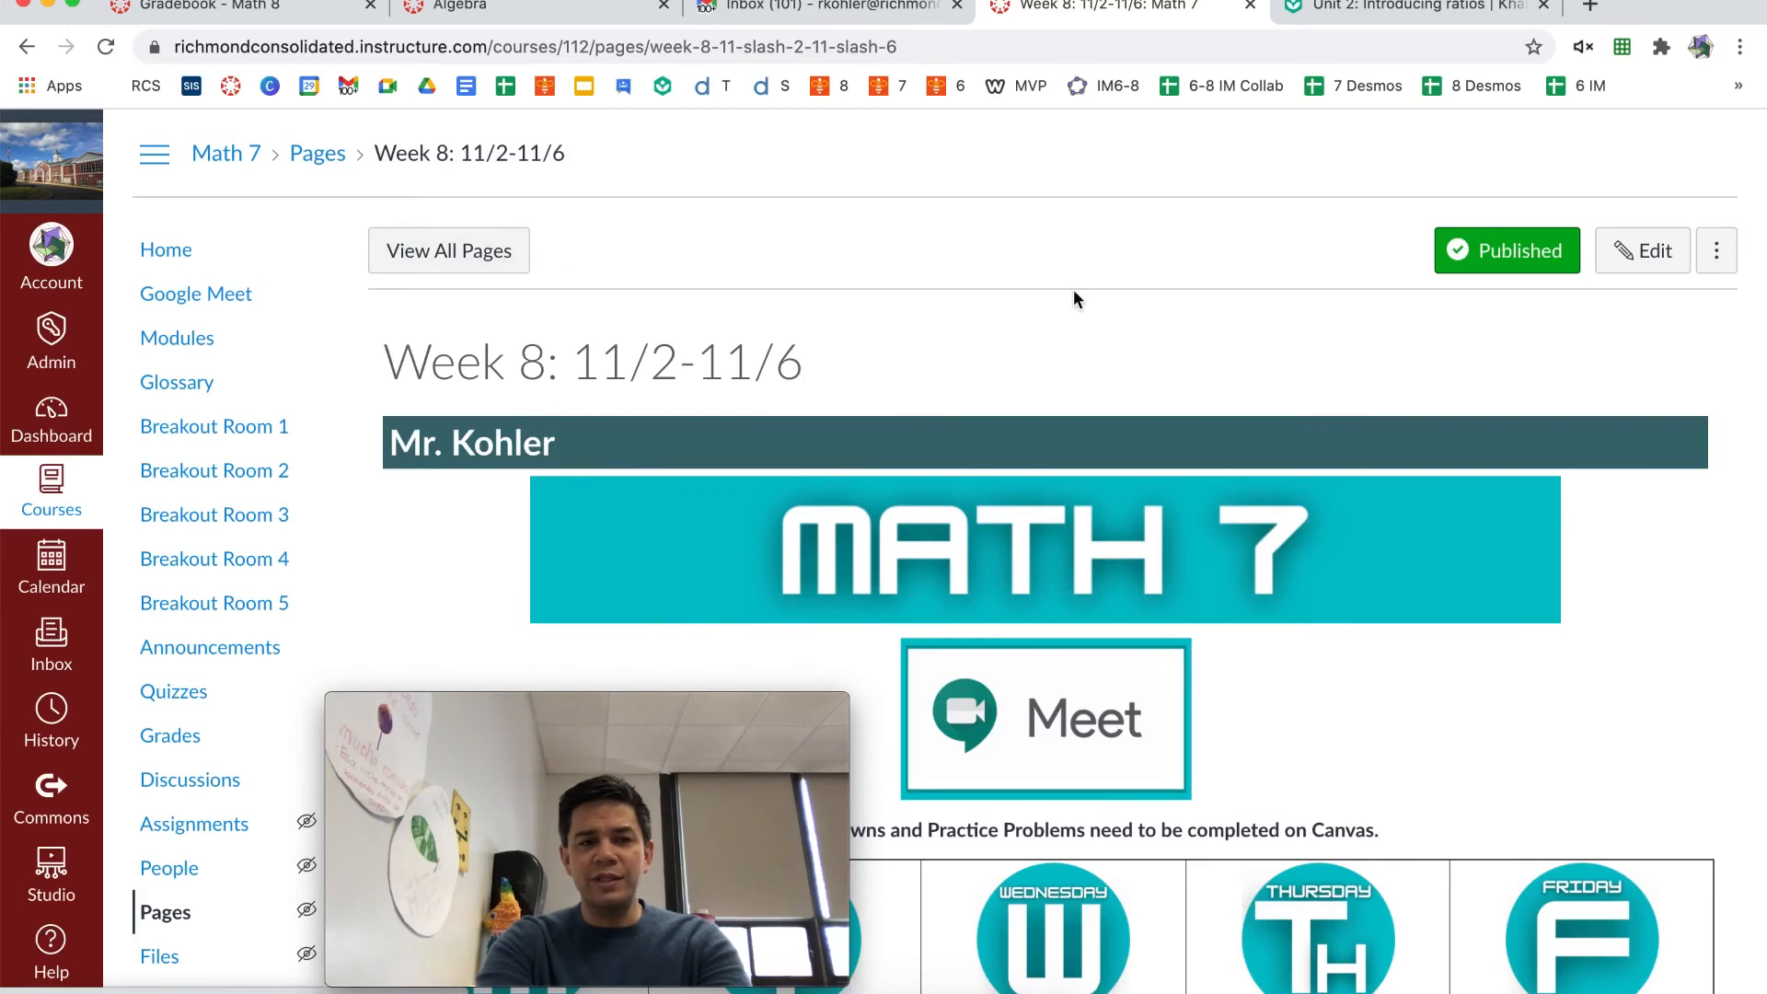
left_click(1718, 254)
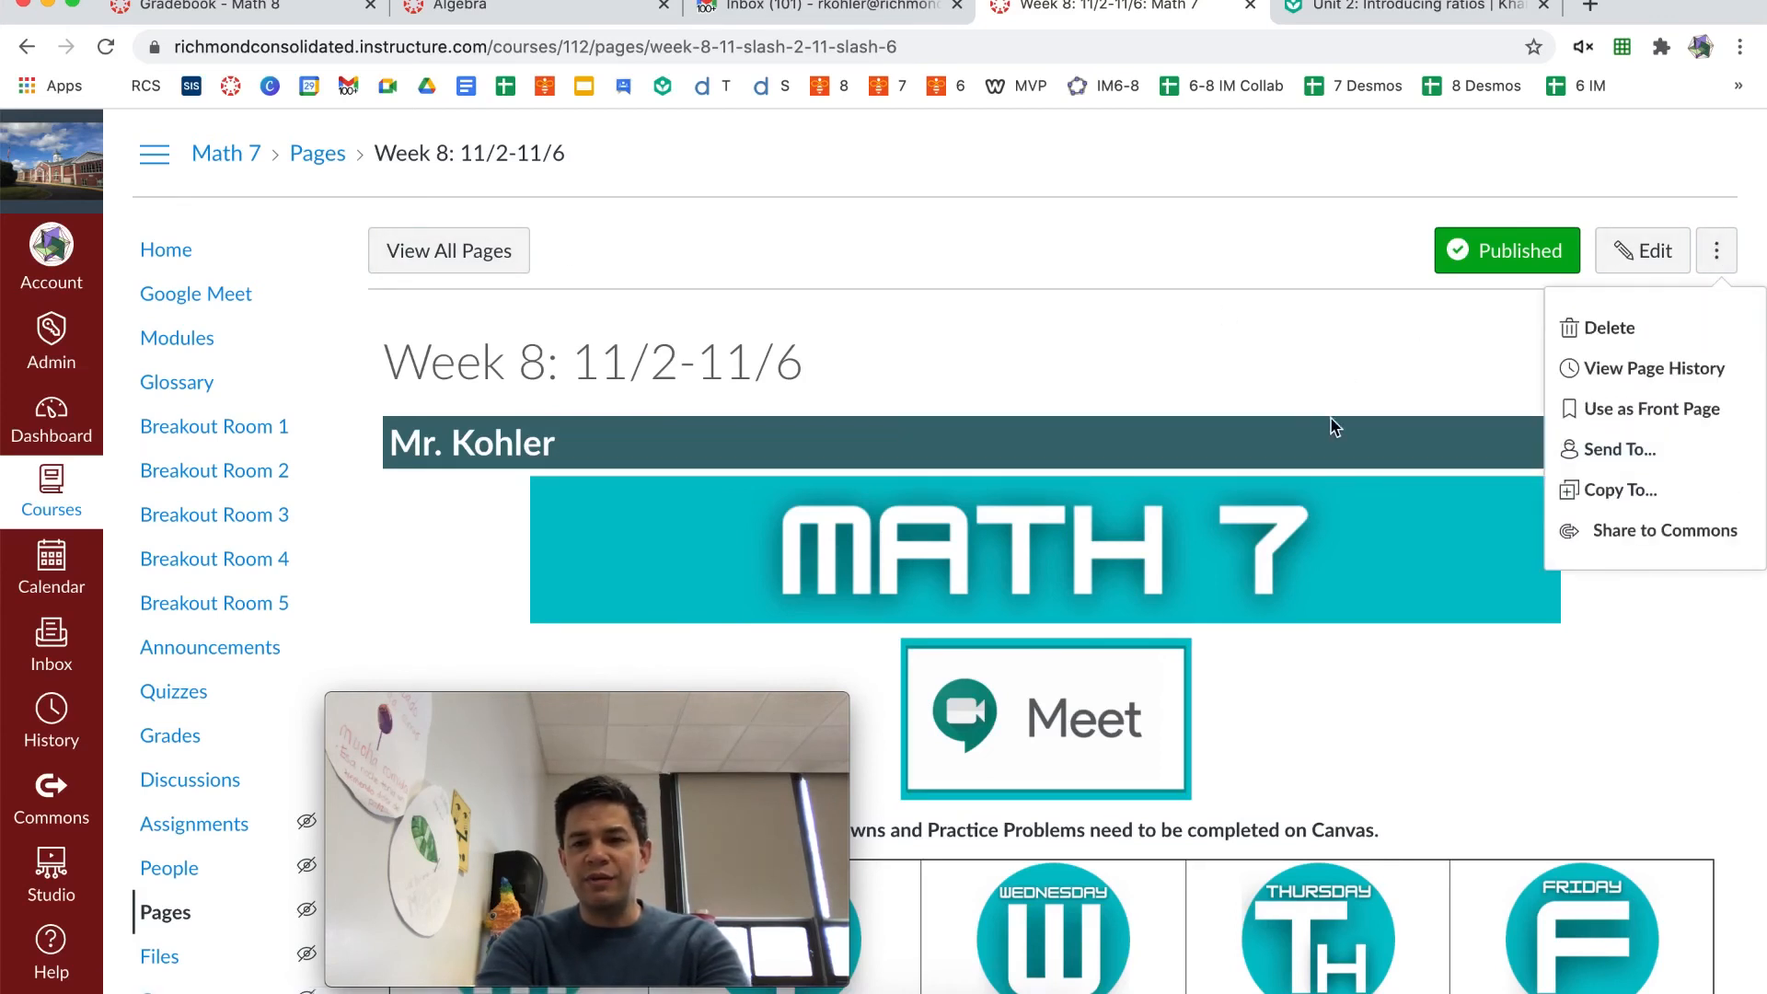
left_click(1611, 409)
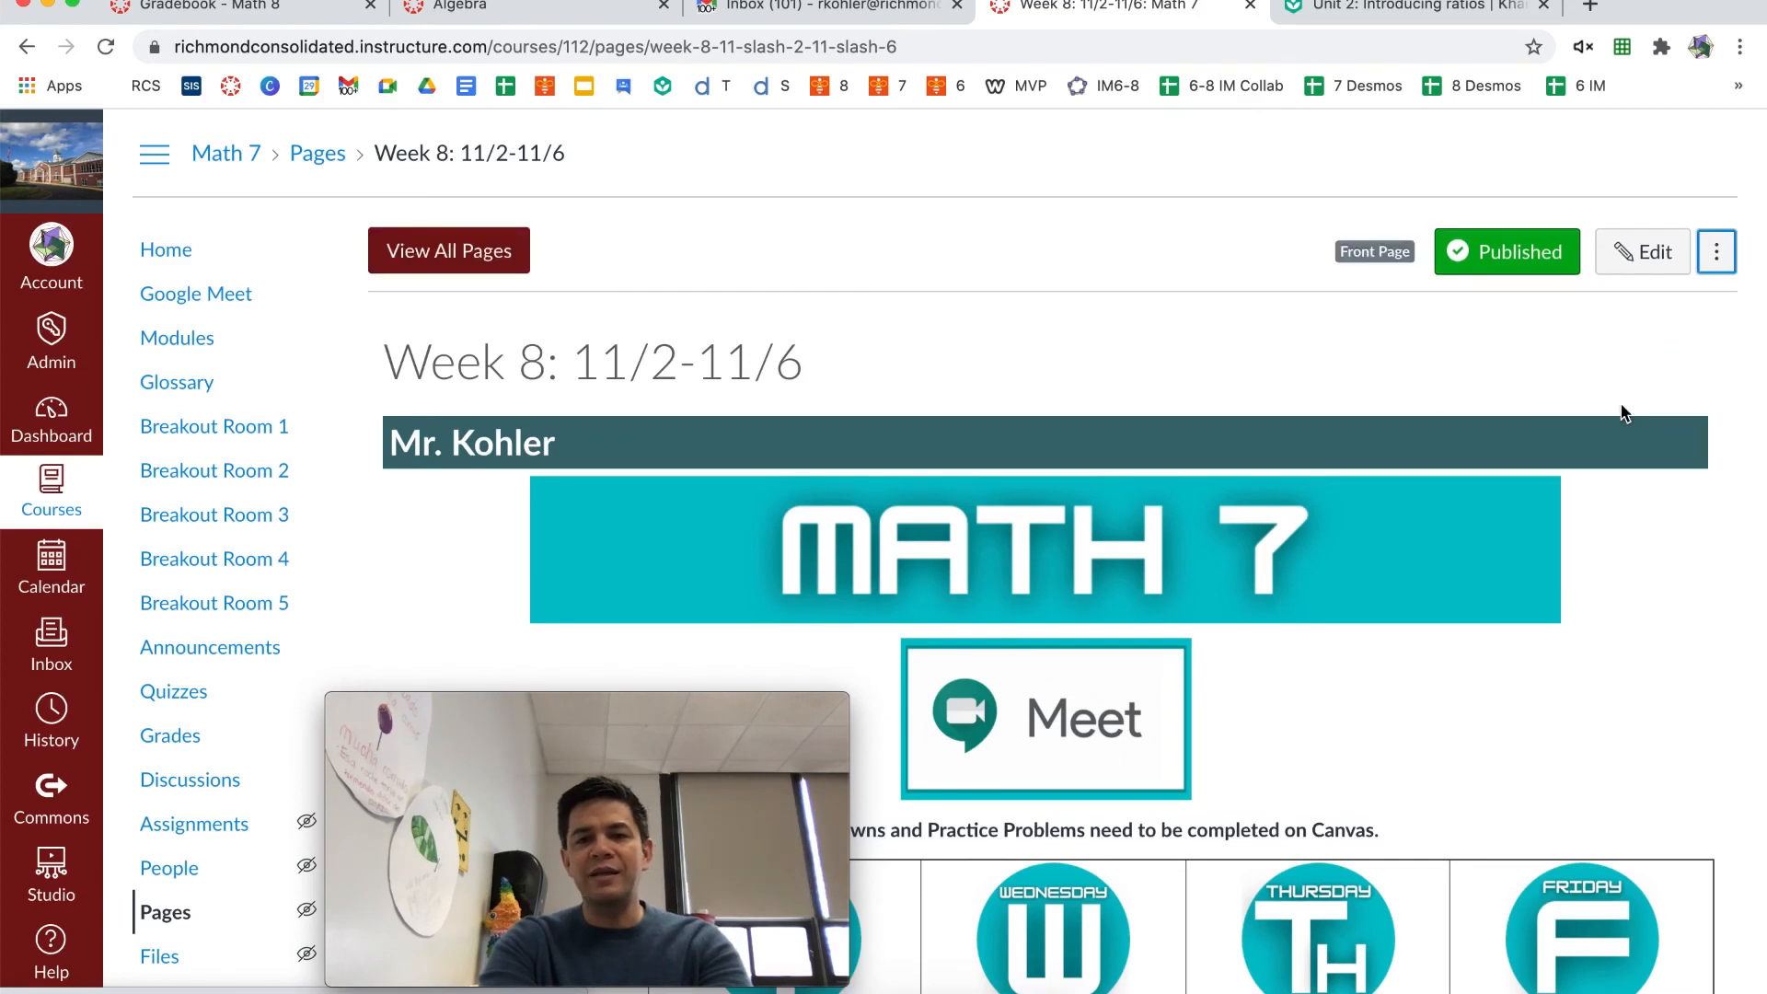
Open the Math 7 course home page and check the weekly schedule it displays
left_click(183, 250)
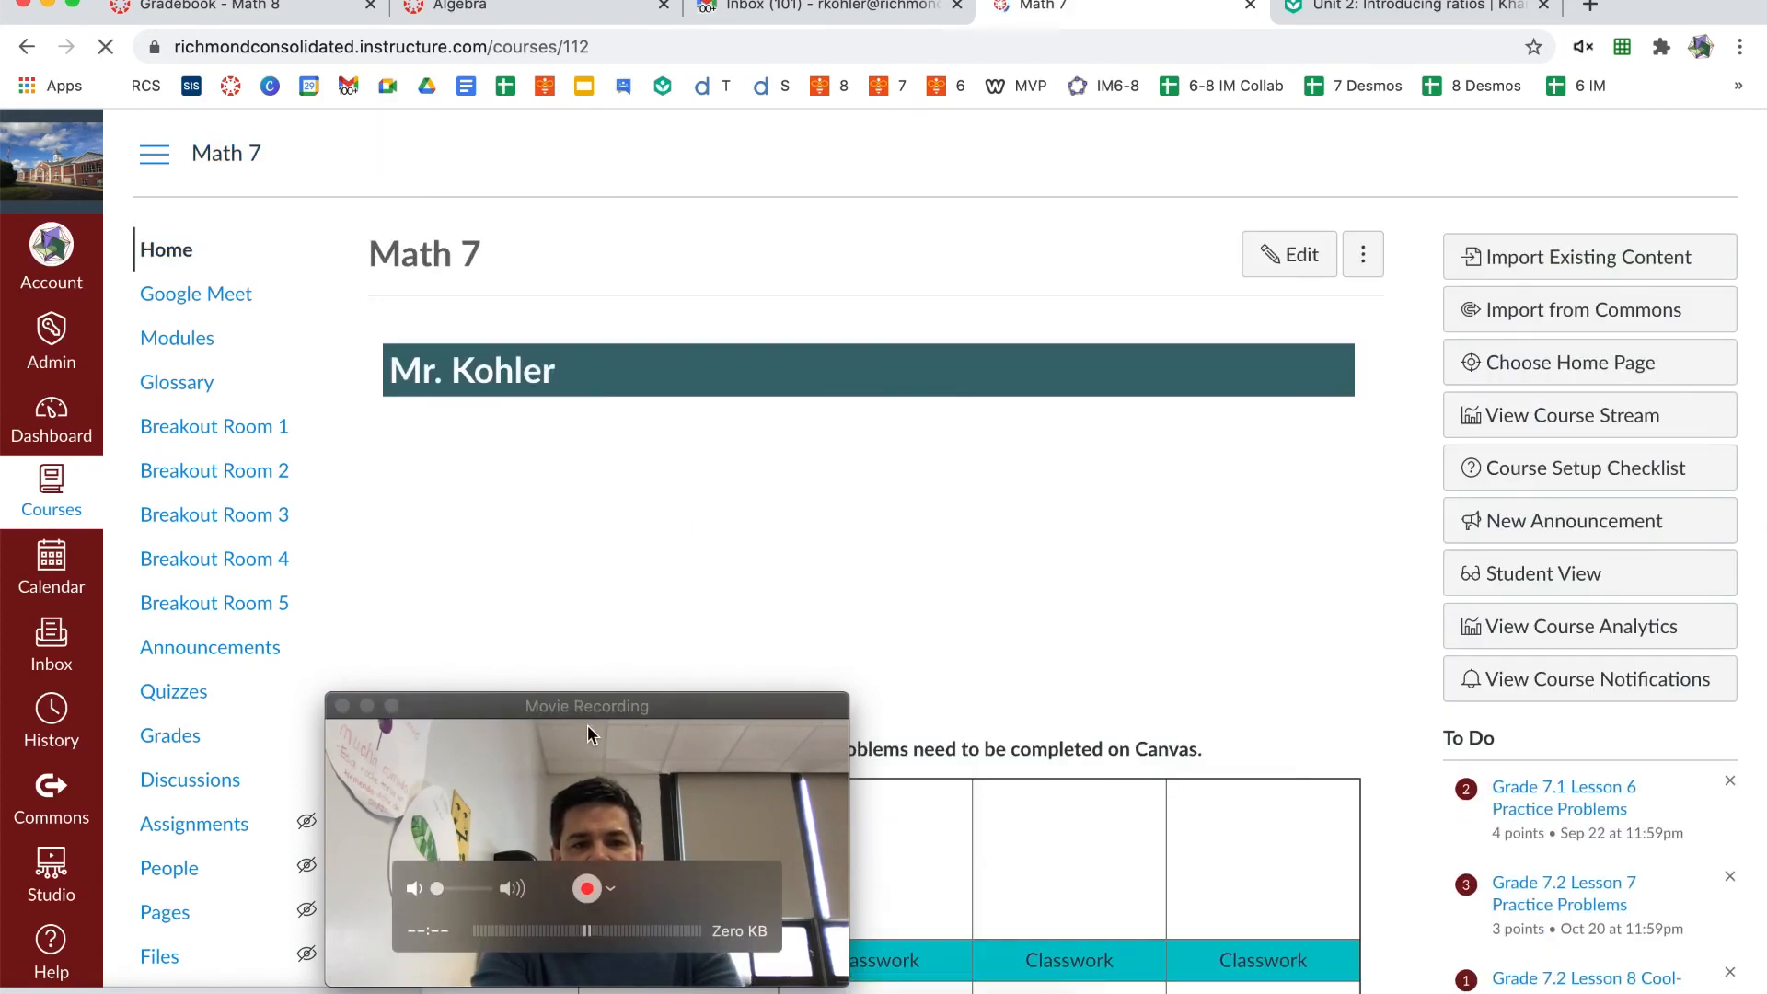
left_click_drag(497, 713, 1326, 718)
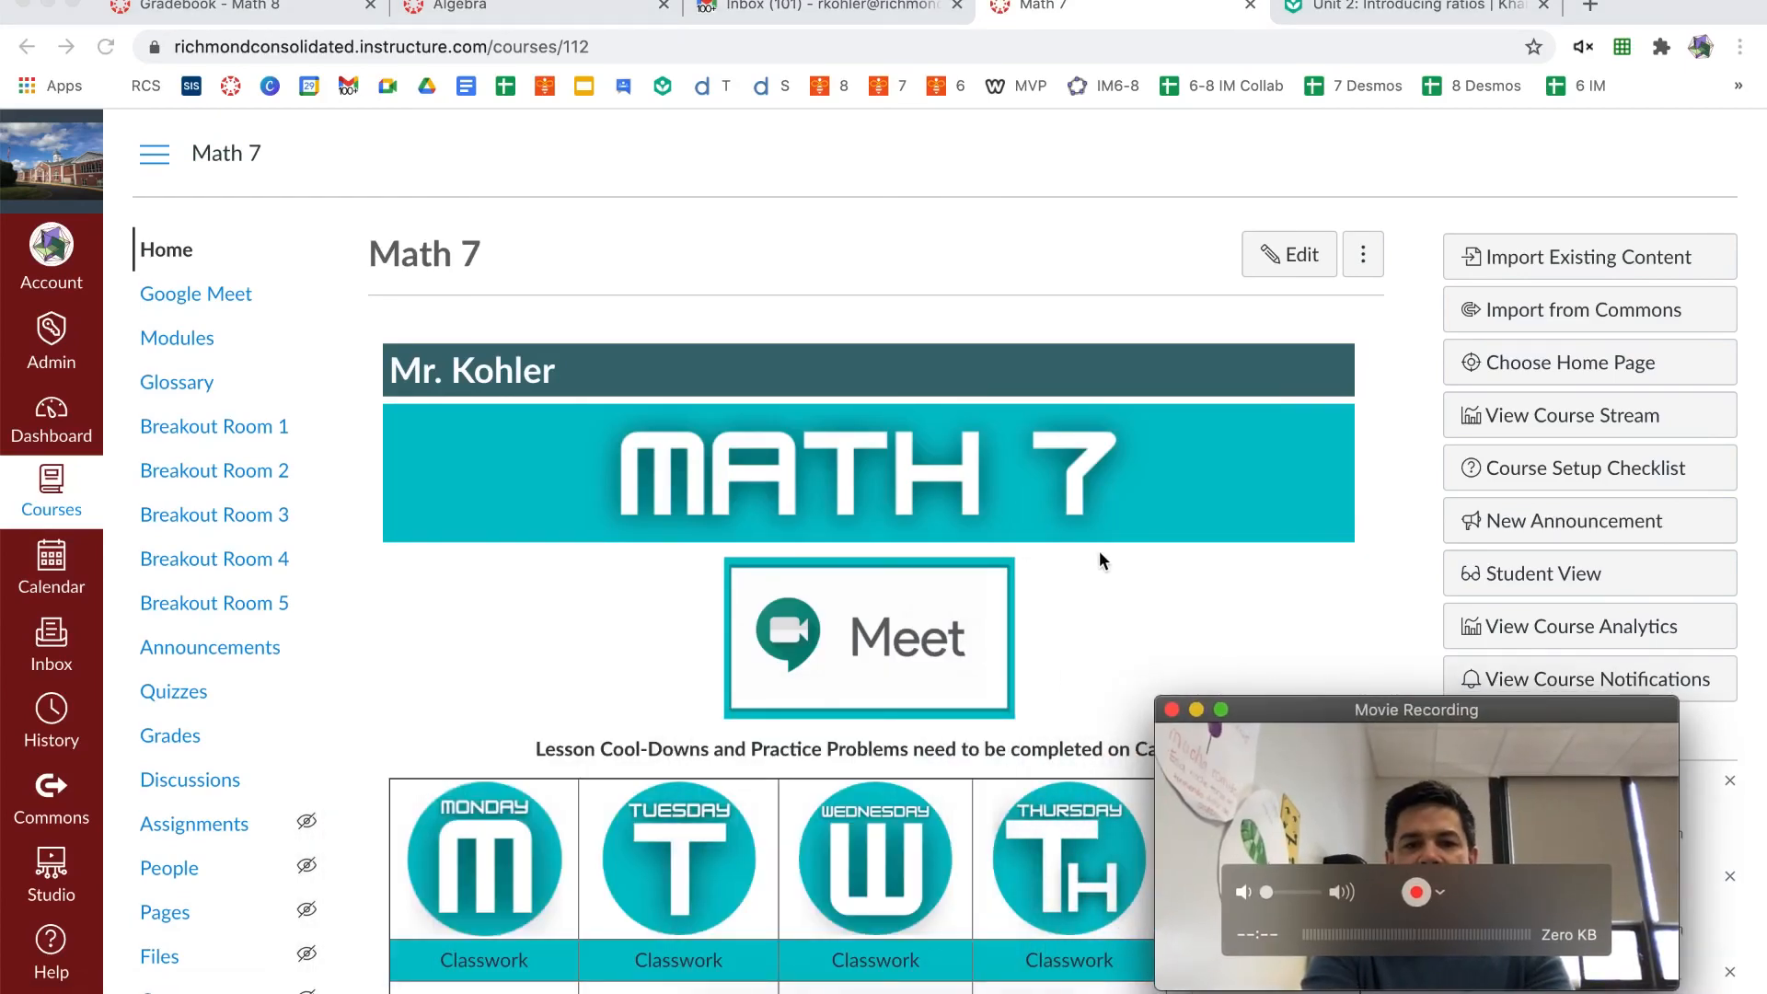
scroll(946, 498, "down", 8)
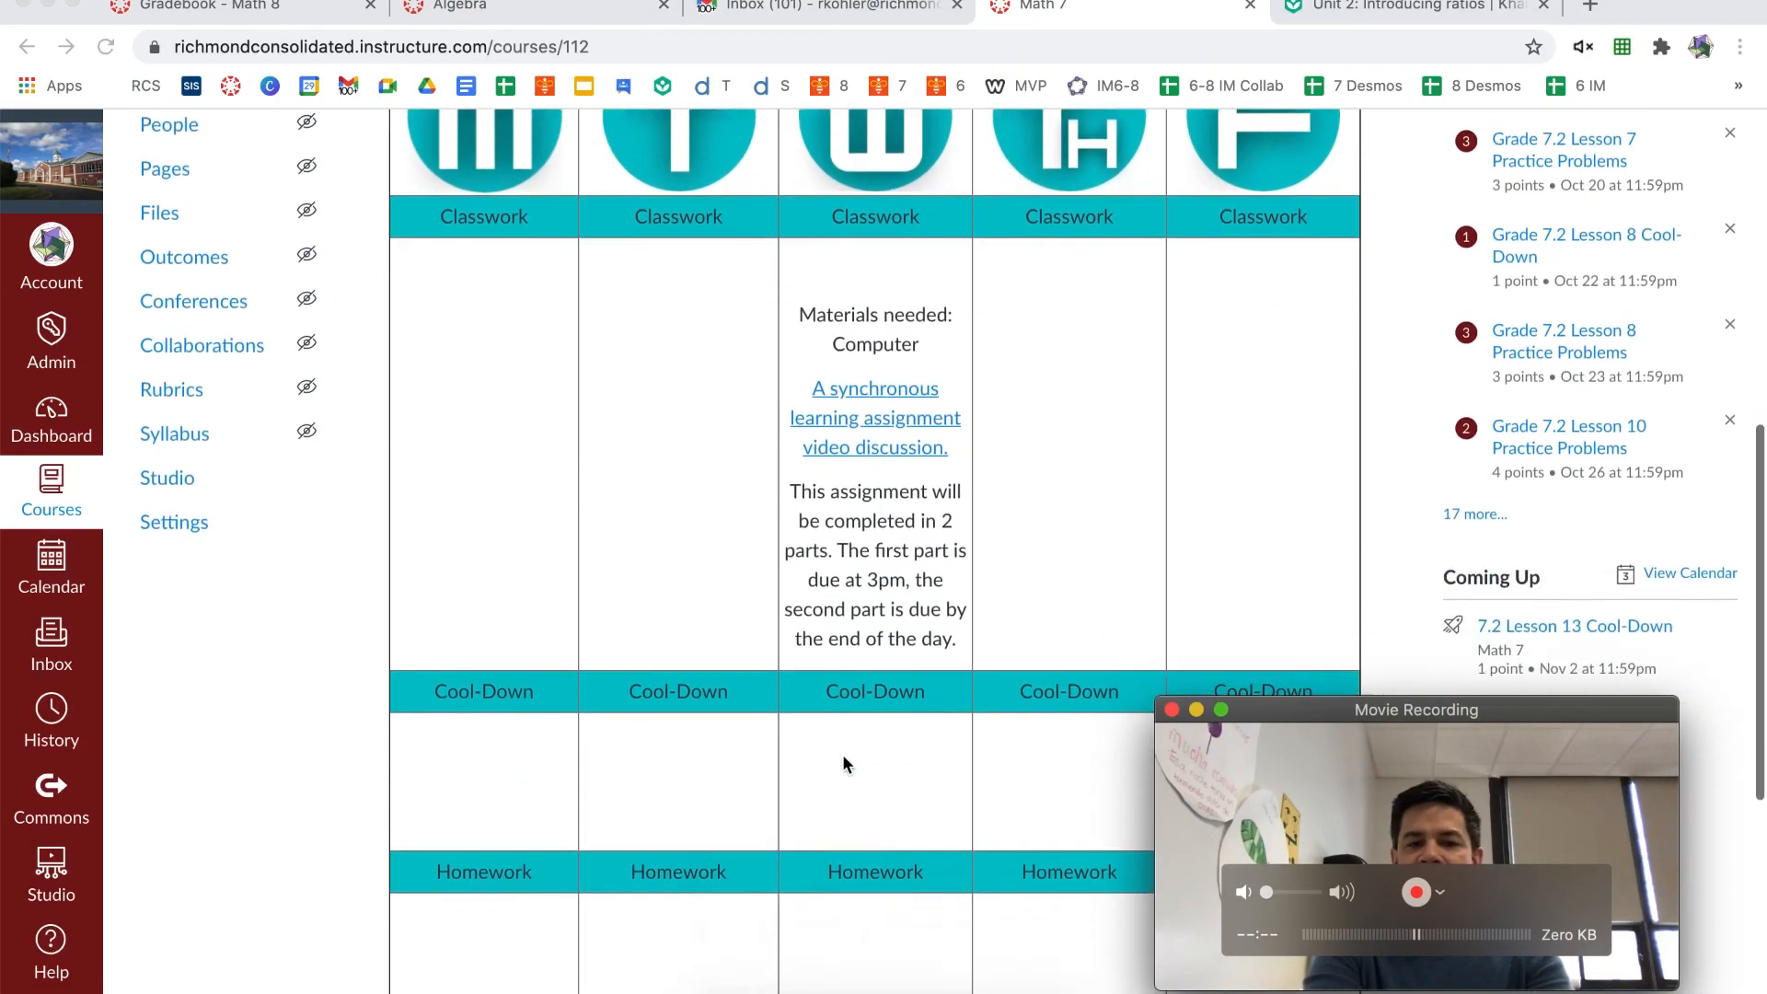
scroll(847, 764, "down", 1)
scroll(845, 762, "up", 4)
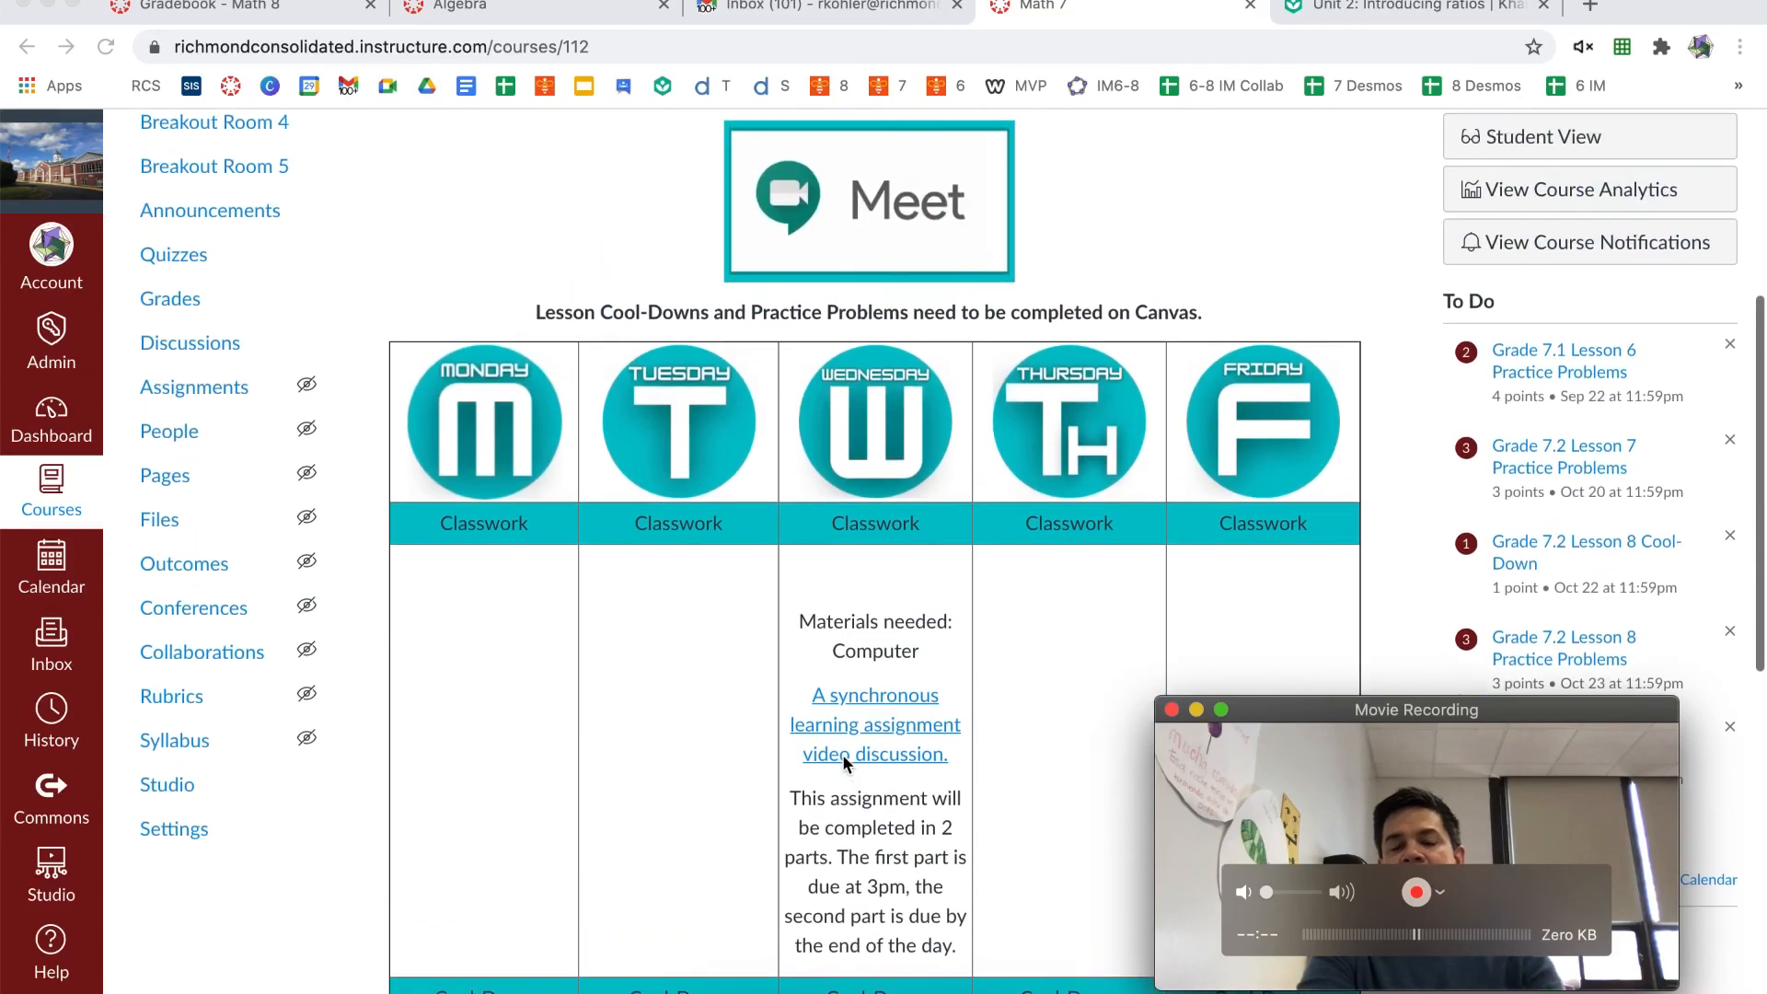
scroll(843, 753, "up", 5)
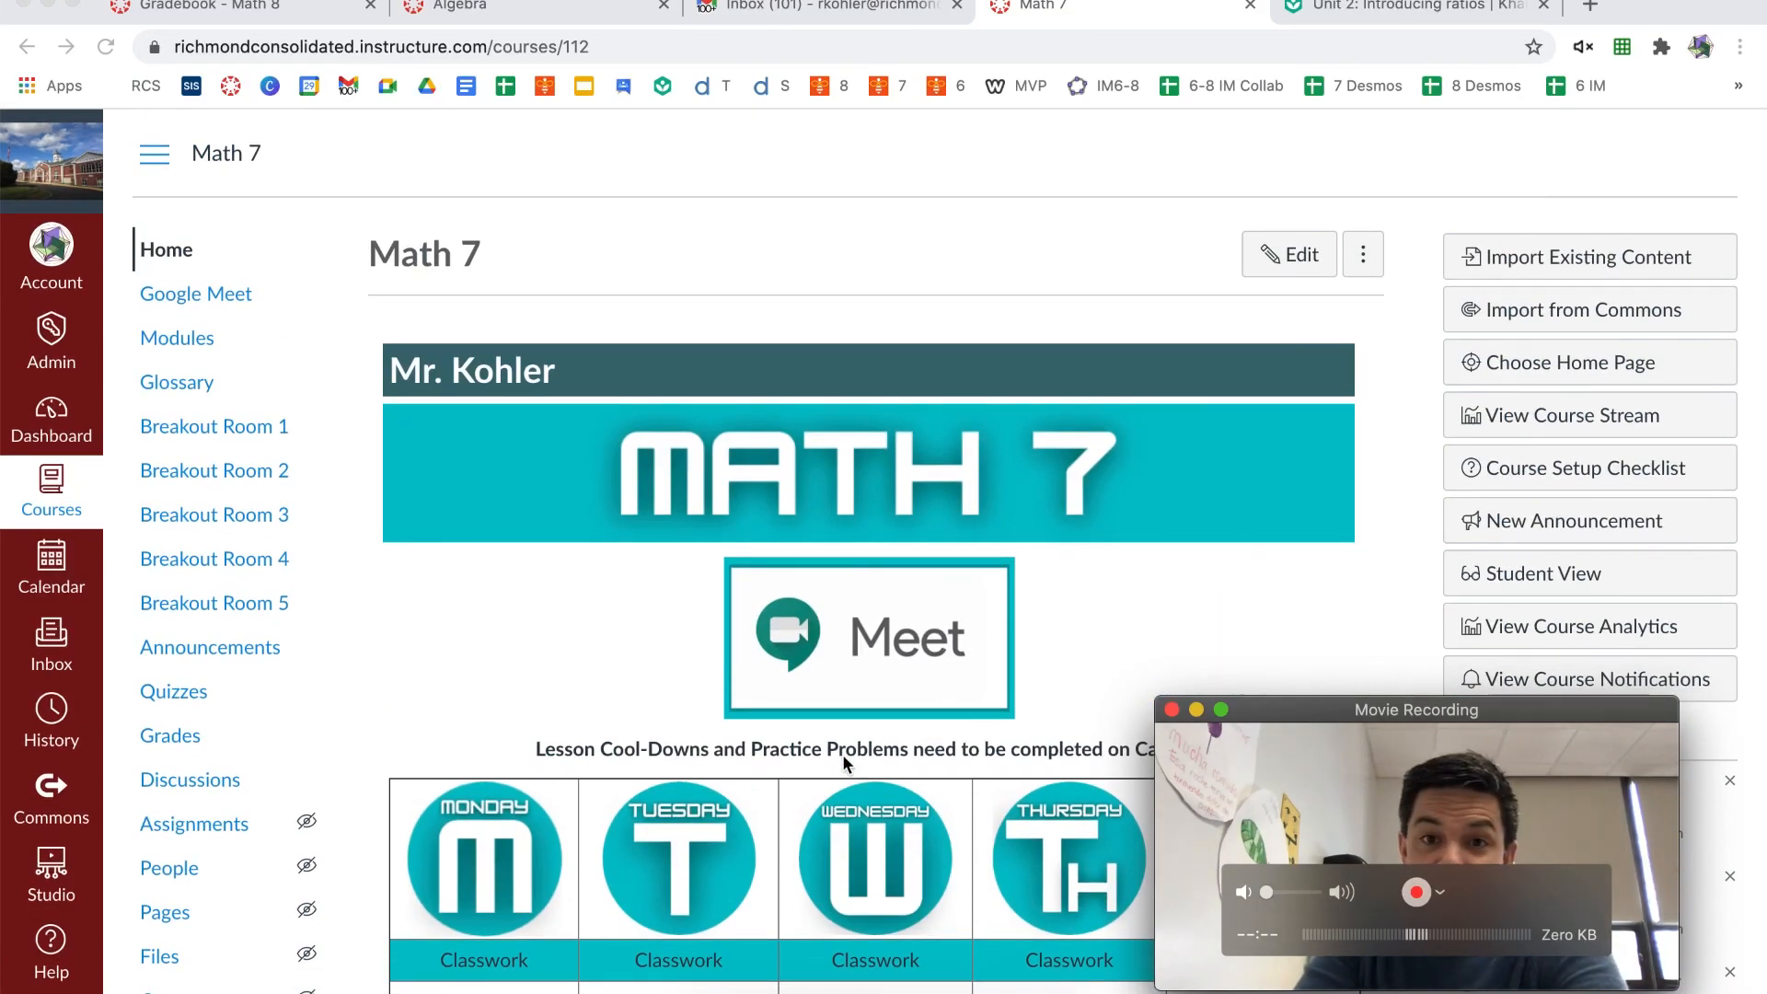
left_click(479, 758)
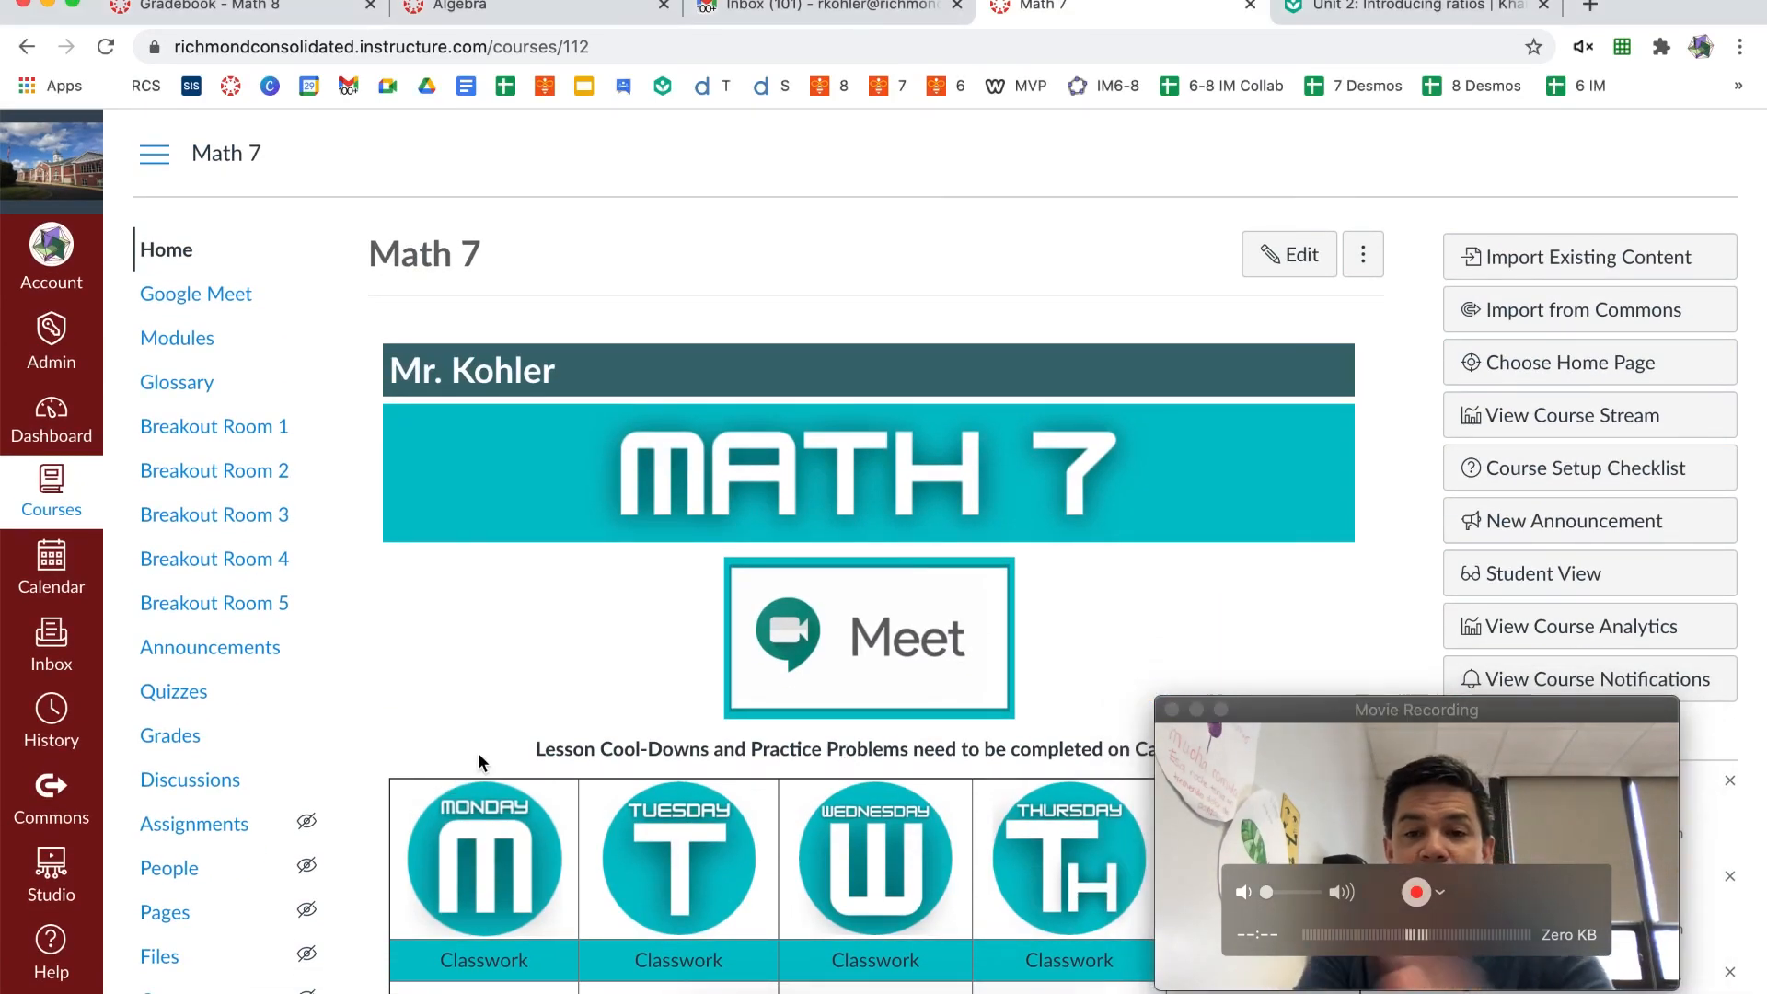
left_click(1240, 748)
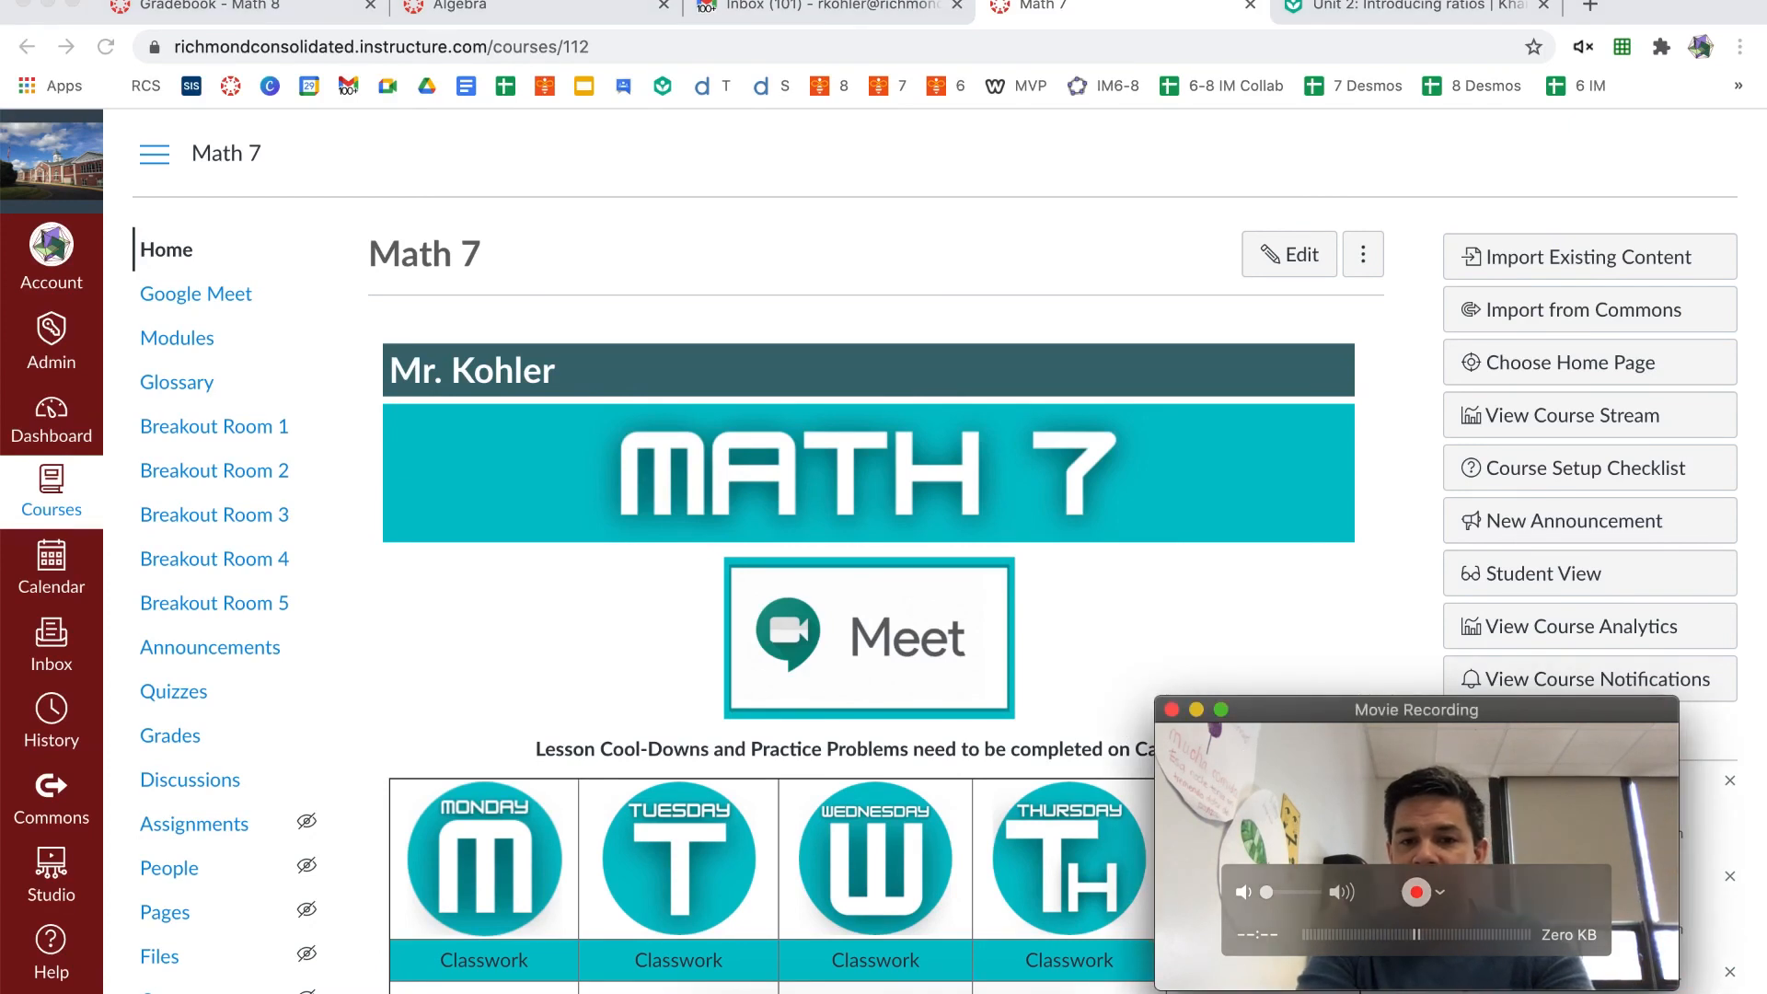